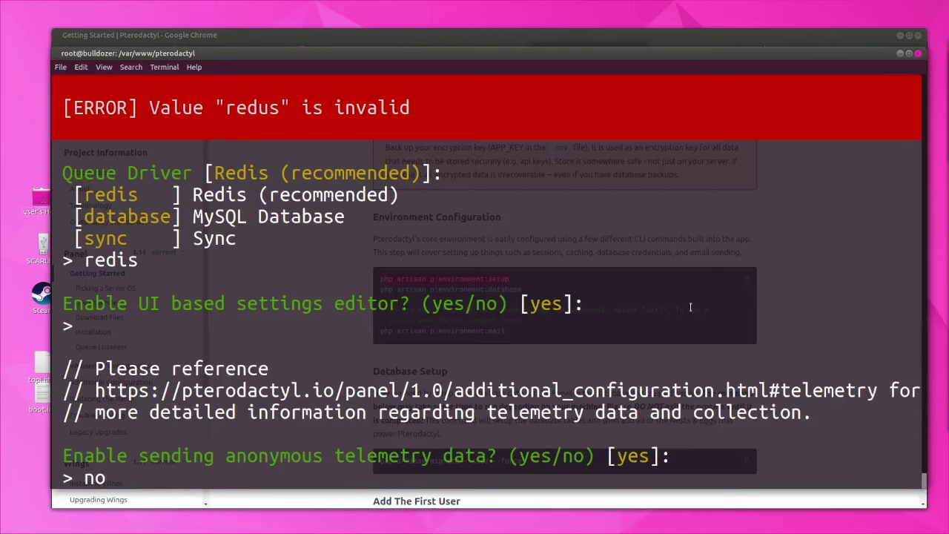
# - Decline telemetry and accept the default Redis host, empty password and port 6379
pyautogui.press('Return')
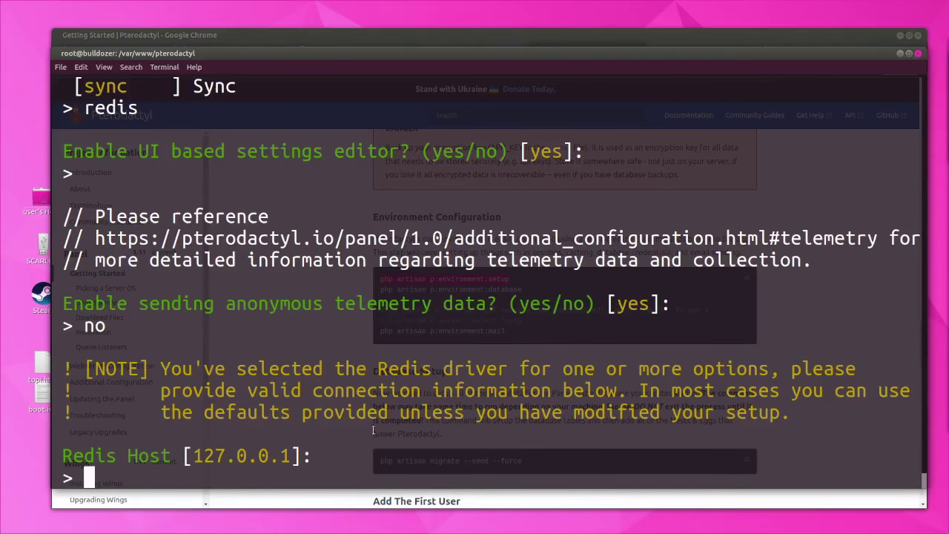
pyautogui.press('Return')
pyautogui.press('Return')
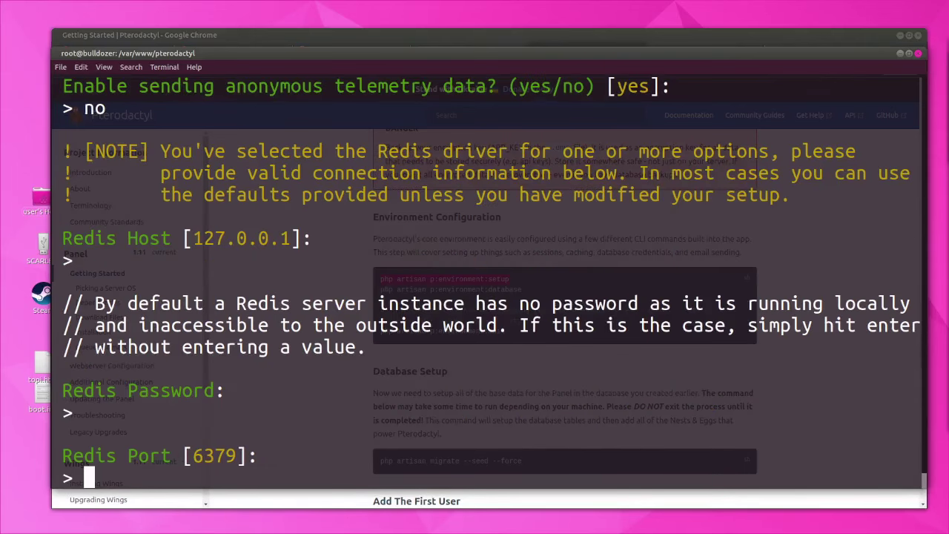
pyautogui.press('Return')
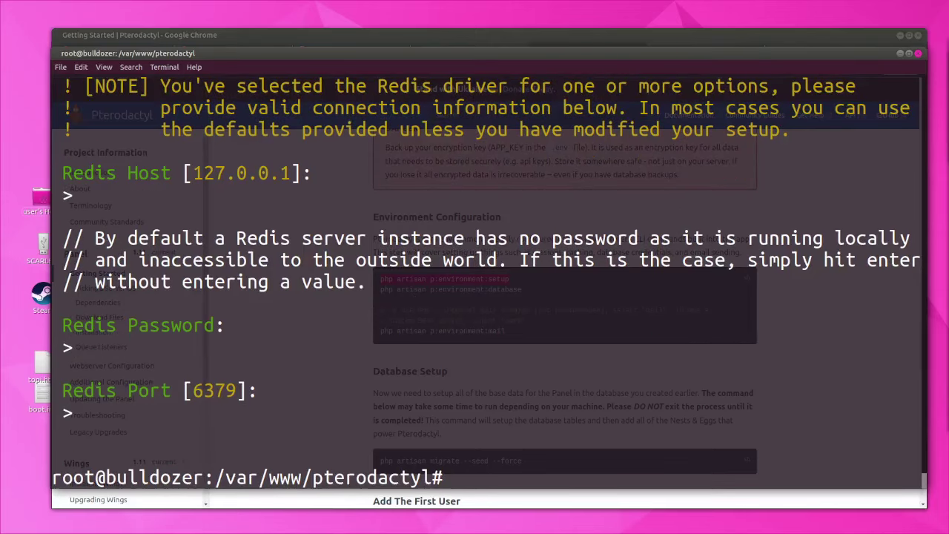
# - Copy 'php artisan migrate --seed --force' from the docs and paste it at the shell prompt
pyautogui.click(533, 35)
pyautogui.moveTo(533, 401); pyautogui.dragTo(392, 401)
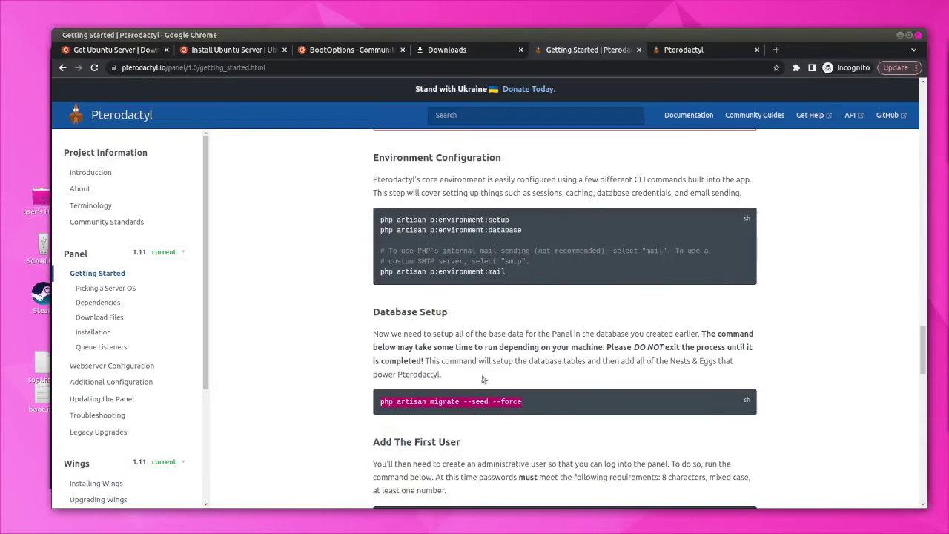
pyautogui.hotkey('alt', 'Tab')
pyautogui.rightClick(440, 312)
pyautogui.click(415, 336)
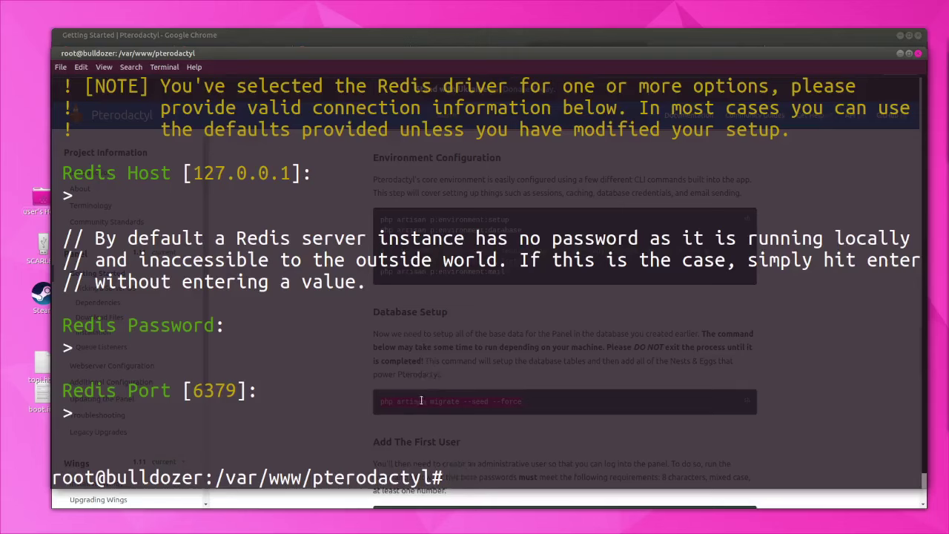
pyautogui.rightClick(444, 361)
pyautogui.click(474, 413)
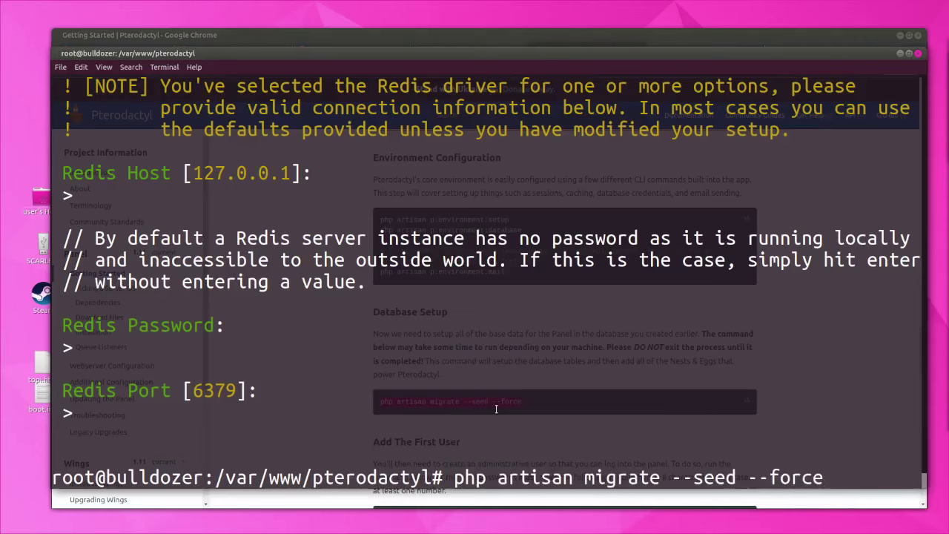
# - Run the migration, then copy and run 'php artisan p:environment:database' from the docs
pyautogui.press('Return')
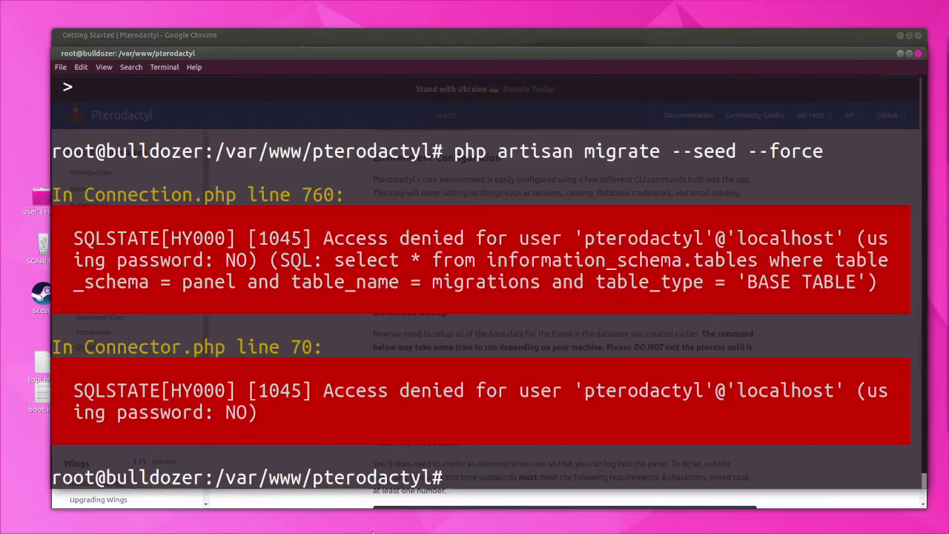
pyautogui.click(384, 509)
pyautogui.moveTo(521, 231); pyautogui.dragTo(381, 230)
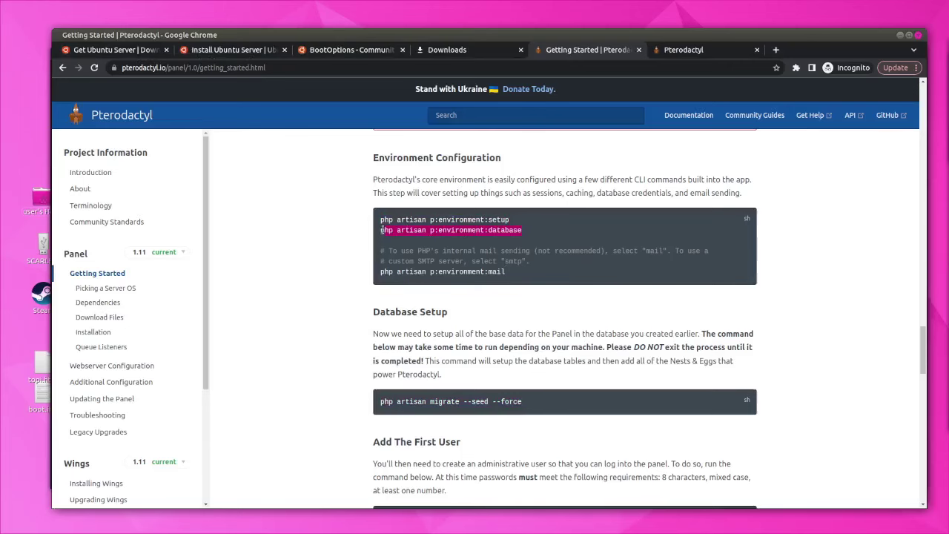
pyautogui.hotkey('ctrl', 'c')
pyautogui.hotkey('alt', 'Tab')
pyautogui.rightClick(505, 237)
pyautogui.click(529, 305)
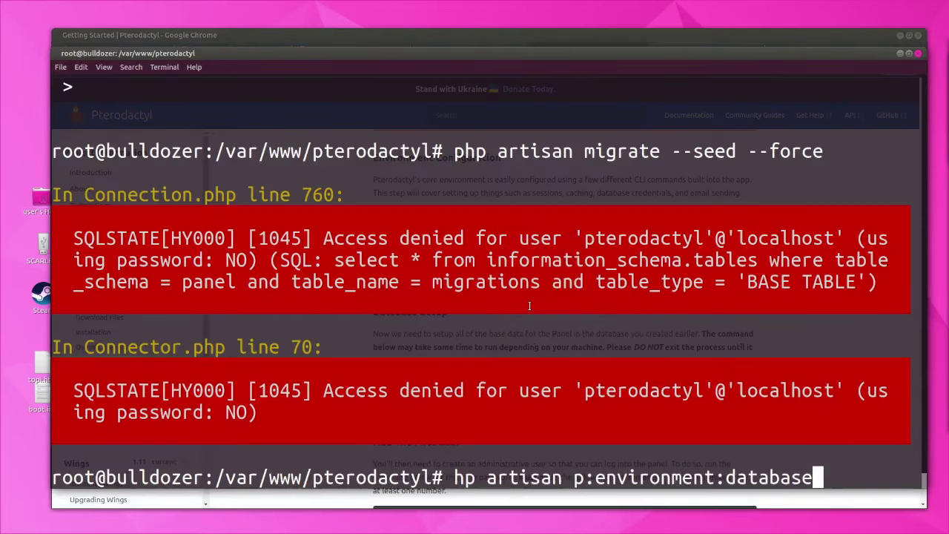
pyautogui.press('Return')
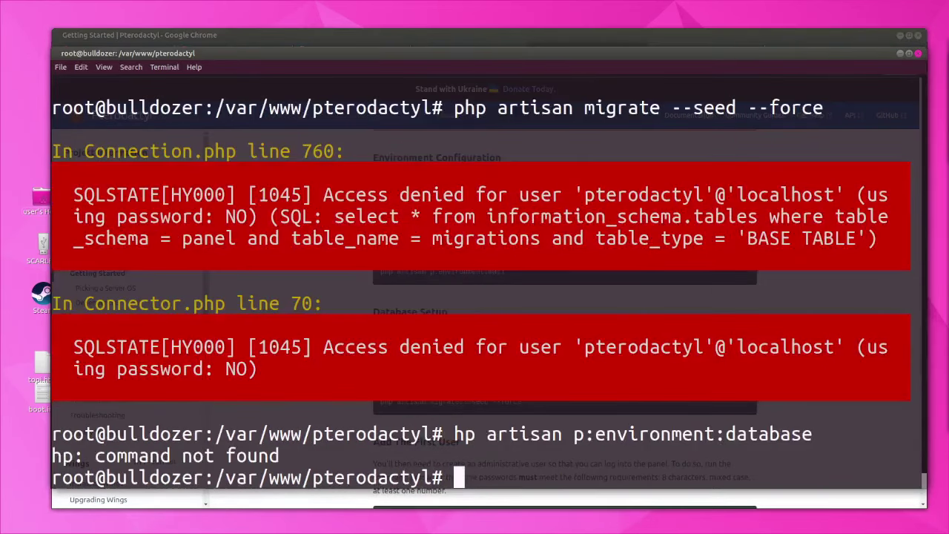
# - Fix the stray character in the recalled p:environment:database command and run it again
pyautogui.press('Up')
pyautogui.press('Left')
pyautogui.press('Left')
pyautogui.press('Left')
pyautogui.press('Left')
pyautogui.press('Left')
pyautogui.press('Left')
pyautogui.press('Left')
pyautogui.press('Left')
pyautogui.press('Left')
pyautogui.press('Left')
pyautogui.press('Left')
pyautogui.press('Left')
pyautogui.press('Left')
pyautogui.press('Left')
pyautogui.press('Left')
pyautogui.press('Left')
pyautogui.press('Left')
pyautogui.press('Left')
pyautogui.press('Left')
pyautogui.press('Left')
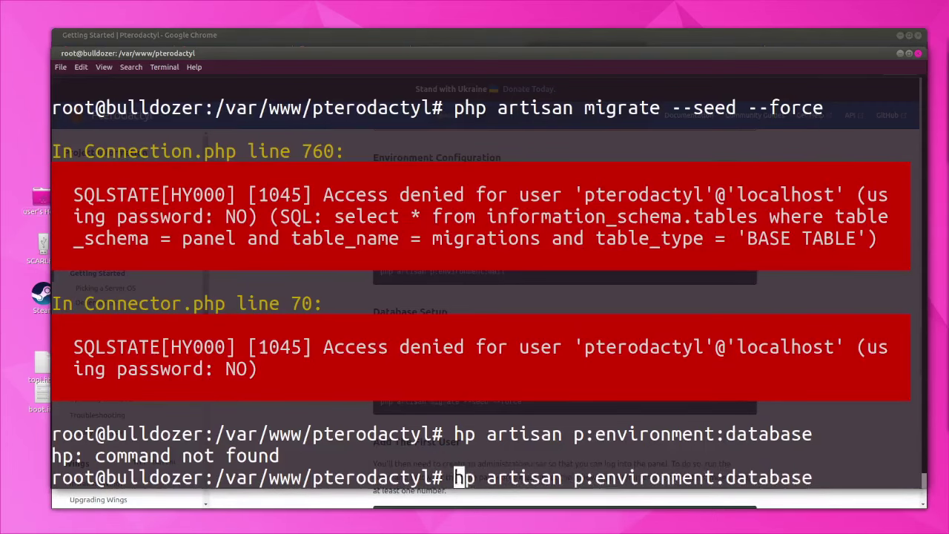
pyautogui.write('o')
pyautogui.press('BackSpace')
pyautogui.write('p')
pyautogui.press('Return')
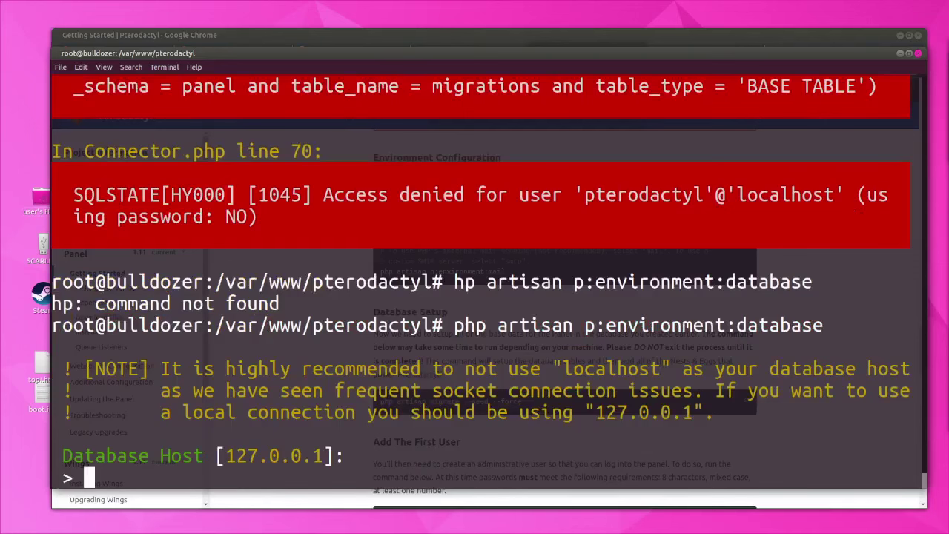
# - Keep default database host, port, name 'panel' and user 'pterodactyl', then rerun the migration
pyautogui.press('Return')
pyautogui.press('Return')
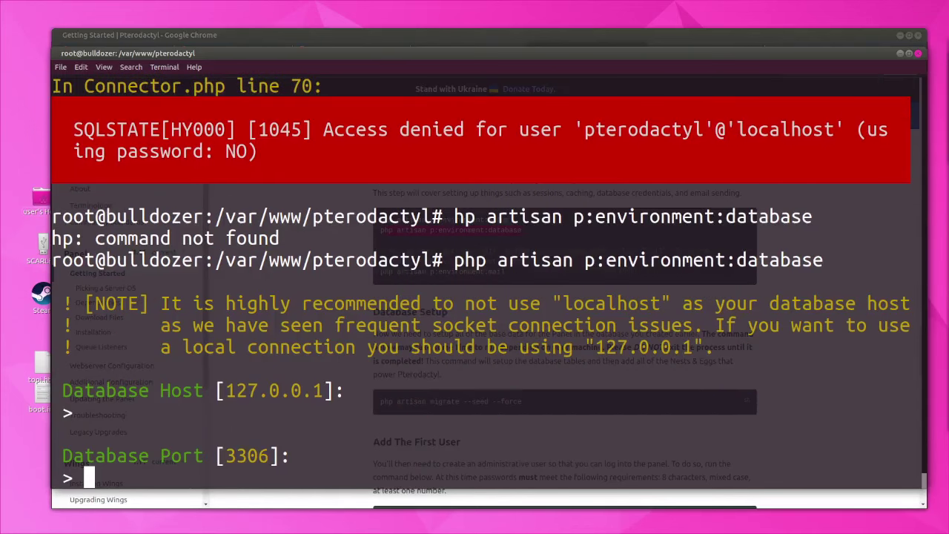
pyautogui.press('Return')
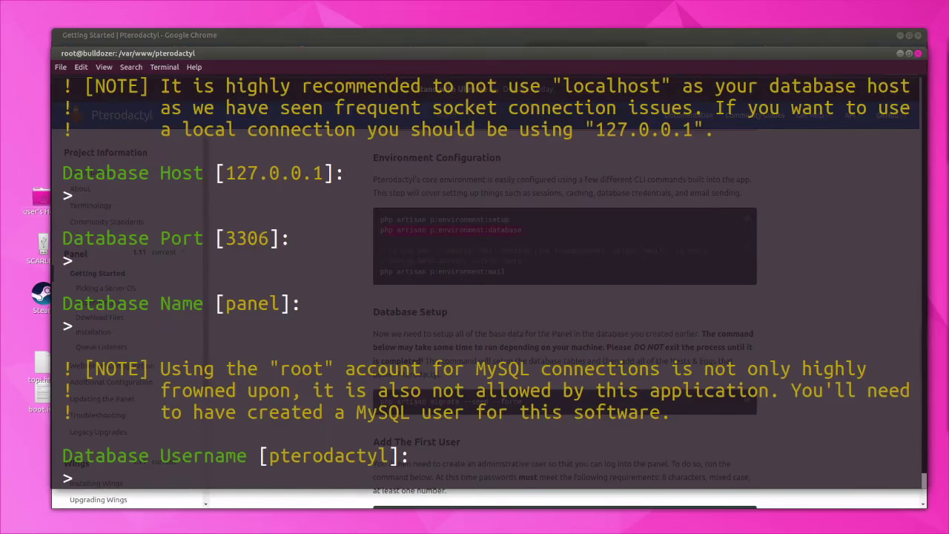
pyautogui.press('Return')
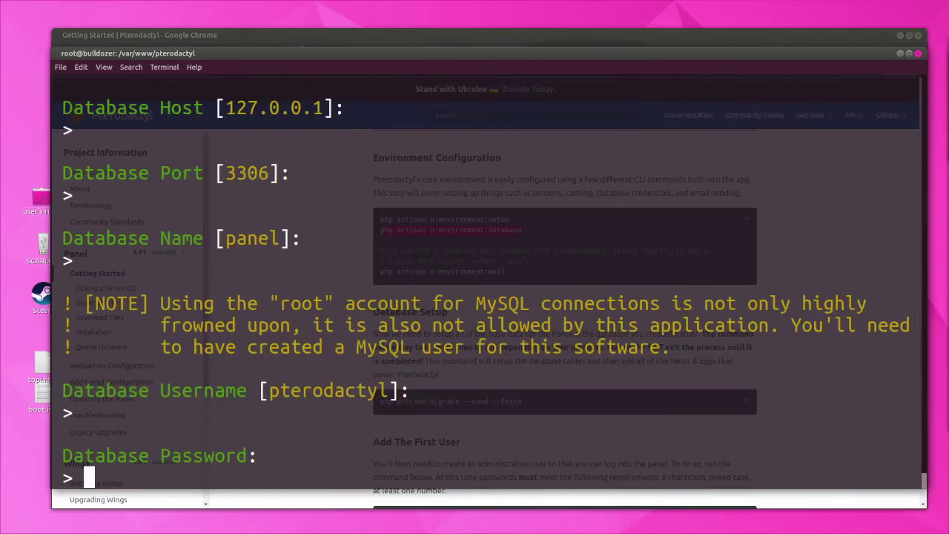
pyautogui.press('Return')
pyautogui.press('Up')
pyautogui.press('Up')
pyautogui.press('Up')
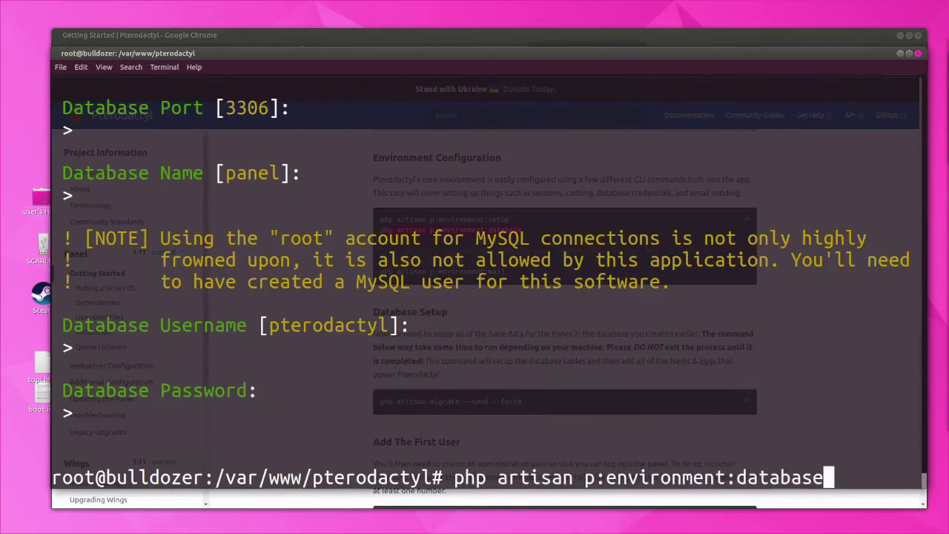
pyautogui.press('Return')
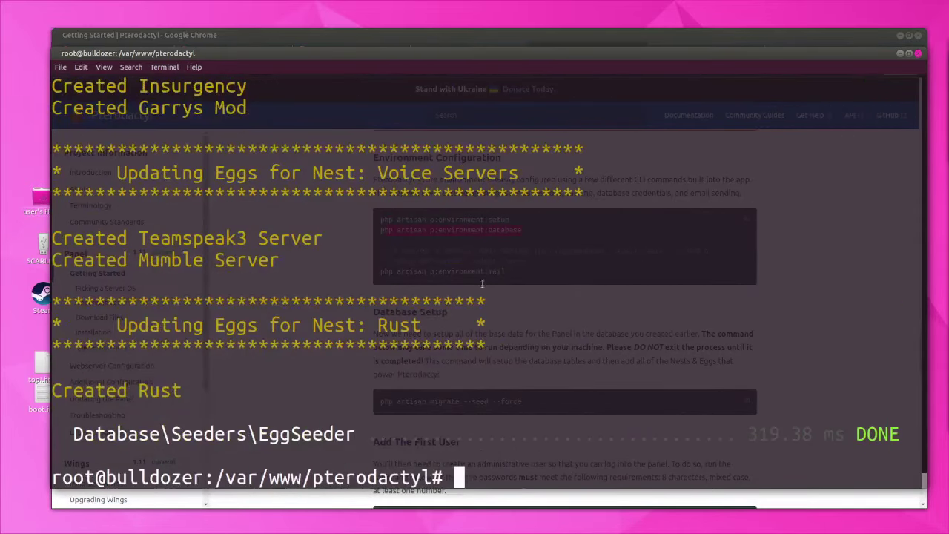
# - Copy 'php artisan p:user:make' from the docs' Add The First User section to the prompt
pyautogui.scroll(10, 457, 267)
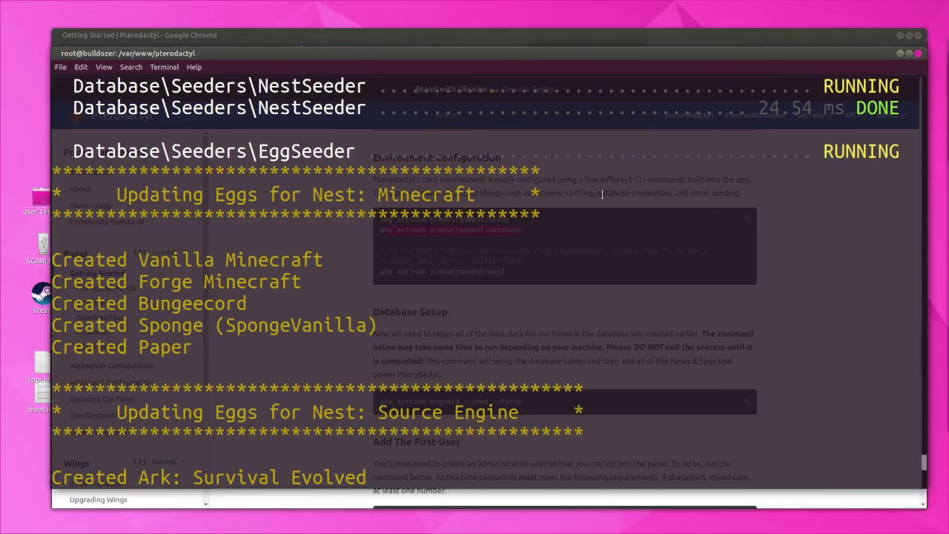
pyautogui.moveTo(314, 269)
pyautogui.mouseDown()
pyautogui.moveTo(54, 261)
pyautogui.moveTo(178, 261)
pyautogui.moveTo(140, 261)
pyautogui.moveTo(196, 278)
pyautogui.moveTo(314, 282)
pyautogui.moveTo(170, 281)
pyautogui.moveTo(315, 281)
pyautogui.mouseUp()
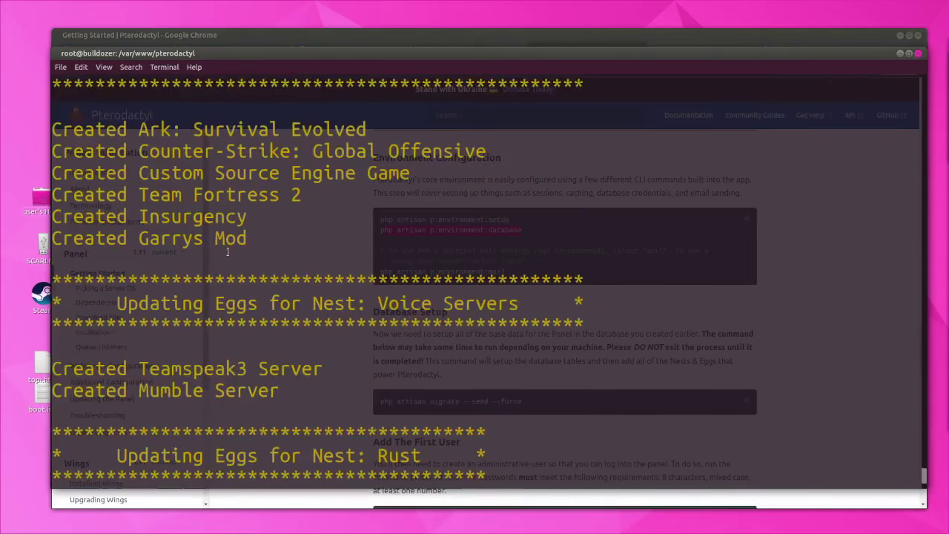
pyautogui.scroll(-4, 487, 322)
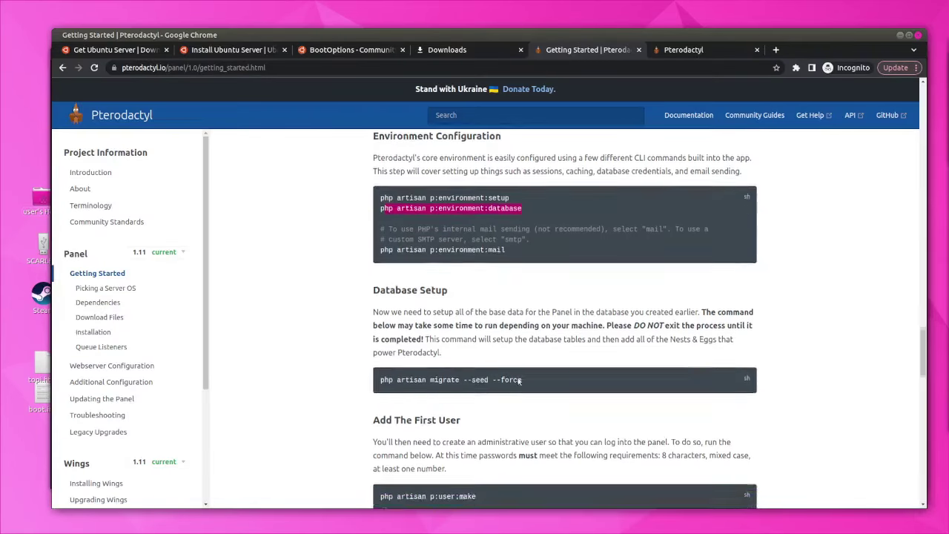
pyautogui.moveTo(491, 342); pyautogui.dragTo(374, 345)
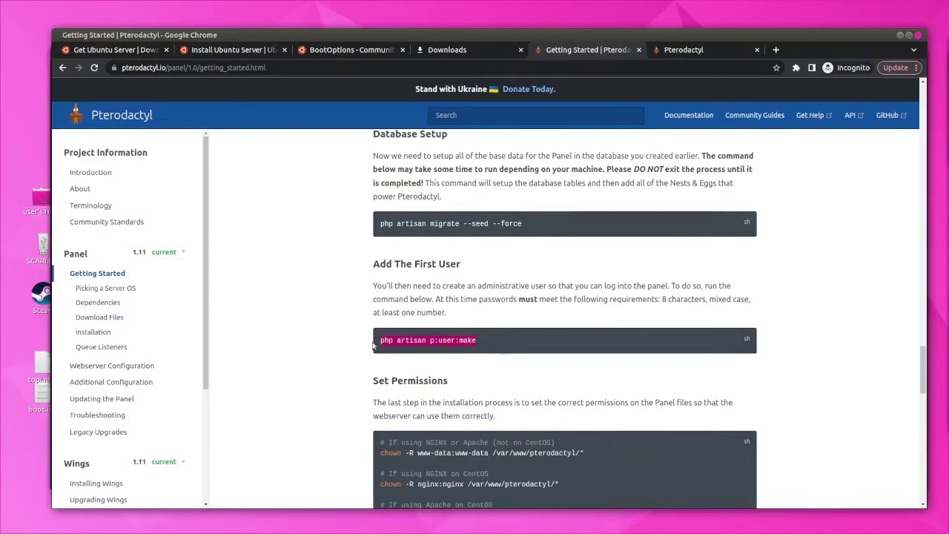
pyautogui.hotkey('alt', 'Tab')
pyautogui.rightClick(556, 333)
pyautogui.click(597, 395)
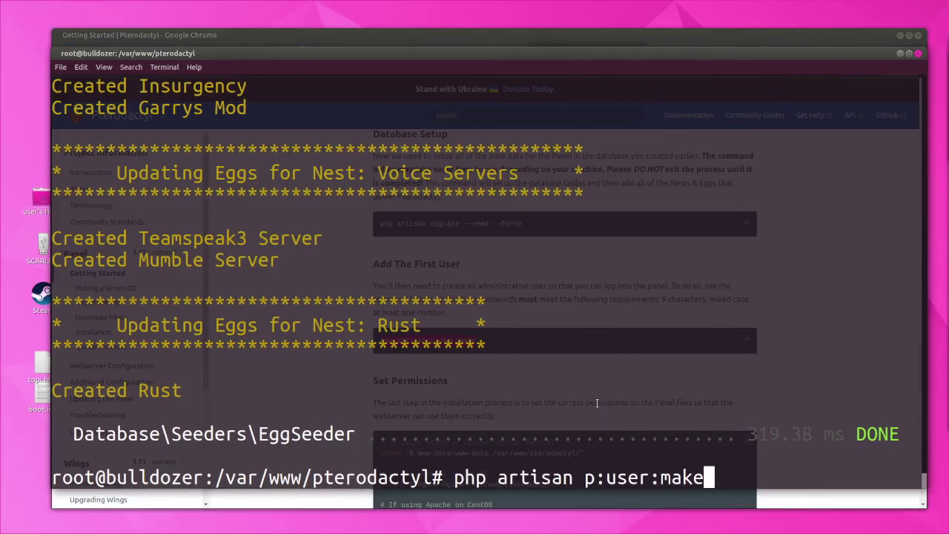
# - Run p:user:make, answer 'yes' for administrator, and enter the new user's e-mail
pyautogui.press('Return')
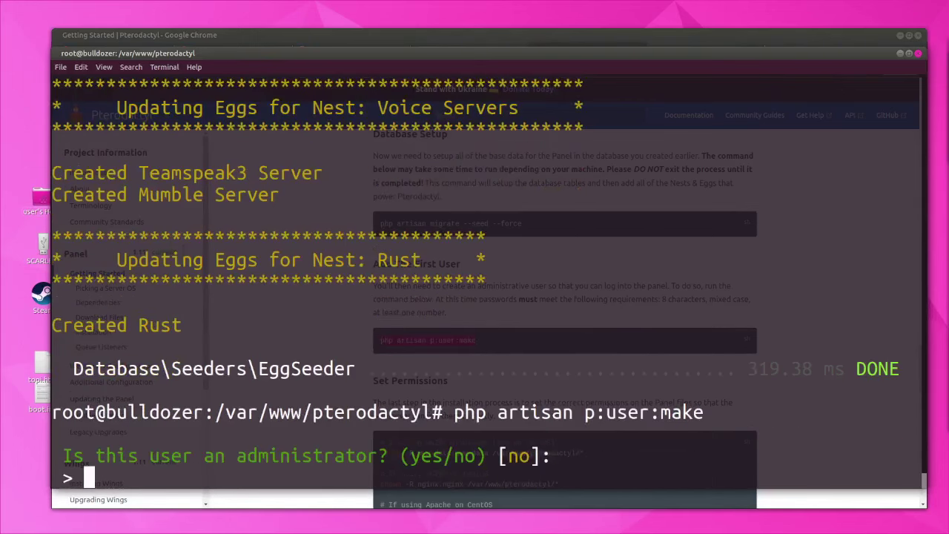
pyautogui.write('t')
pyautogui.press('BackSpace')
pyautogui.write('yes')
pyautogui.press('Return')
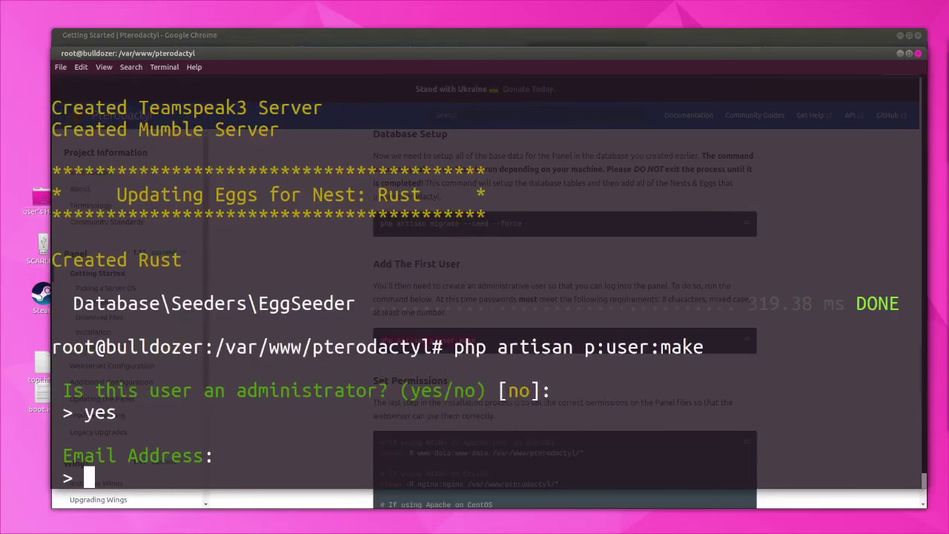
pyautogui.write('admin@u')
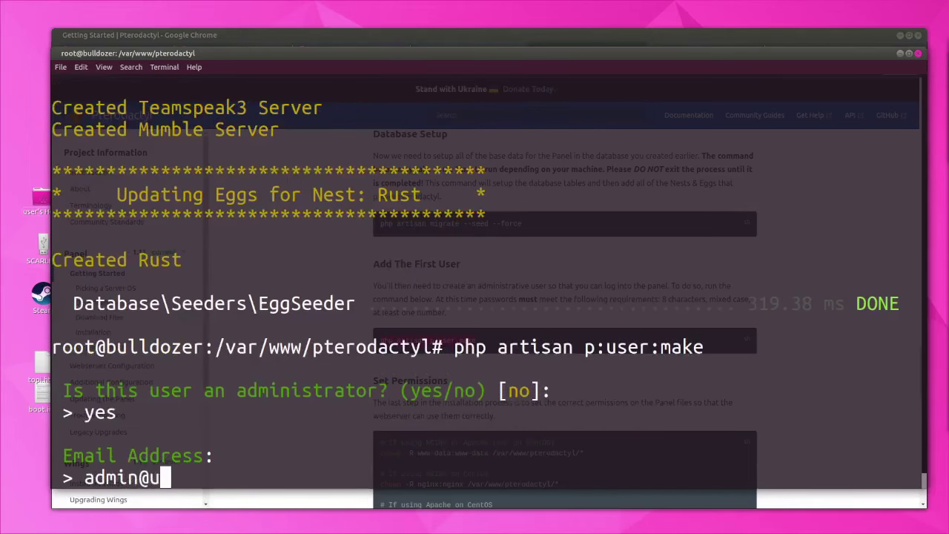
pyautogui.write('ser.com')
pyautogui.press('Return')
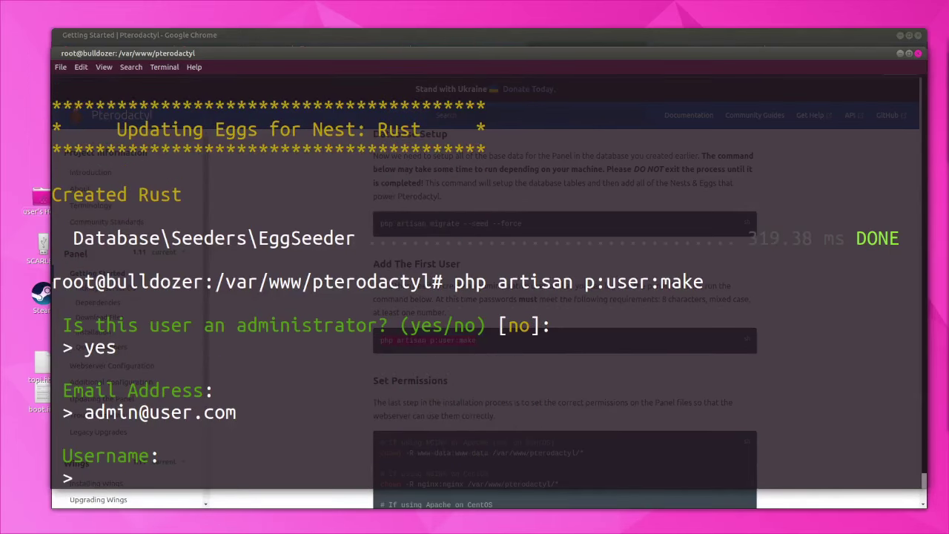
# - Set username admin, first name Admin, last name User and a password to create the user
pyautogui.write('admin')
pyautogui.press('Return')
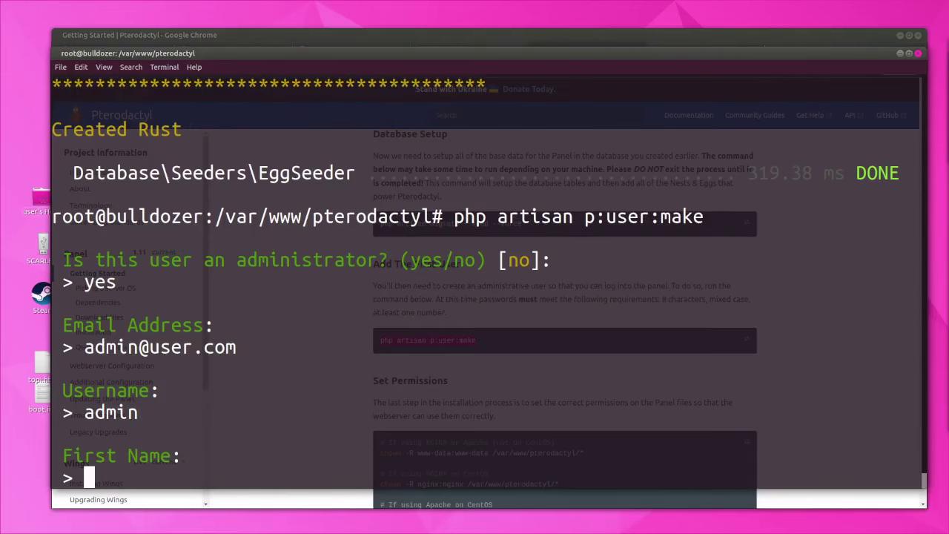
pyautogui.write('Admin')
pyautogui.press('Return')
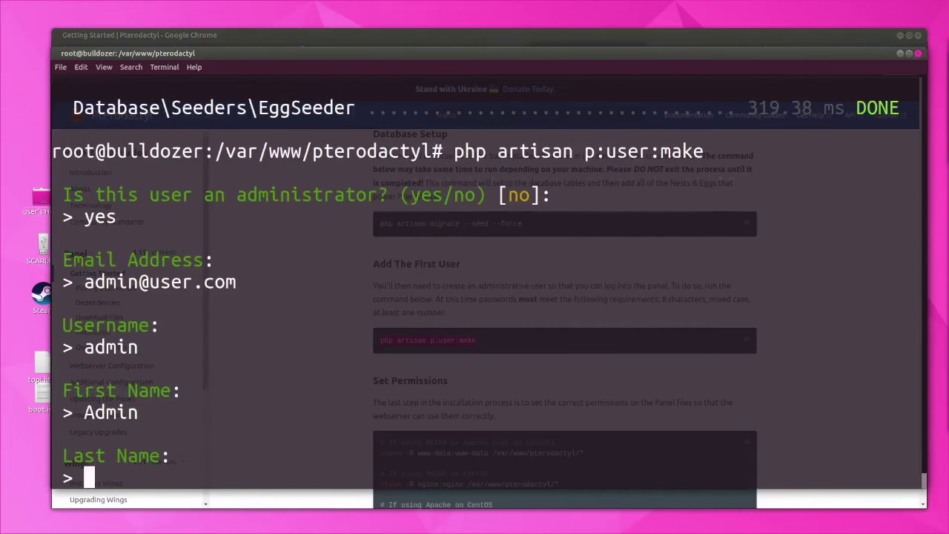
pyautogui.write('User')
pyautogui.press('Return')
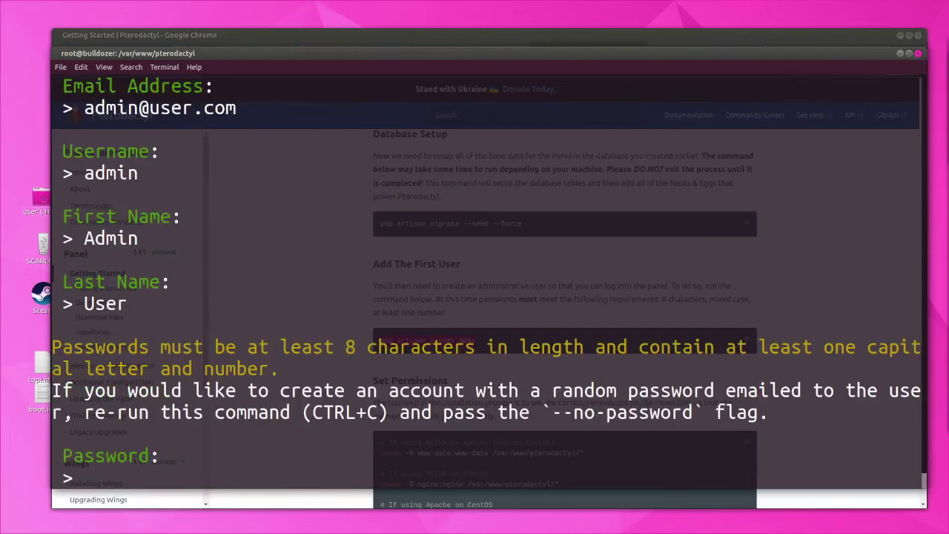
pyautogui.press('Return')
# - Copy 'chown -R www-data:www-data /var/www/pterodactyl/*' from the docs' Set Permissions section
pyautogui.hotkey('alt', 'Tab')
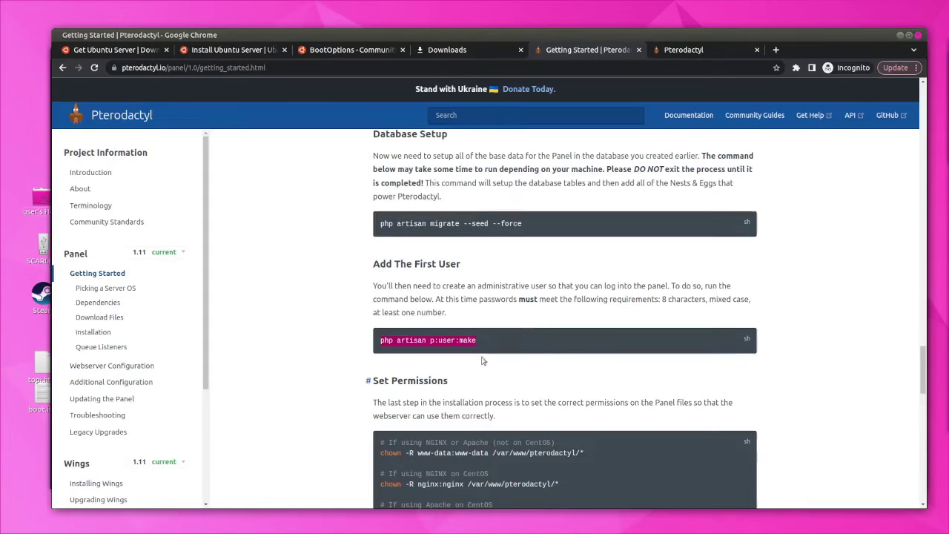
pyautogui.scroll(-3, 470, 342)
pyautogui.moveTo(586, 402); pyautogui.dragTo(378, 331)
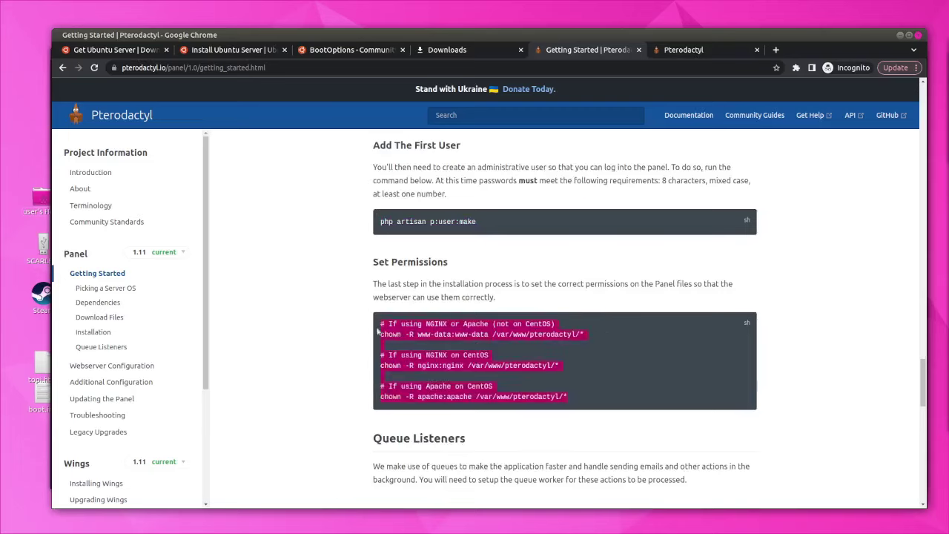
pyautogui.click(564, 337)
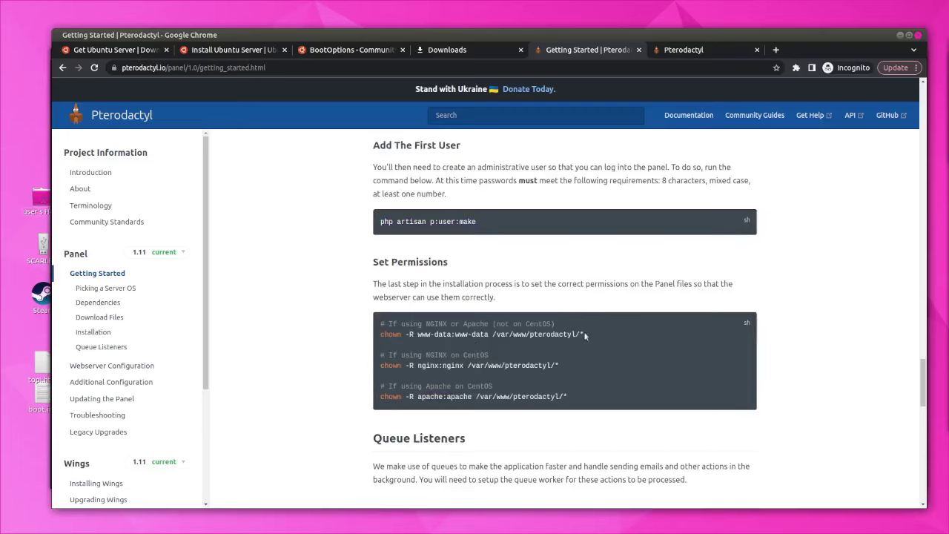
pyautogui.moveTo(568, 398); pyautogui.dragTo(521, 342)
pyautogui.moveTo(382, 335); pyautogui.dragTo(583, 338)
pyautogui.hotkey('ctrl', 'c')
pyautogui.hotkey('alt', 'Tab')
pyautogui.rightClick(408, 301)
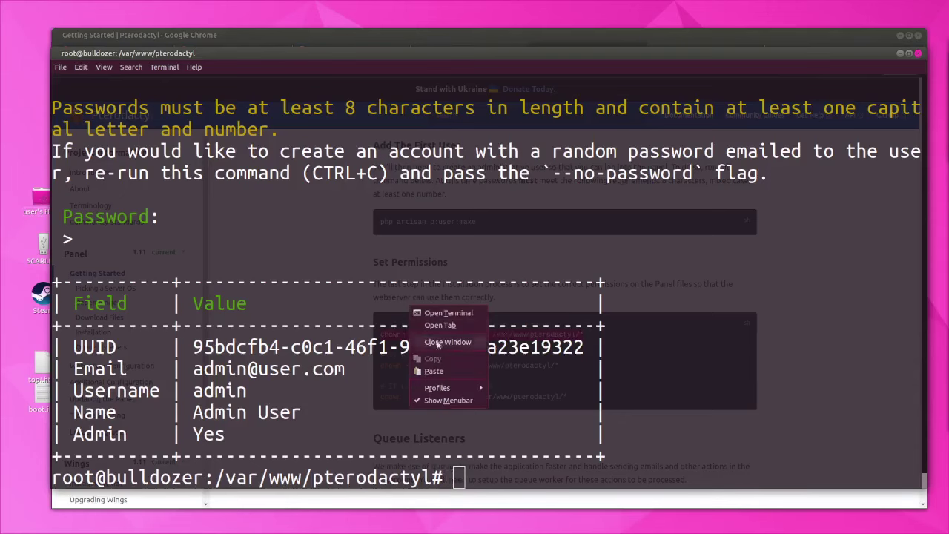
# - Run the pasted www-data chown, then copy and run the nginx:nginx chown from the docs
pyautogui.click(450, 364)
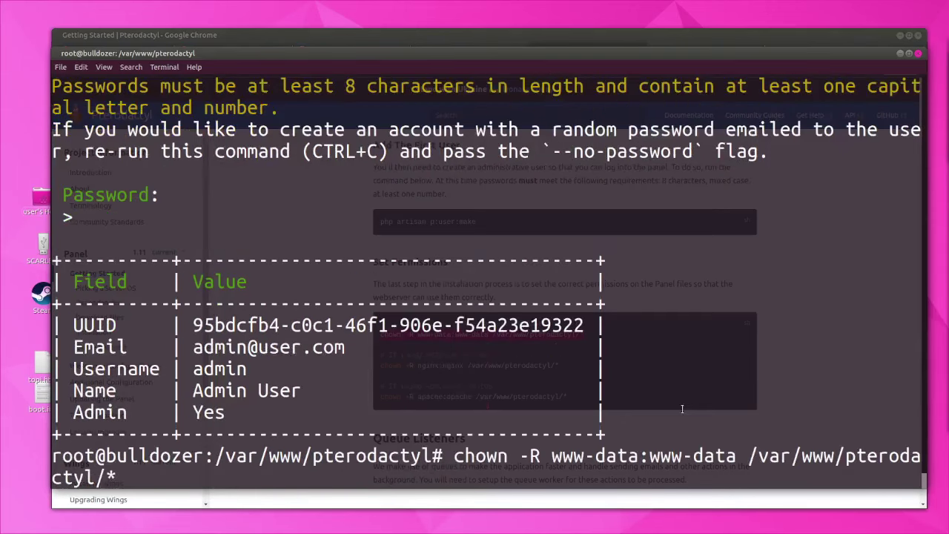
pyautogui.press('Return')
pyautogui.hotkey('alt', 'Tab')
pyautogui.moveTo(560, 367); pyautogui.dragTo(382, 368)
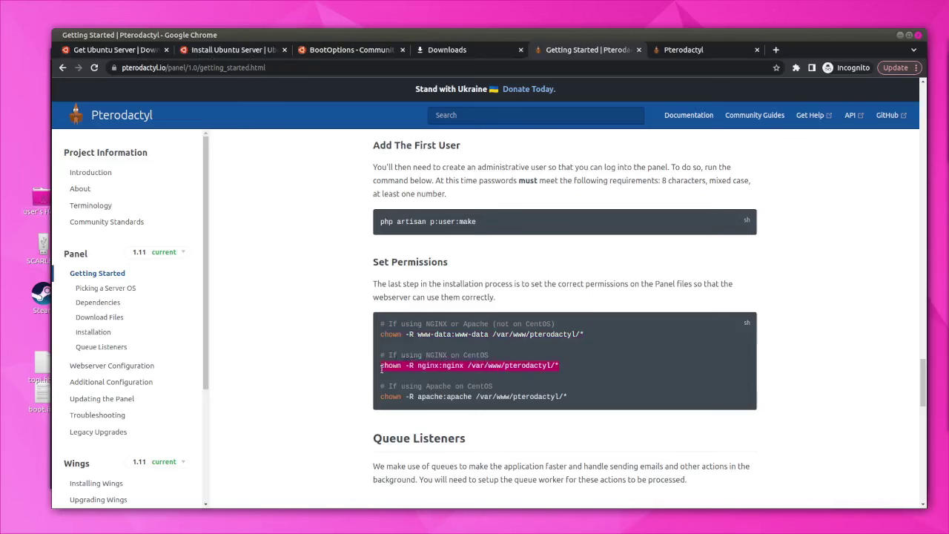
pyautogui.hotkey('ctrl', 'c')
pyautogui.hotkey('alt', 'Tab')
pyautogui.rightClick(577, 301)
pyautogui.click(587, 366)
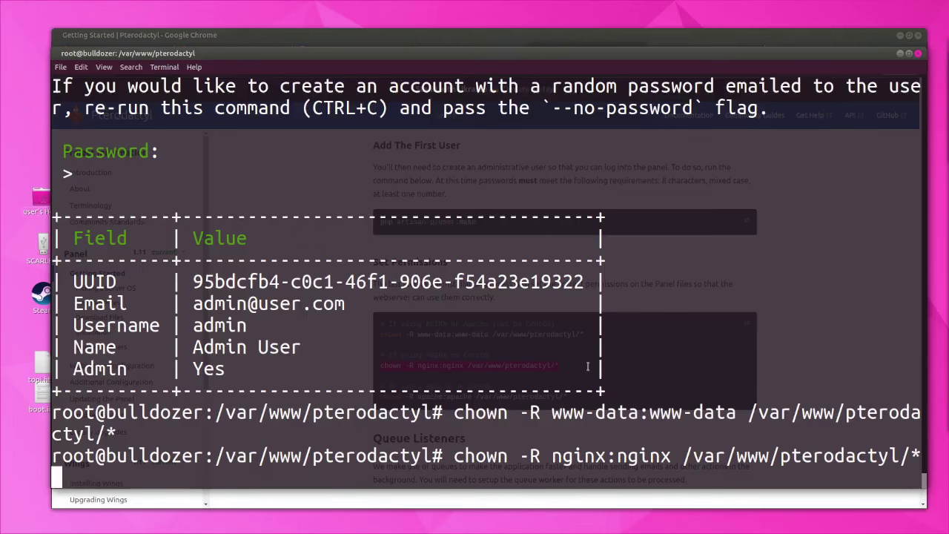
pyautogui.press('Return')
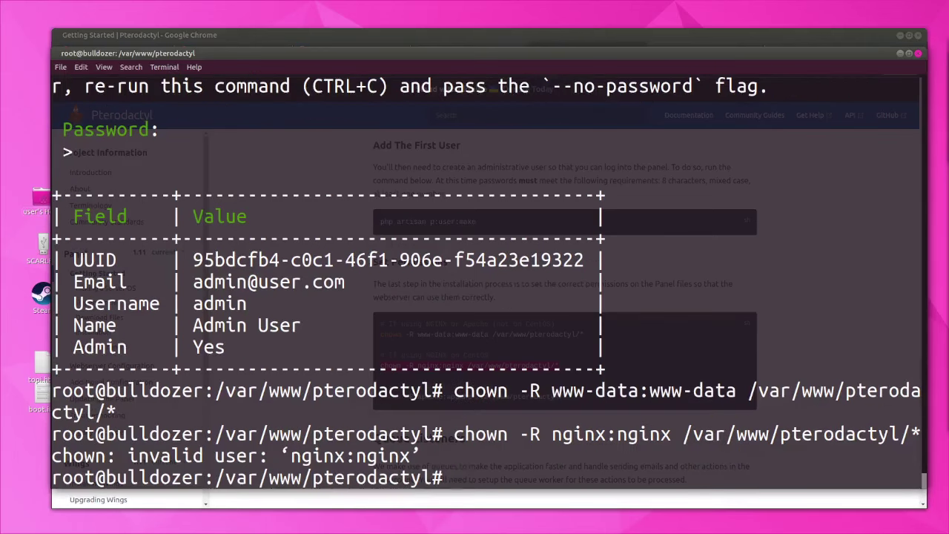
# - Test the nginx configuration with 'nginx -t'
pyautogui.hotkey('alt', 'Tab')
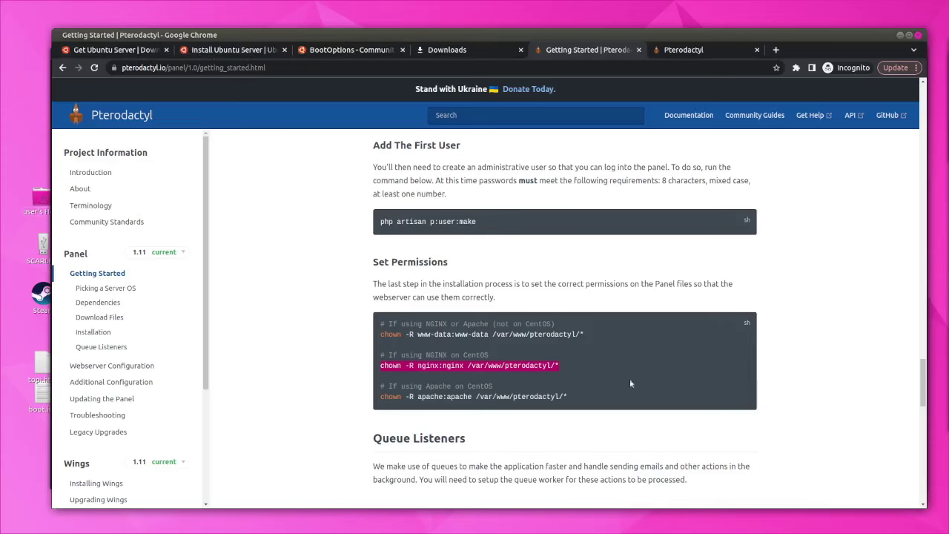
pyautogui.scroll(2, 589, 365)
pyautogui.scroll(-2, 605, 354)
pyautogui.scroll(1, 625, 330)
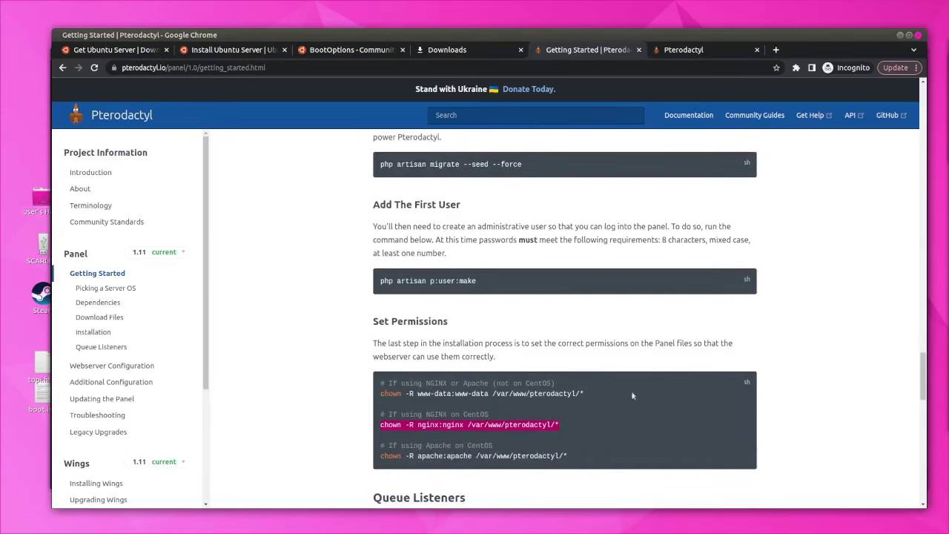
pyautogui.hotkey('alt', 'Tab')
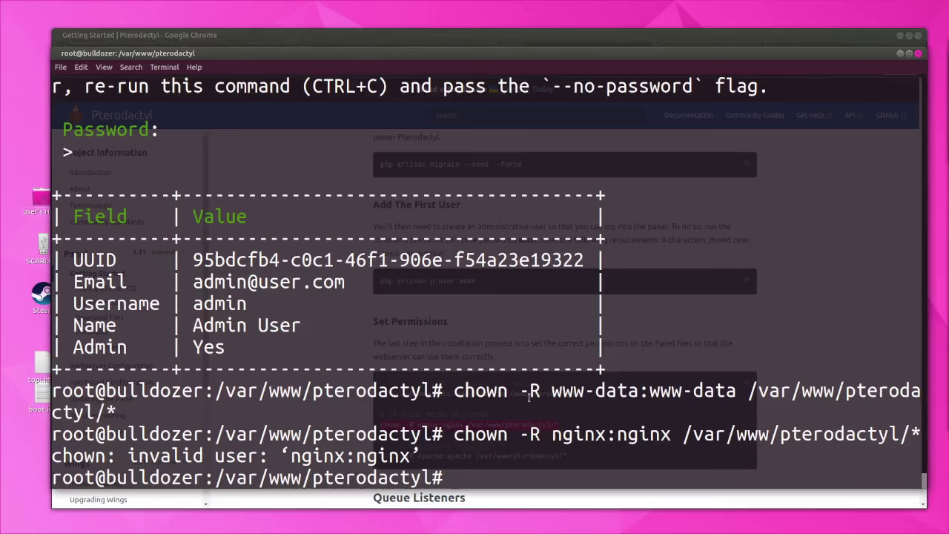
pyautogui.write('nginx -t')
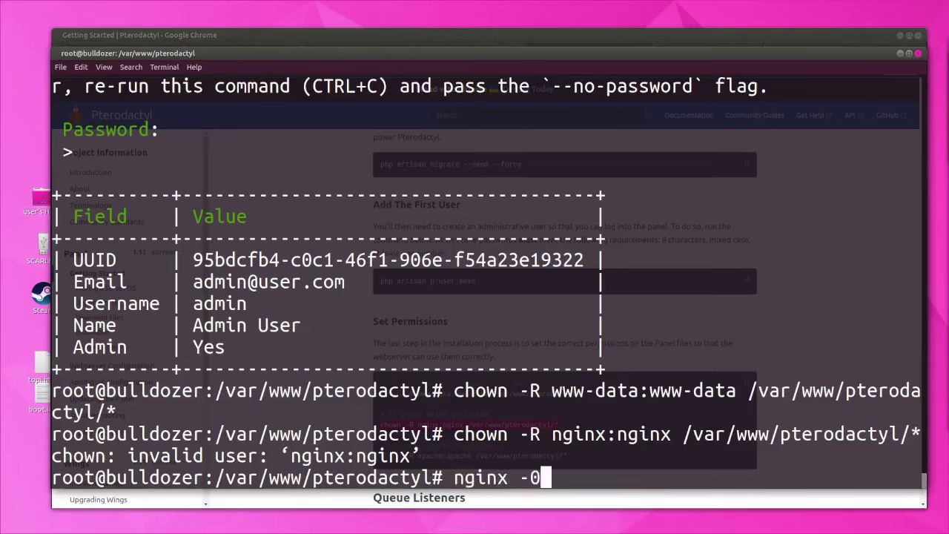
pyautogui.press('Return')
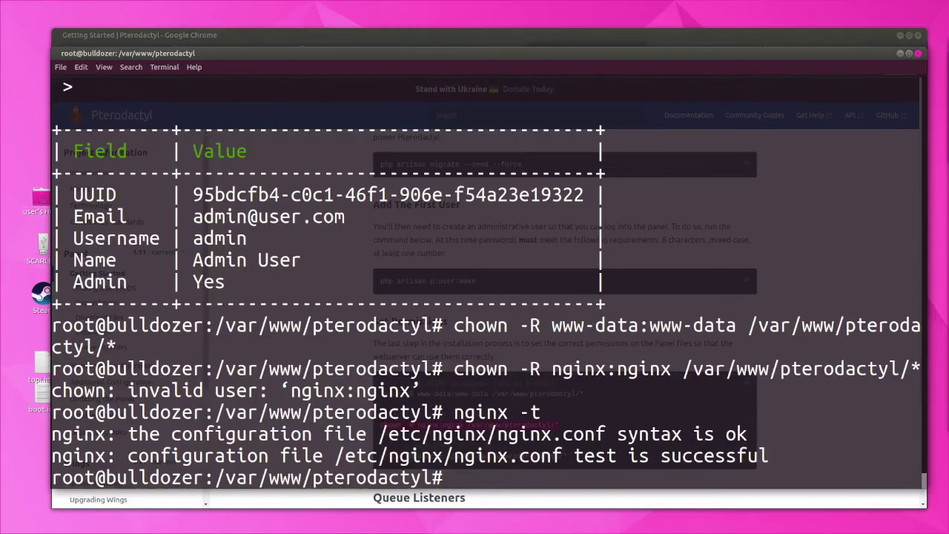
# - Edit the recalled chown command, replacing the nginx:nginx owner with www-data
pyautogui.press('Up')
pyautogui.press('Up')
pyautogui.press('Left')
pyautogui.press('Left')
pyautogui.press('Left')
pyautogui.press('Left')
pyautogui.press('Left')
pyautogui.press('Left')
pyautogui.press('Left')
pyautogui.press('Left')
pyautogui.press('Left')
pyautogui.press('Left')
pyautogui.press('Left')
pyautogui.press('Left')
pyautogui.press('Left')
pyautogui.press('Left')
pyautogui.press('Left')
pyautogui.press('Left')
pyautogui.press('Left')
pyautogui.press('Left')
pyautogui.press('Left')
pyautogui.press('Left')
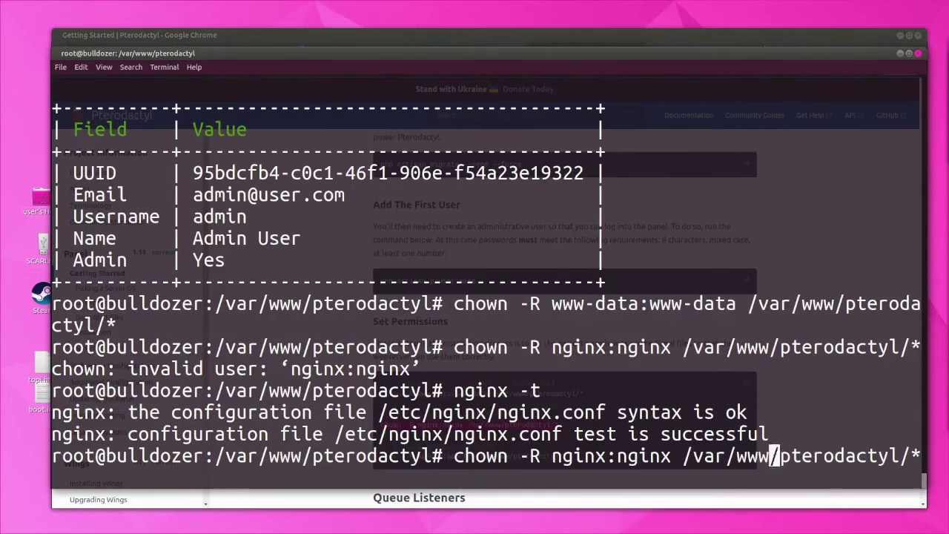
pyautogui.press('BackSpace')
pyautogui.press('BackSpace')
pyautogui.press('BackSpace')
pyautogui.press('BackSpace')
pyautogui.press('BackSpace')
pyautogui.press('BackSpace')
pyautogui.press('BackSpace')
pyautogui.press('BackSpace')
pyautogui.press('BackSpace')
pyautogui.press('BackSpace')
pyautogui.press('BackSpace')
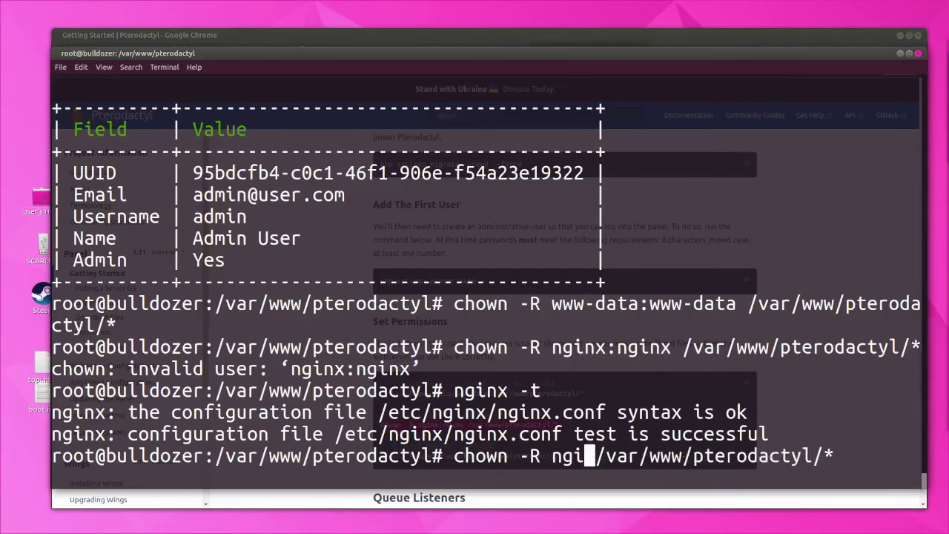
pyautogui.press('BackSpace')
pyautogui.write('www-datra')
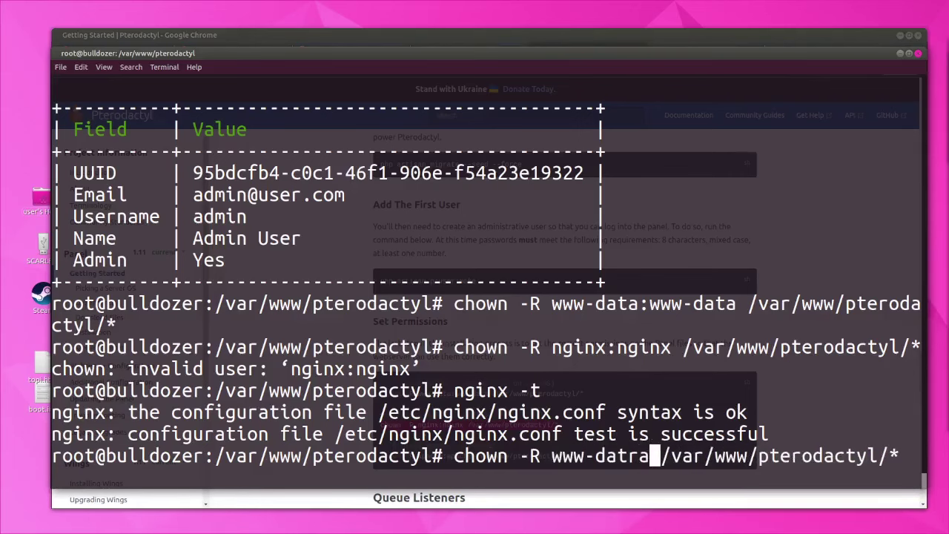
pyautogui.press('BackSpace')
pyautogui.press('BackSpace')
pyautogui.write('a:w')
# - Scroll the docs to the Queue Listeners section and highlight its heading
pyautogui.hotkey('alt', 'Tab')
pyautogui.scroll(-2, 582, 278)
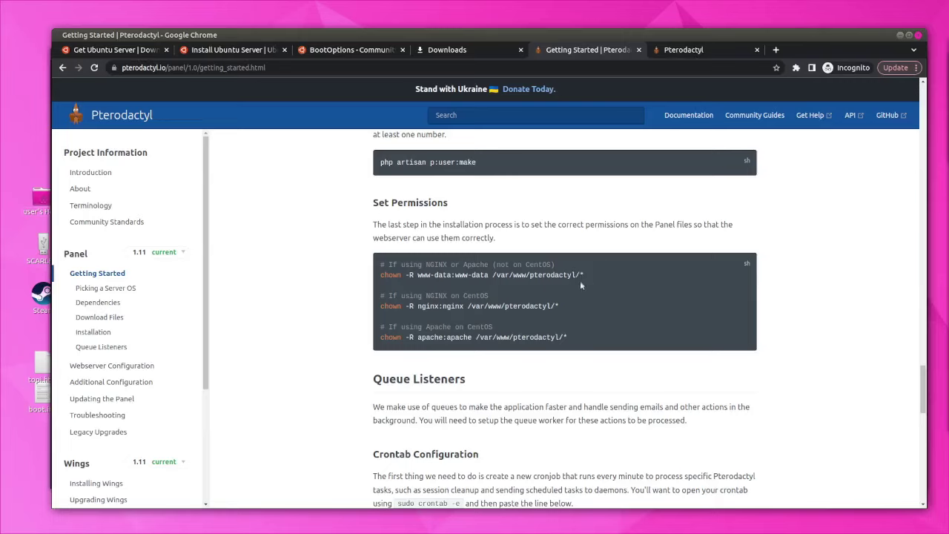
pyautogui.moveTo(393, 266); pyautogui.dragTo(487, 276)
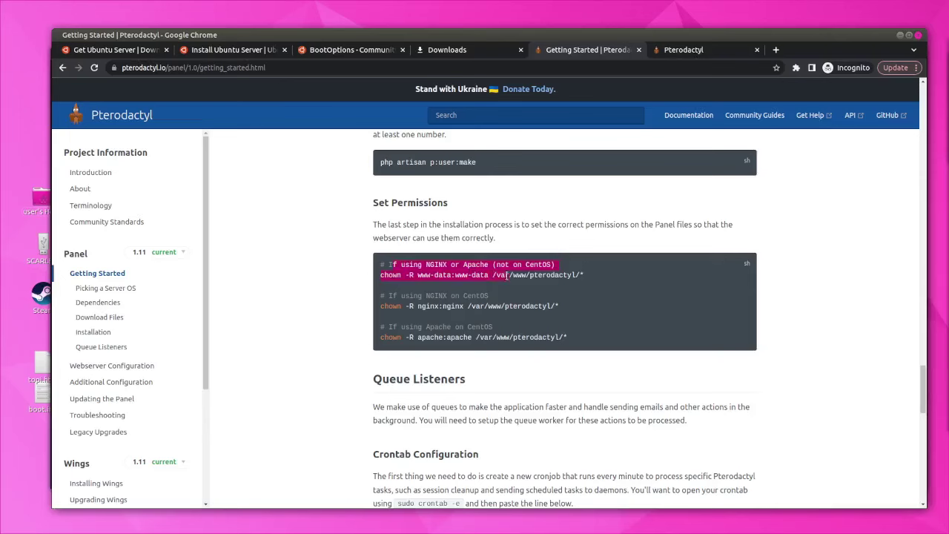
pyautogui.click(528, 293)
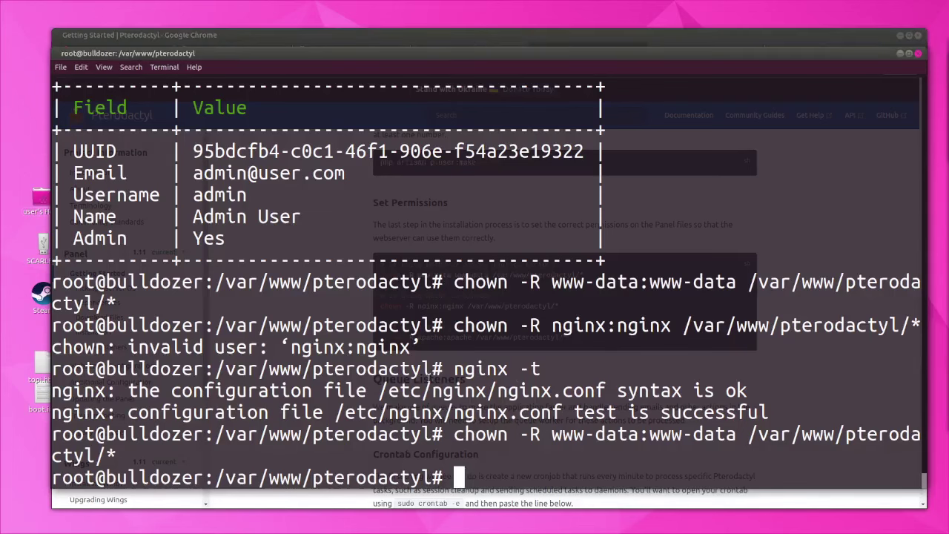
pyautogui.moveTo(453, 369); pyautogui.dragTo(920, 369)
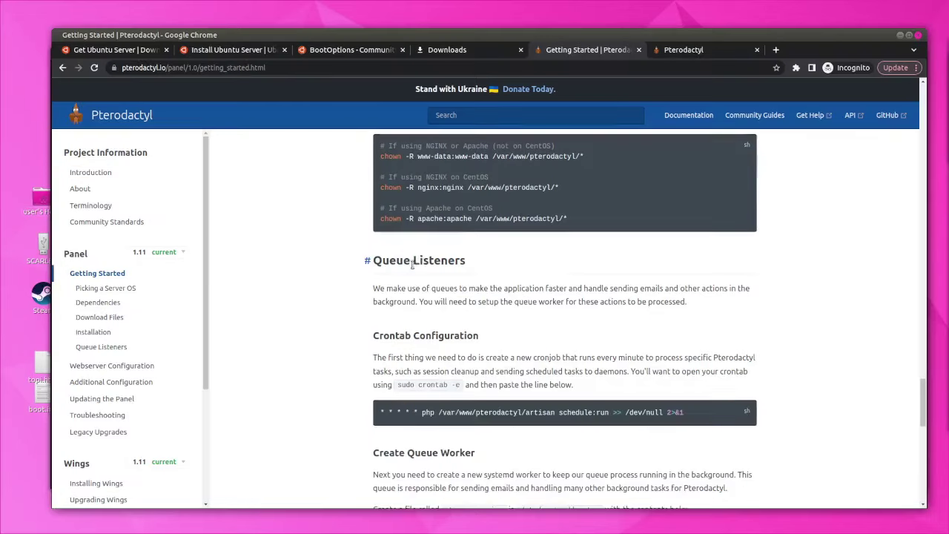
pyautogui.moveTo(411, 260)
pyautogui.mouseDown()
pyautogui.moveTo(374, 264)
pyautogui.moveTo(412, 264)
pyautogui.mouseUp()
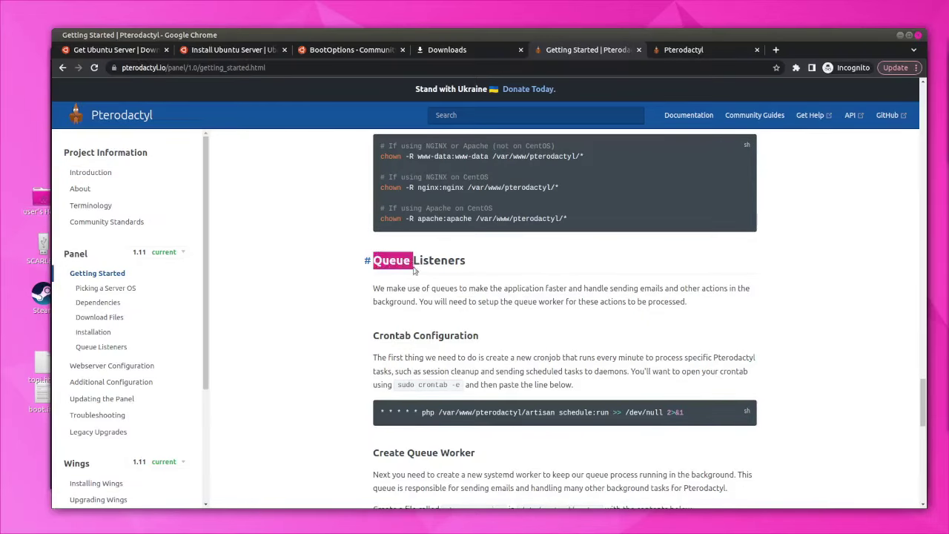
# - Paste the crontab schedule line into the terminal and submit it
pyautogui.click(423, 313)
pyautogui.scroll(-2, 423, 313)
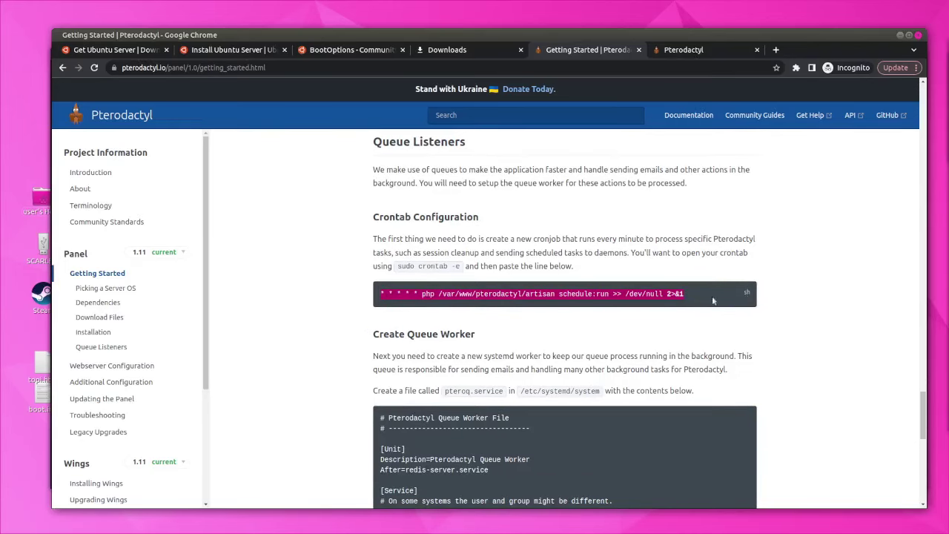
pyautogui.hotkey('alt', 'Tab')
pyautogui.rightClick(510, 280)
pyautogui.click(545, 325)
pyautogui.press('Return')
# - Create /etc/systemd/system/pteroq.service in nano
pyautogui.hotkey('alt', 'Tab')
pyautogui.scroll(-5, 544, 305)
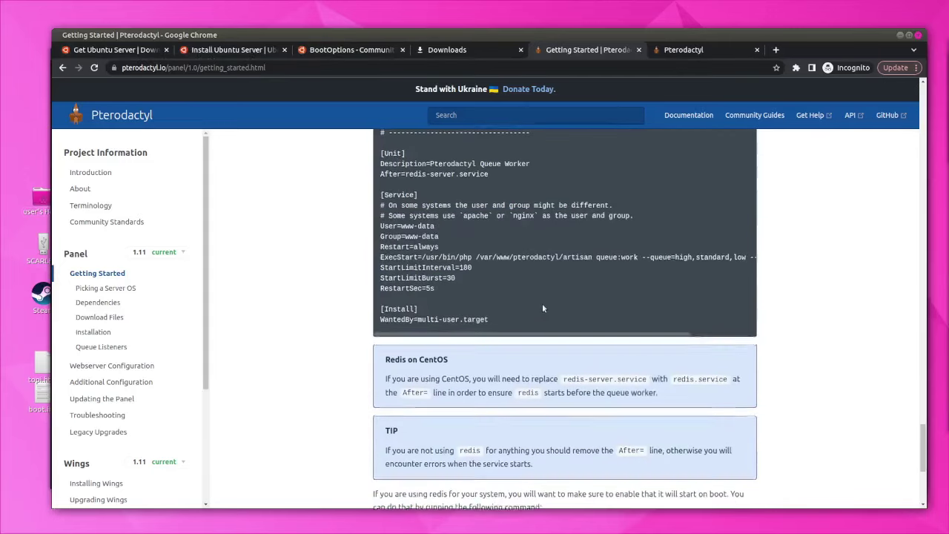
pyautogui.scroll(2, 542, 303)
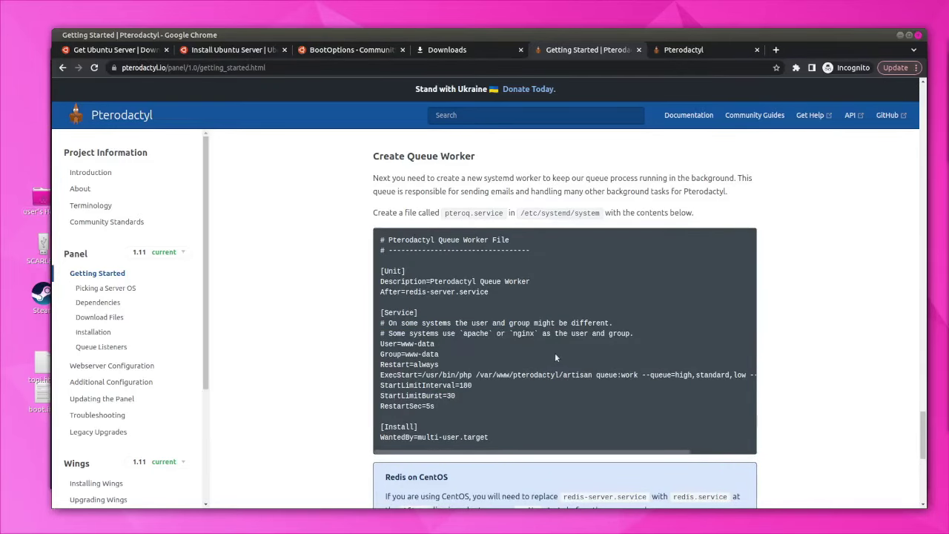
pyautogui.scroll(-2, 554, 358)
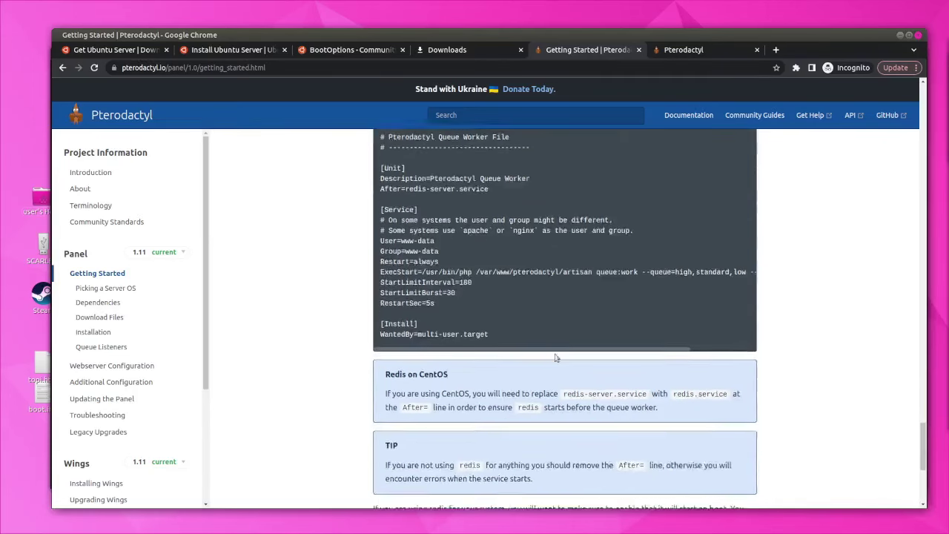
pyautogui.scroll(2, 555, 358)
pyautogui.moveTo(600, 213); pyautogui.dragTo(515, 213)
pyautogui.hotkey('ctrl', 'c')
pyautogui.hotkey('alt', 'Tab')
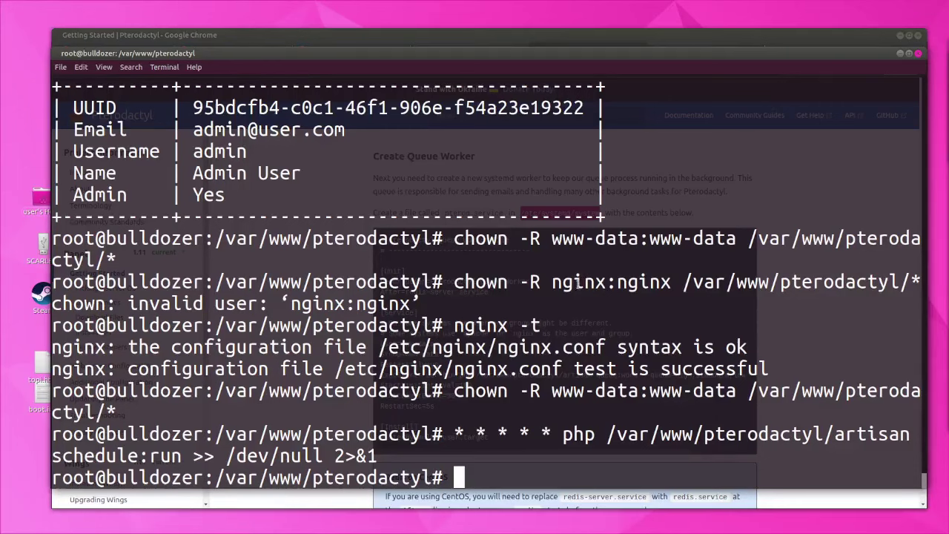
pyautogui.write('nano')
pyautogui.hotkey('ctrl', 'shift', 'v')
pyautogui.write('/pteroq.service')
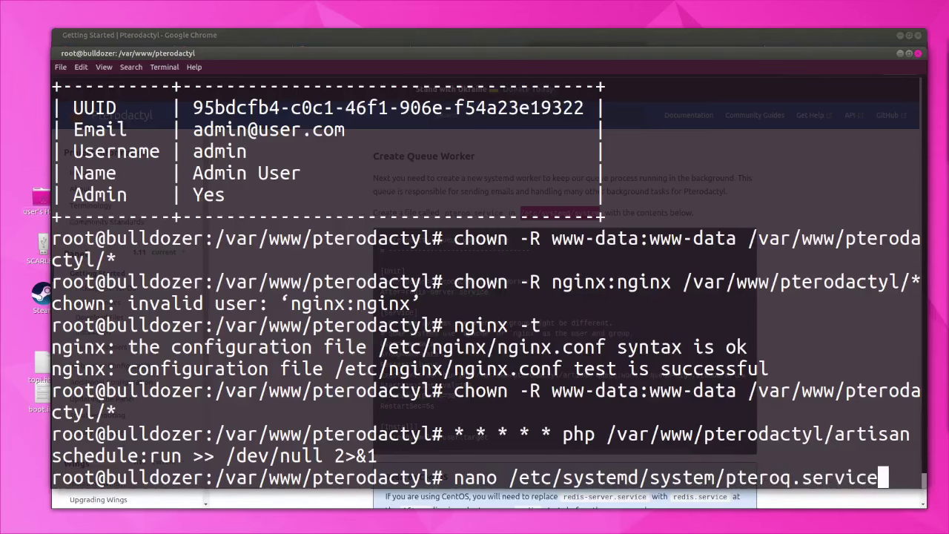
pyautogui.press('Return')
# - Paste the queue worker service definition into pteroq.service, save it, and reopen to check
pyautogui.hotkey('alt', 'Tab')
pyautogui.moveTo(511, 439); pyautogui.dragTo(378, 256)
pyautogui.hotkey('ctrl', 'c')
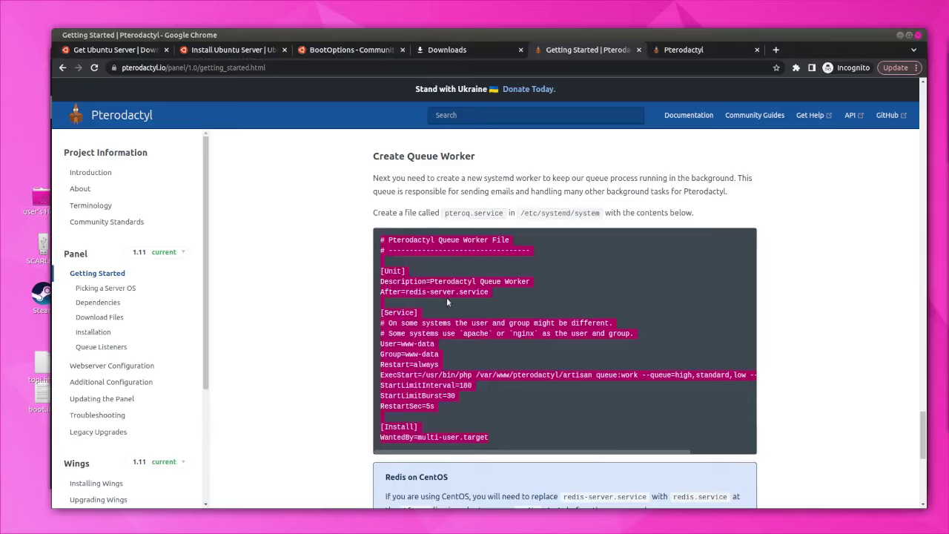
pyautogui.hotkey('alt', 'Tab')
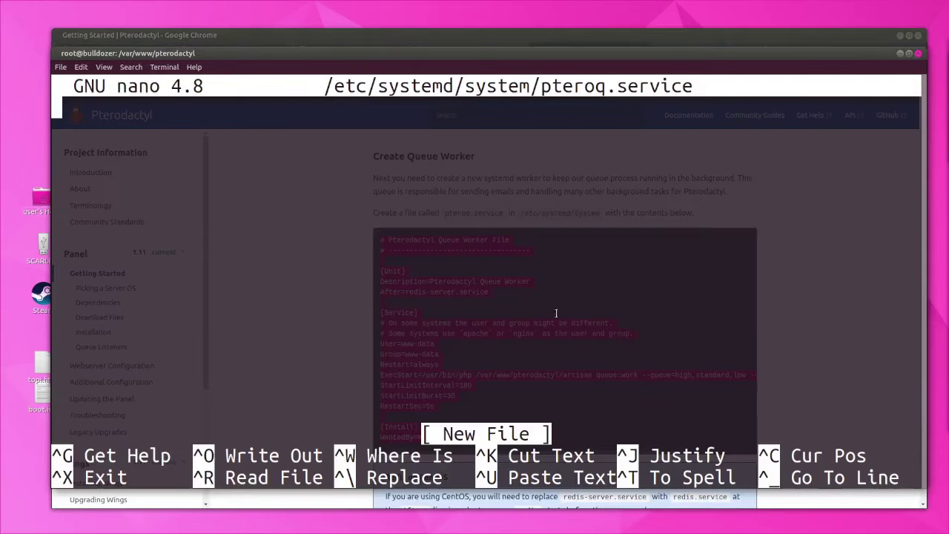
pyautogui.rightClick(393, 195)
pyautogui.click(435, 265)
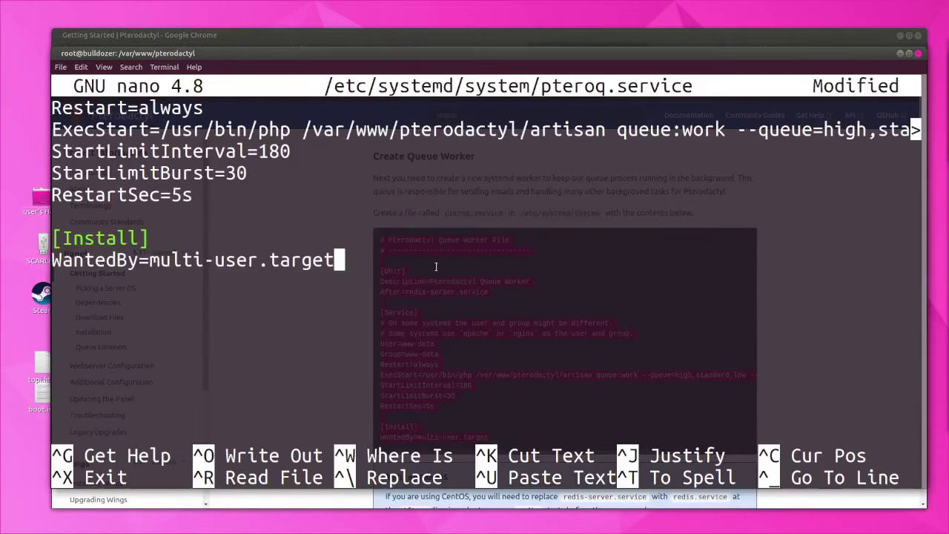
pyautogui.hotkey('ctrl', 'x')
pyautogui.press('y')
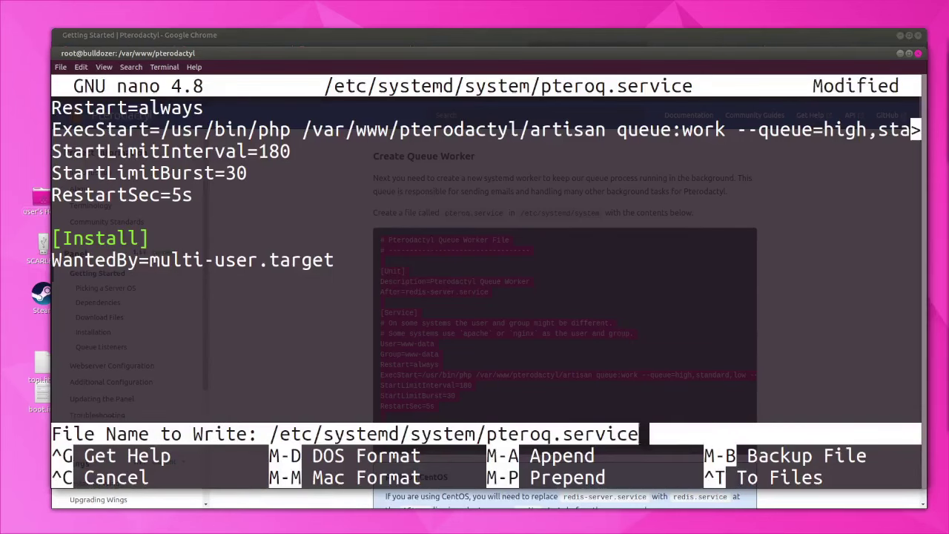
pyautogui.press('Return')
pyautogui.press('Up')
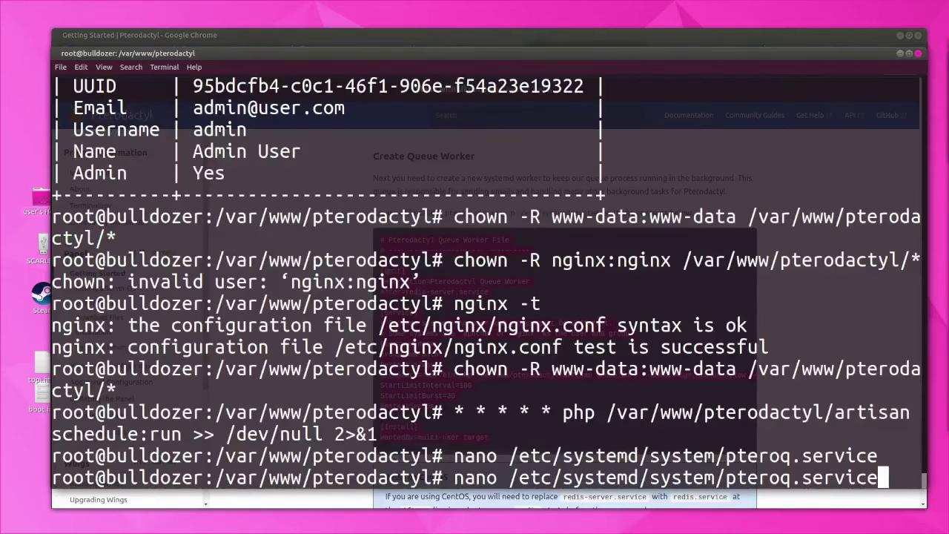
pyautogui.press('Return')
pyautogui.hotkey('ctrl', 'x')
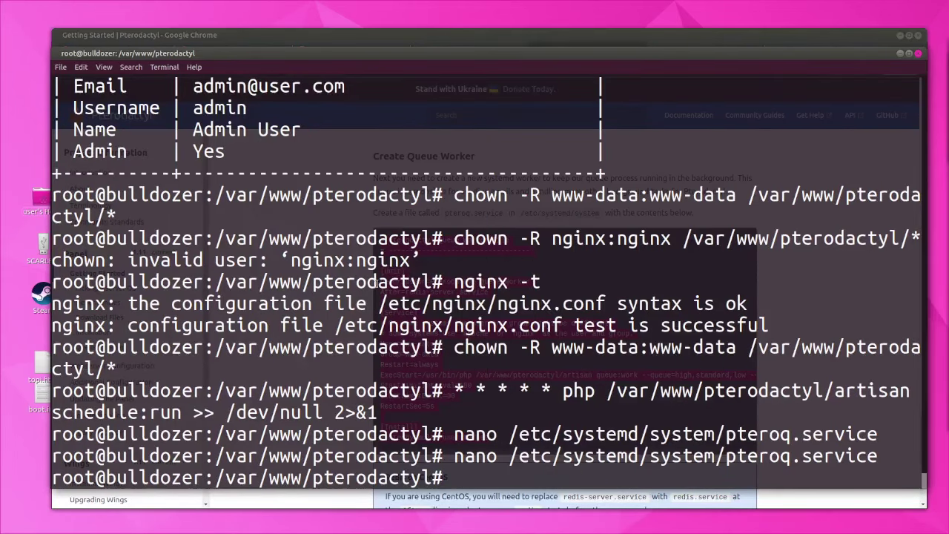
# - Run 'sudo systemctl enable --now redis-server' copied from the docs
pyautogui.hotkey('alt', 'Tab')
pyautogui.scroll(-5, 480, 297)
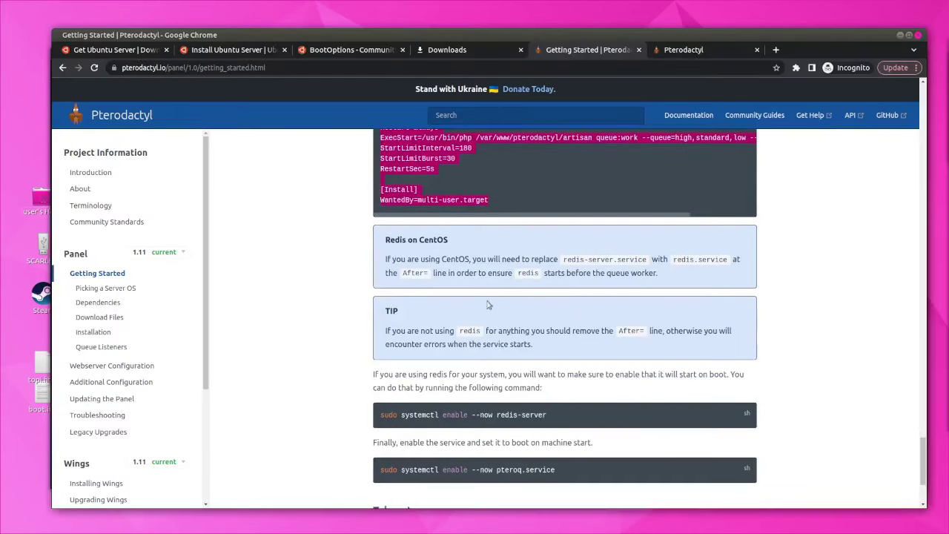
pyautogui.scroll(-1, 514, 274)
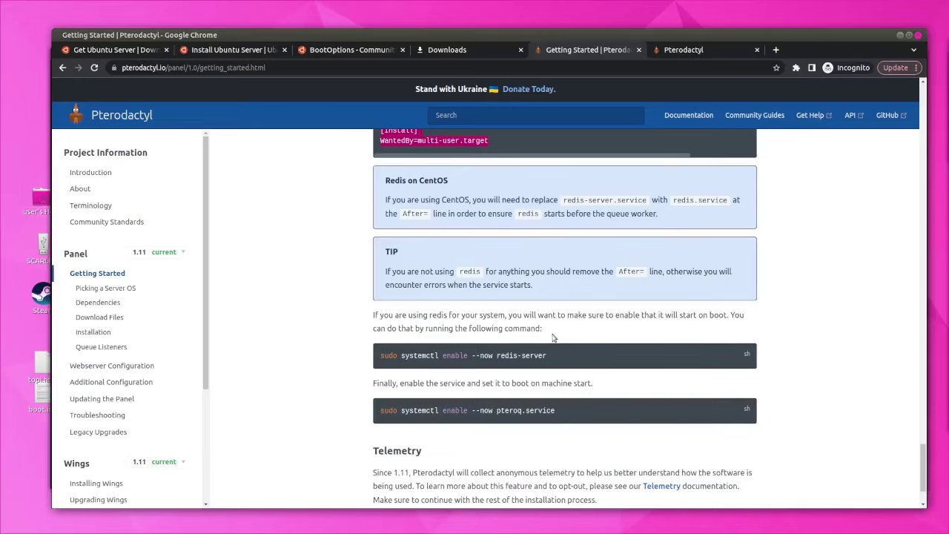
pyautogui.scroll(-1, 577, 359)
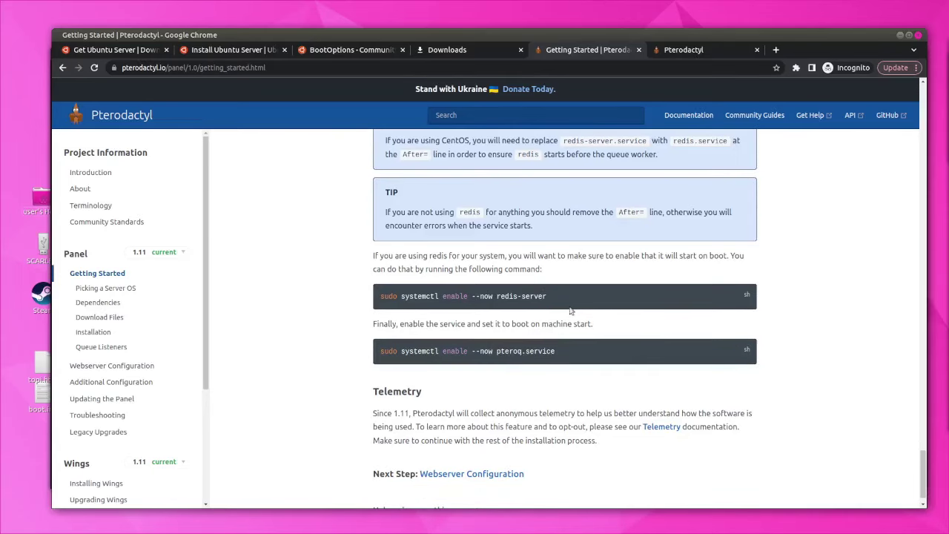
pyautogui.tripleClick(564, 293)
pyautogui.scroll(-1, 563, 293)
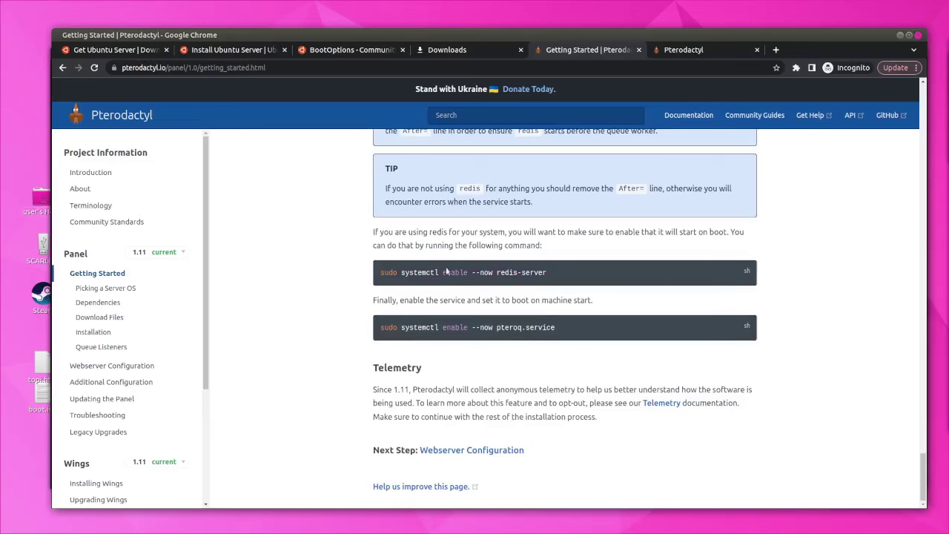
pyautogui.hotkey('alt', 'Tab')
pyautogui.rightClick(563, 355)
pyautogui.click(608, 357)
pyautogui.press('Return')
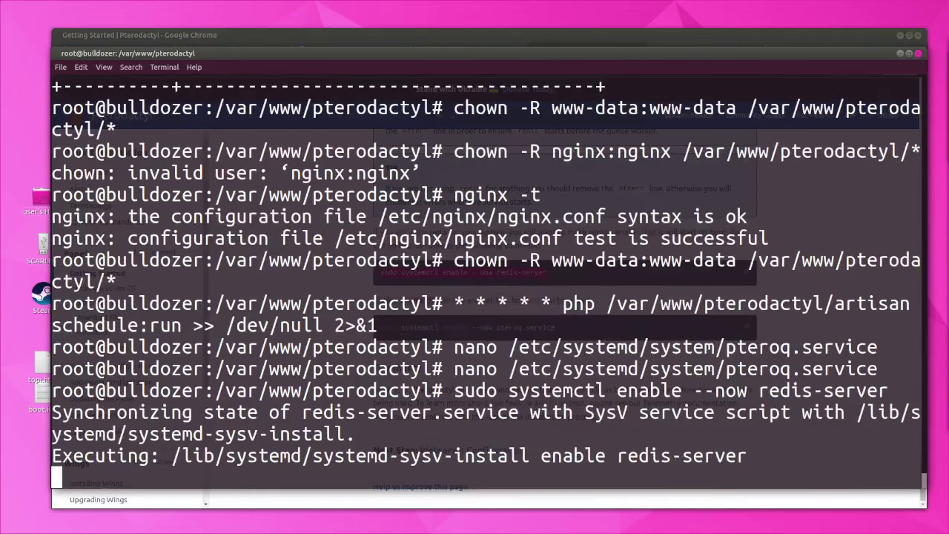
# - Run 'sudo systemctl enable --now pteroq.service' to start the queue worker
pyautogui.hotkey('alt', 'Tab')
pyautogui.hotkey('alt', 'Tab')
pyautogui.rightClick(527, 373)
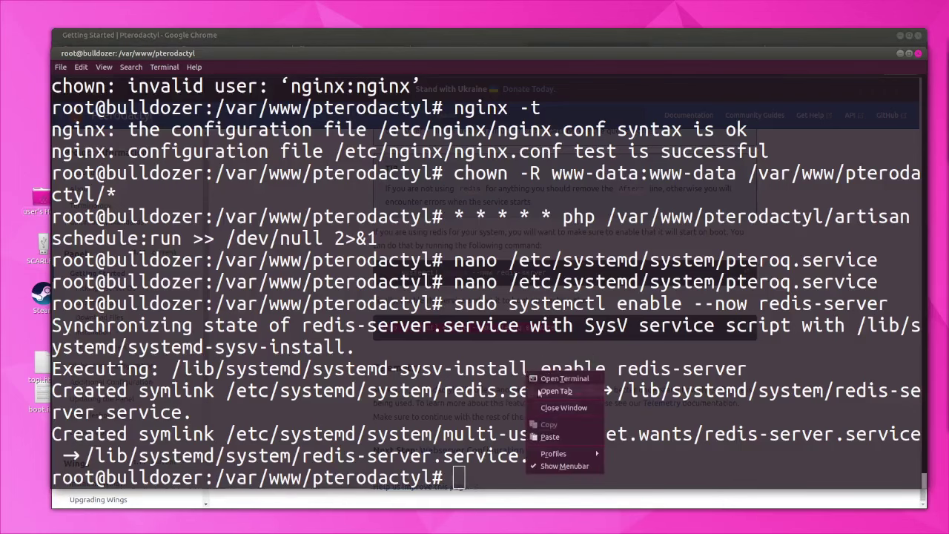
pyautogui.click(569, 437)
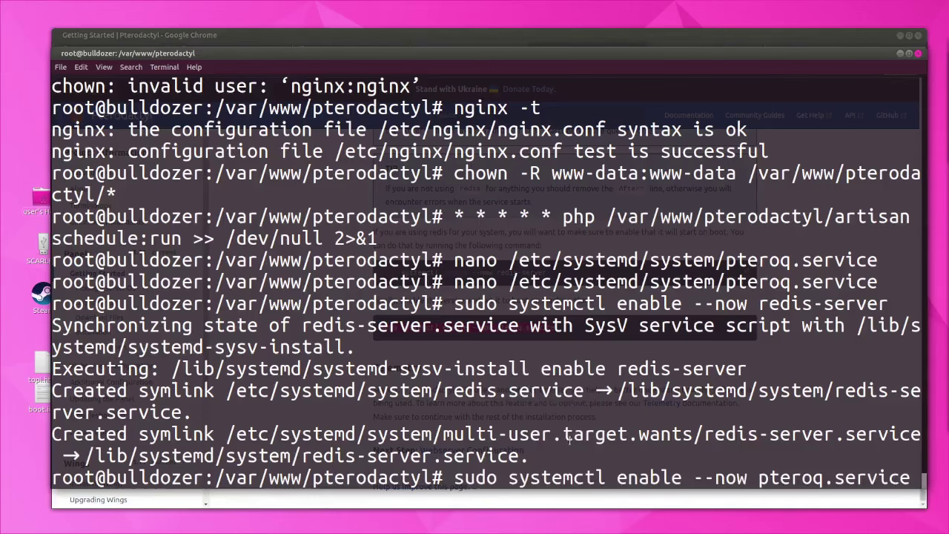
pyautogui.press('Return')
pyautogui.hotkey('alt', 'Tab')
# - Open the nginx 'default' site file in /etc/nginx/sites-enabled with nano
pyautogui.click(508, 451)
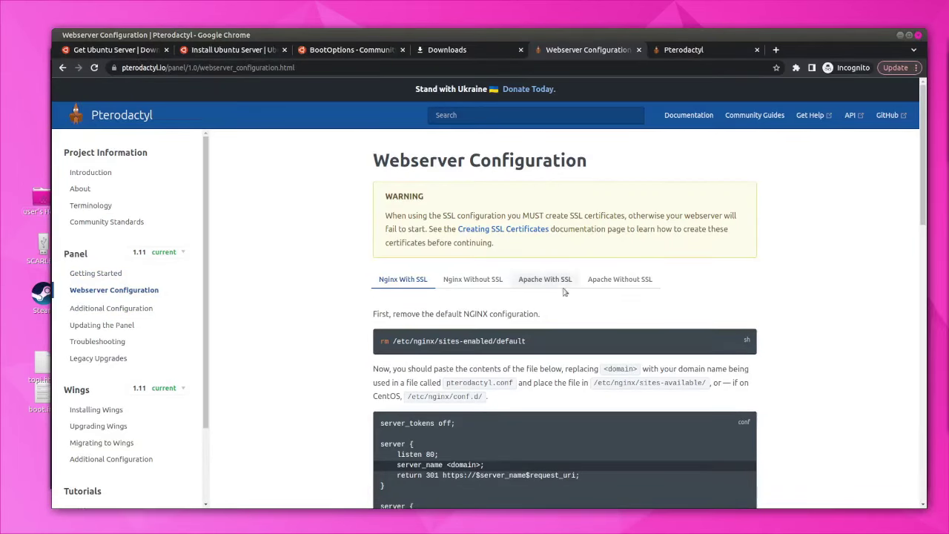
pyautogui.scroll(-5, 564, 293)
pyautogui.hotkey('alt', 'Tab')
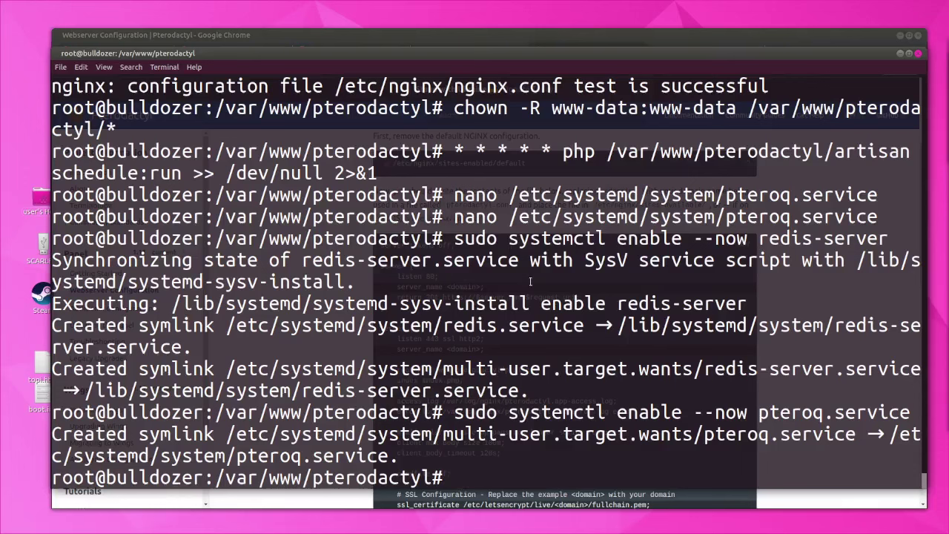
pyautogui.write('nan')
pyautogui.press('BackSpace')
pyautogui.press('BackSpace')
pyautogui.press('BackSpace')
pyautogui.write('cd /etc/n')
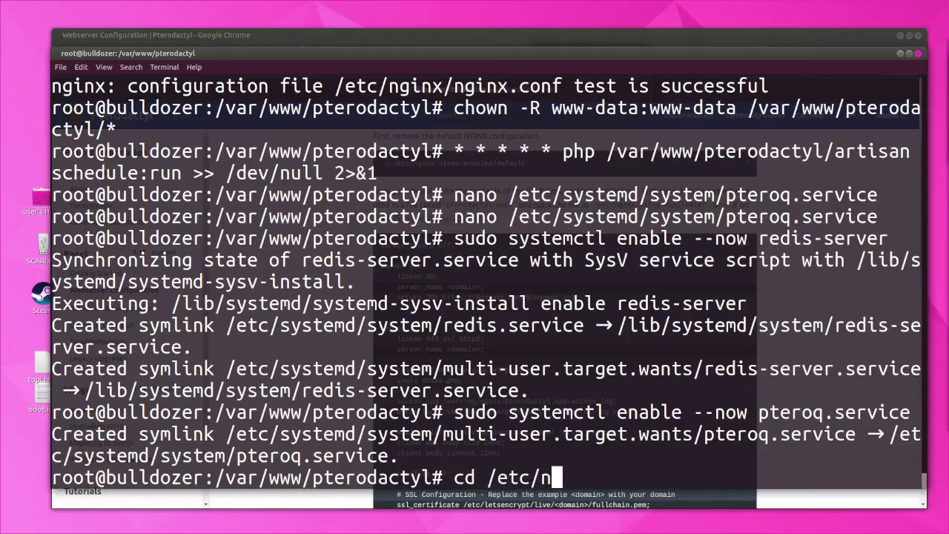
pyautogui.write('ginx/sites-enabled/')
pyautogui.press('Return')
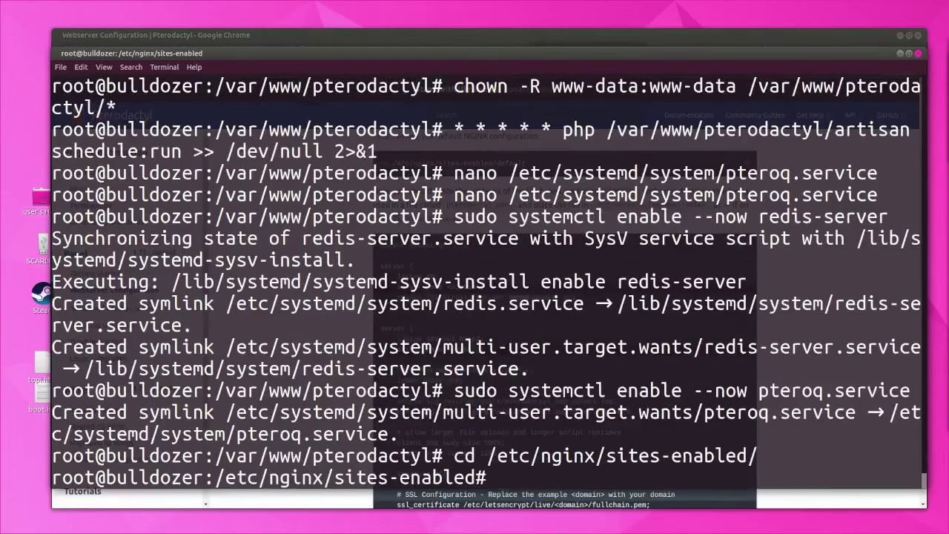
pyautogui.write('ls')
pyautogui.press('Return')
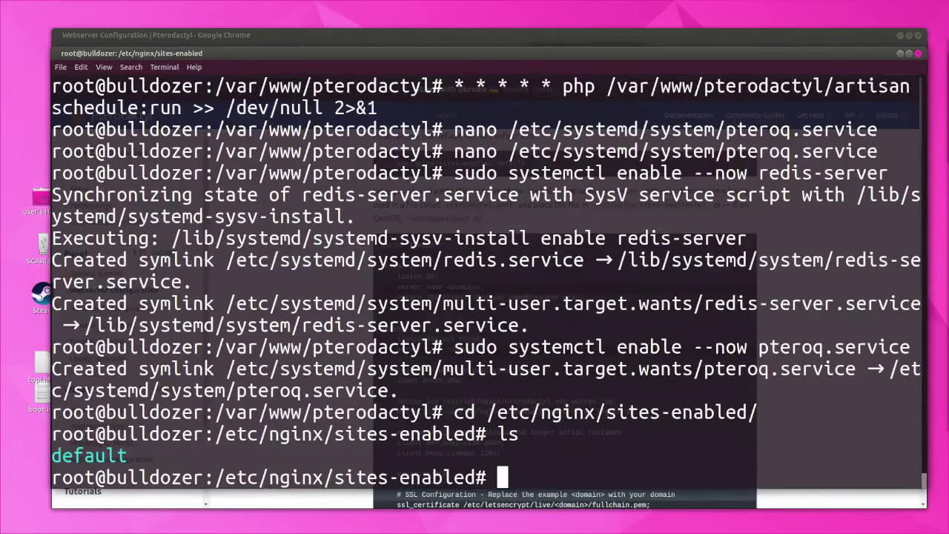
pyautogui.write('nano de')
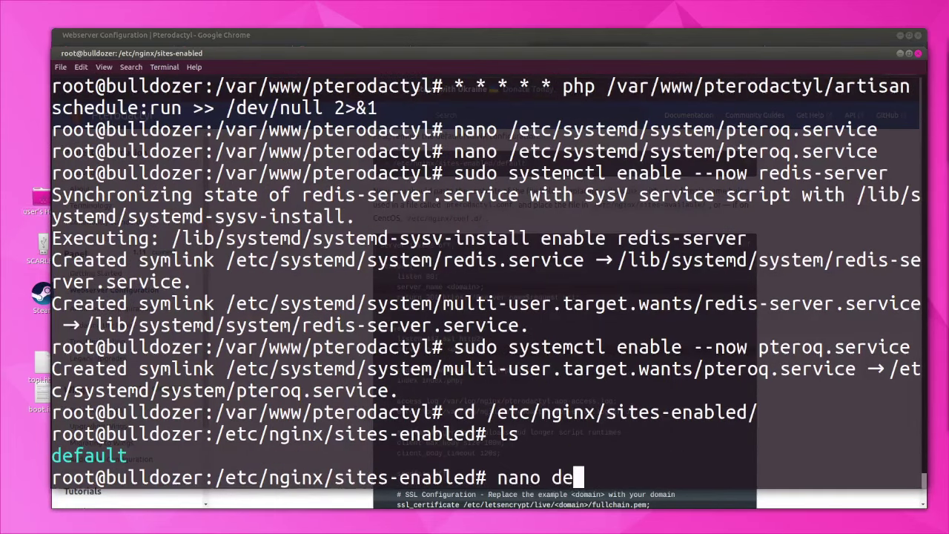
pyautogui.press('Tab')
pyautogui.press('Return')
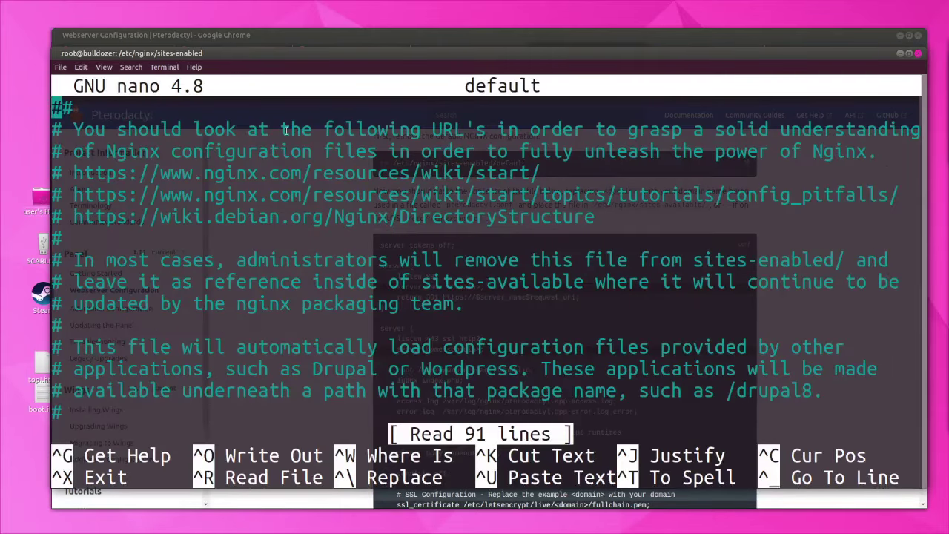
# - Copy the nginx server config block from the Webserver Configuration docs
pyautogui.hotkey('alt', 'Tab')
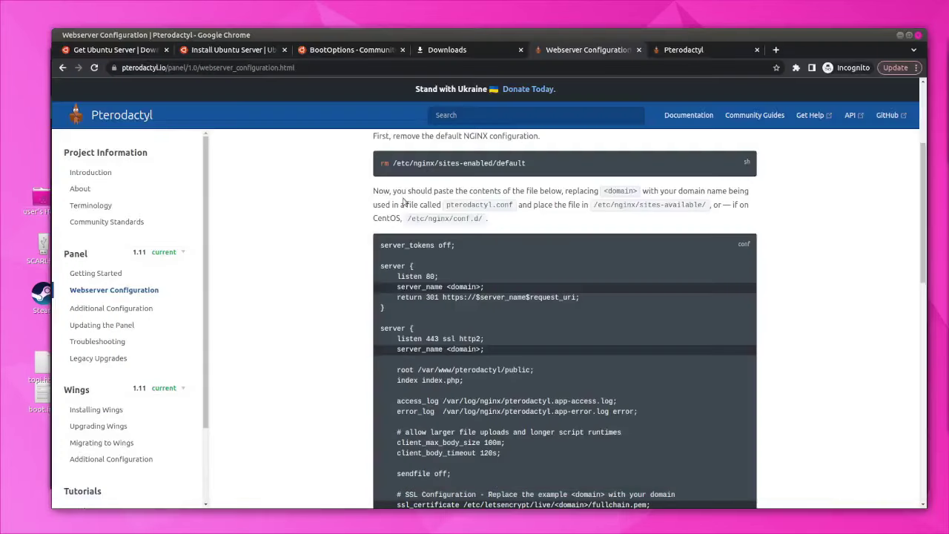
pyautogui.hotkey('alt', 'Tab')
pyautogui.press('Down')
pyautogui.press('Down')
pyautogui.press('Down')
pyautogui.press('Down')
pyautogui.press('Down')
pyautogui.press('Down')
pyautogui.press('Down')
pyautogui.press('Down')
pyautogui.press('Down')
pyautogui.press('Down')
pyautogui.press('Down')
pyautogui.press('Down')
pyautogui.press('Down')
pyautogui.press('Down')
pyautogui.press('Down')
pyautogui.press('Down')
pyautogui.press('Down')
pyautogui.press('Down')
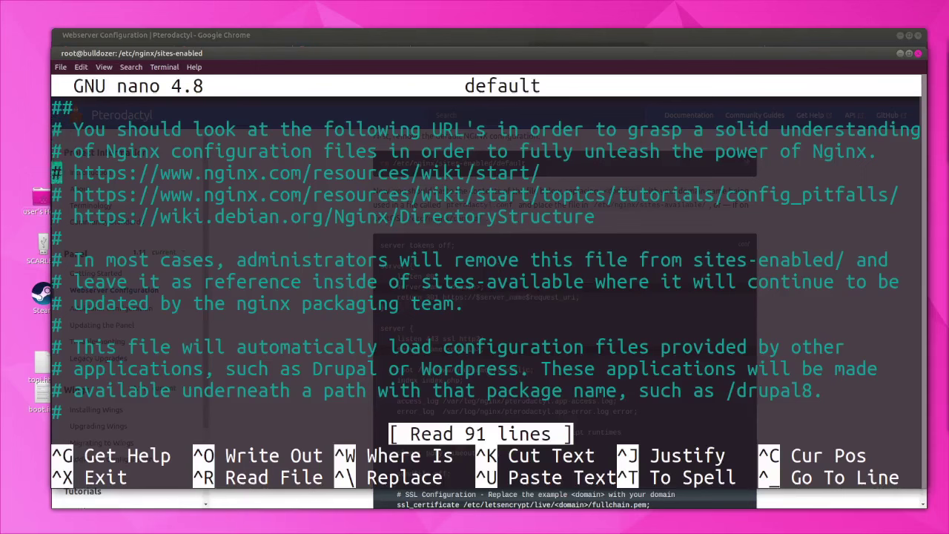
pyautogui.press('Down')
pyautogui.press('Down')
pyautogui.press('Down')
pyautogui.press('Down')
pyautogui.press('Down')
pyautogui.press('Down')
pyautogui.press('Down')
pyautogui.press('Down')
pyautogui.press('Down')
pyautogui.press('Down')
pyautogui.press('Down')
pyautogui.hotkey('alt', 'Tab')
pyautogui.scroll(-15, 416, 234)
pyautogui.moveTo(420, 251); pyautogui.dragTo(382, 278)
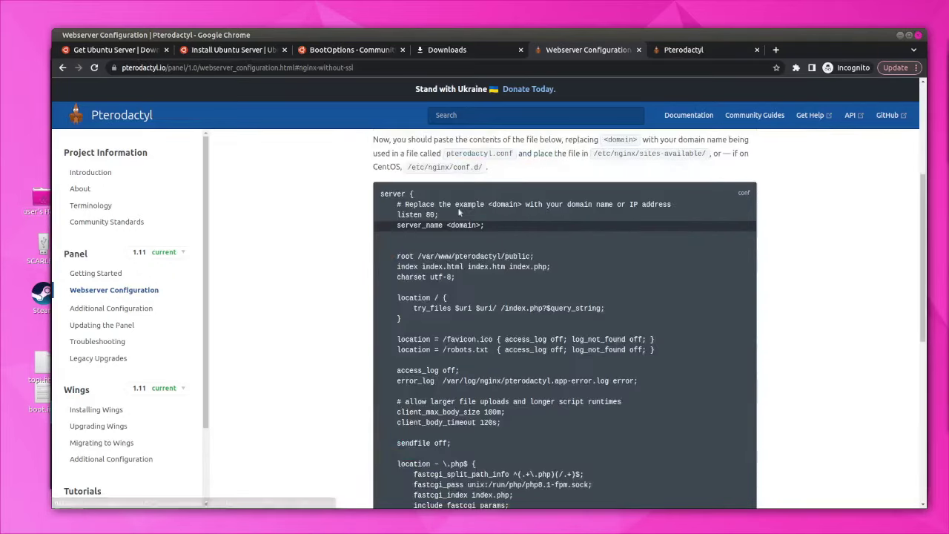
pyautogui.scroll(3, 489, 222)
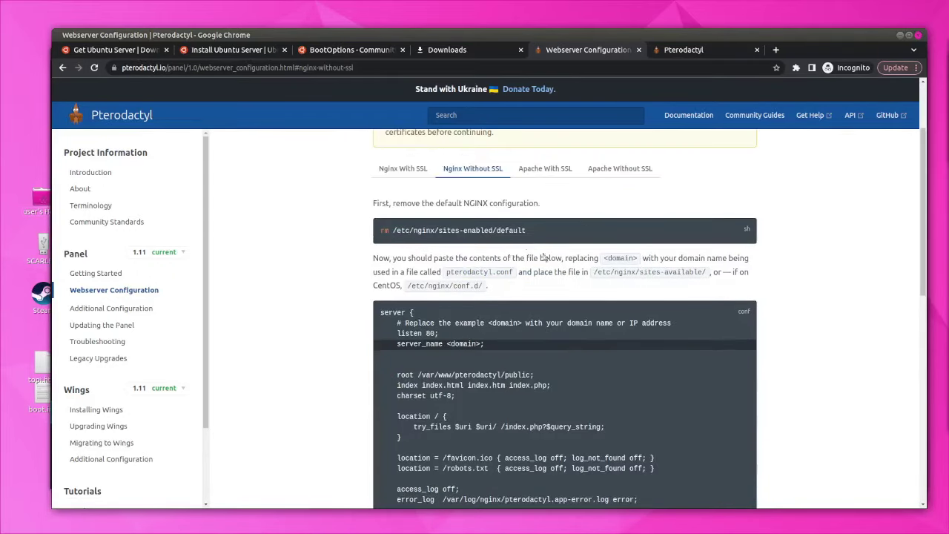
pyautogui.scroll(3, 543, 257)
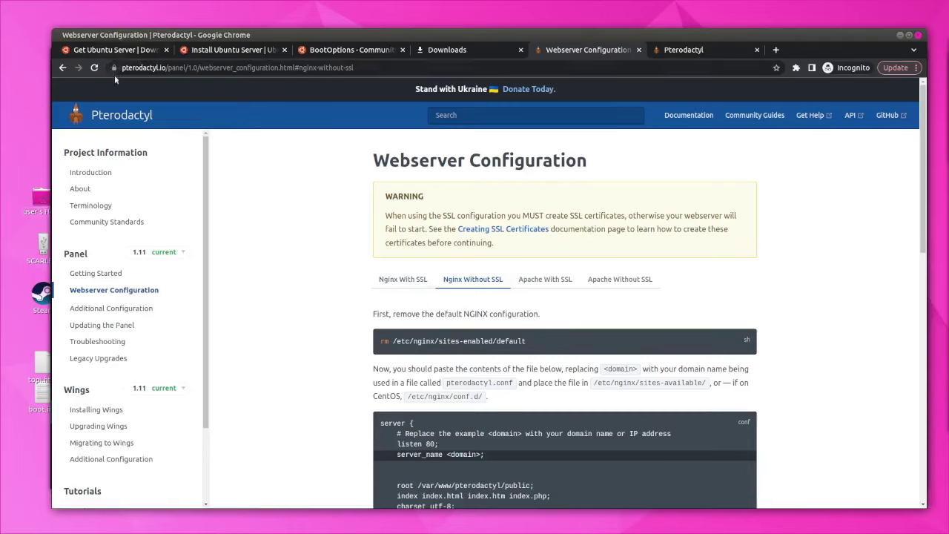
pyautogui.click(114, 68)
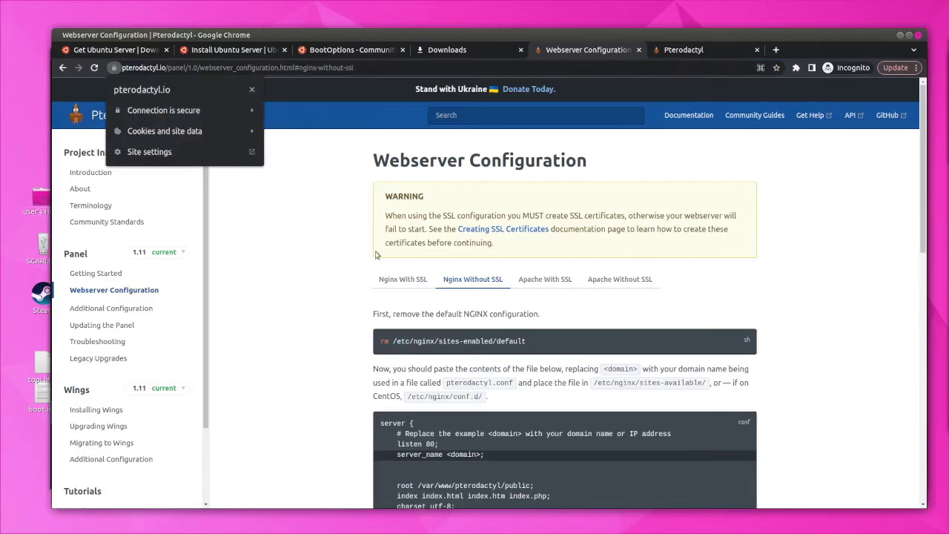
pyautogui.hotkey('ctrl', 'l')
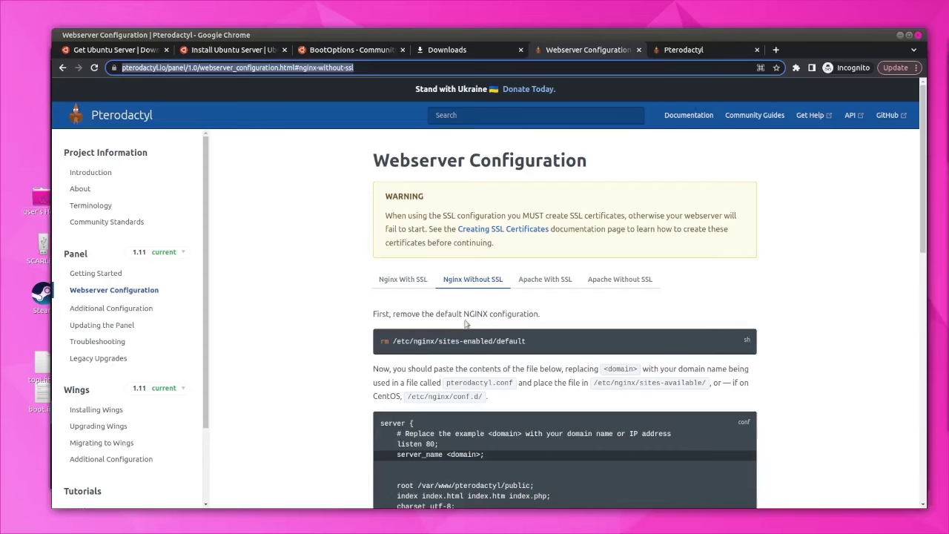
pyautogui.scroll(-3, 522, 320)
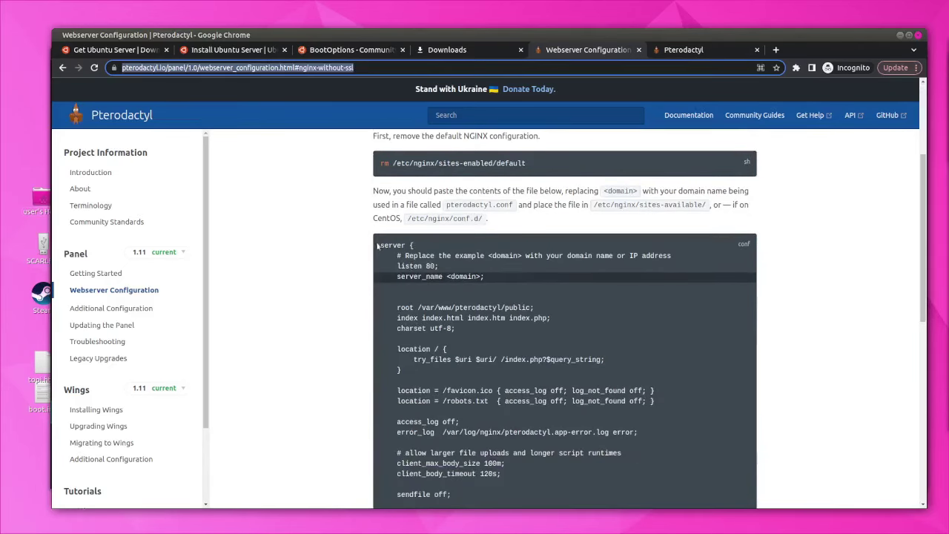
pyautogui.moveTo(380, 256); pyautogui.dragTo(447, 181)
pyautogui.click(393, 312)
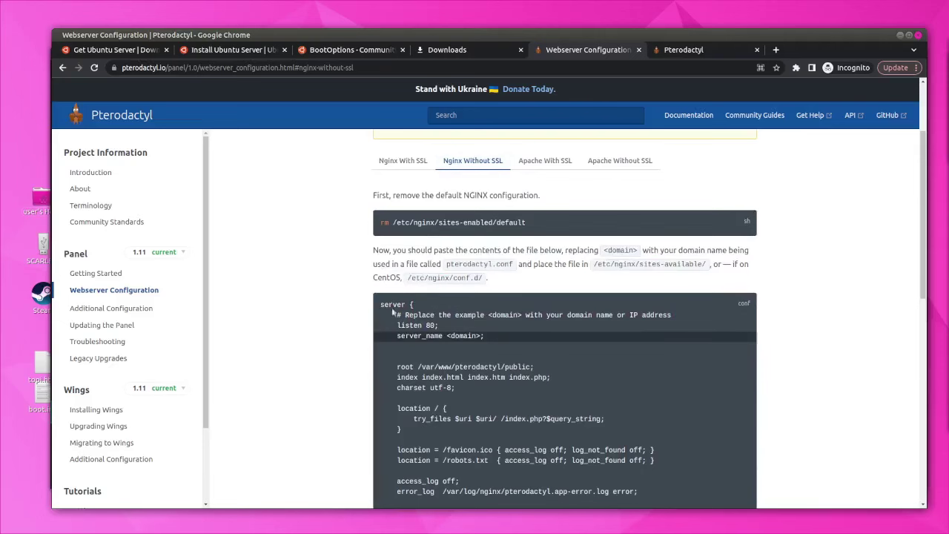
pyautogui.moveTo(380, 303); pyautogui.dragTo(525, 416)
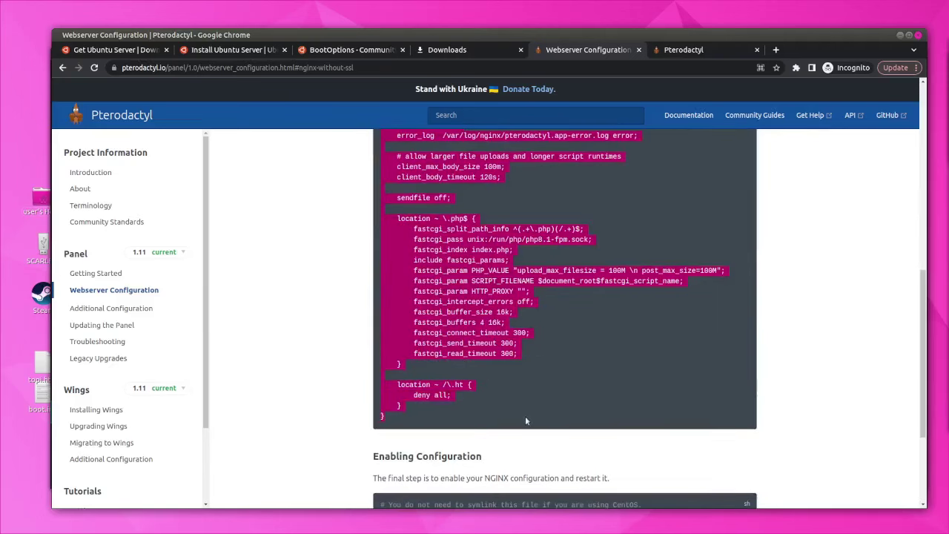
# - Replace the default file's contents with the pasted nginx server config
pyautogui.hotkey('alt', 'Tab')
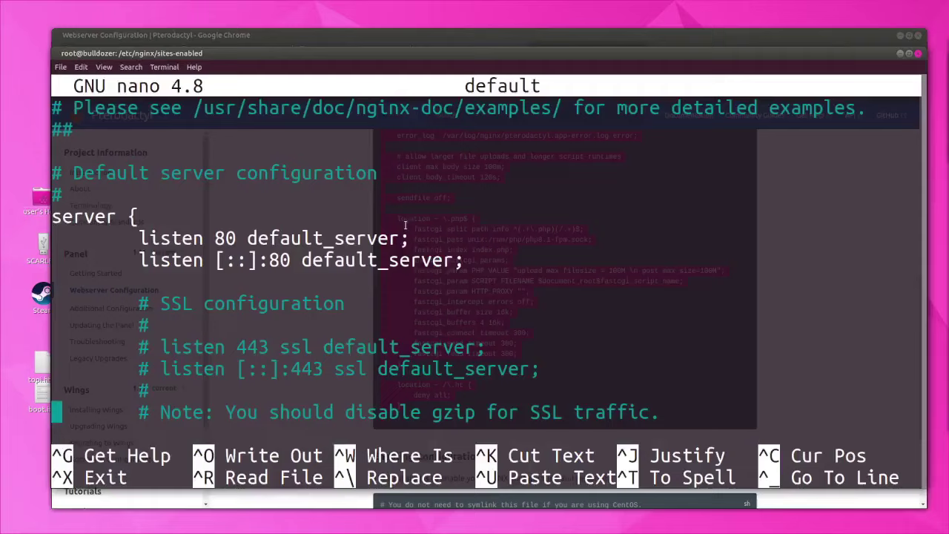
pyautogui.press('Up')
pyautogui.press('Up')
pyautogui.press('Up')
pyautogui.press('Up')
pyautogui.press('Up')
pyautogui.press('Up')
pyautogui.press('Up')
pyautogui.press('Up')
pyautogui.press('Up')
pyautogui.press('Up')
pyautogui.press('Up')
pyautogui.press('Up')
pyautogui.press('Up')
pyautogui.press('Up')
pyautogui.press('Up')
pyautogui.press('Up')
pyautogui.press('Up')
pyautogui.press('Up')
pyautogui.press('Up')
pyautogui.press('Up')
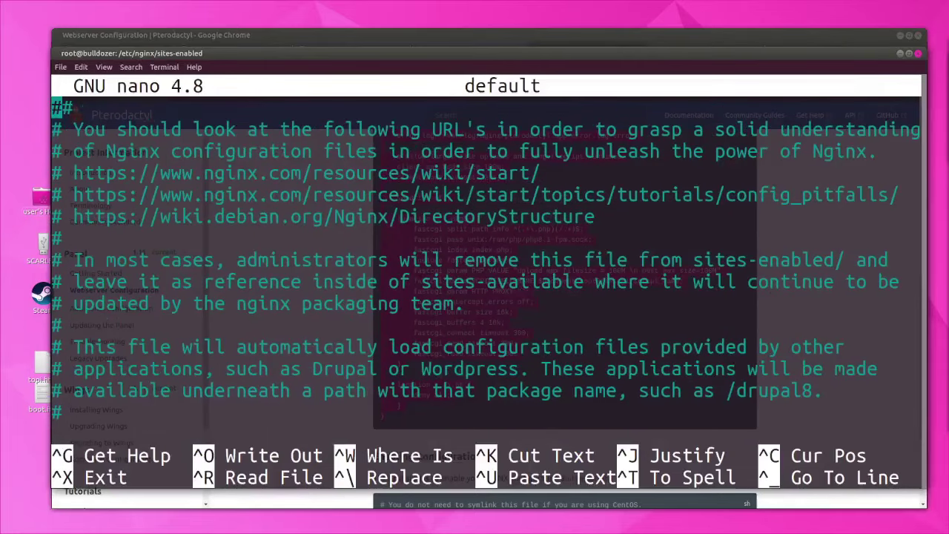
pyautogui.hotkey('ctrl', 'k')
pyautogui.hotkey('ctrl', 'k')
pyautogui.hotkey('ctrl', 'k')
pyautogui.hotkey('ctrl', 'k')
pyautogui.hotkey('ctrl', 'k')
pyautogui.hotkey('ctrl', 'k')
pyautogui.hotkey('ctrl', 'k')
pyautogui.hotkey('ctrl', 'k')
pyautogui.hotkey('ctrl', 'k')
pyautogui.hotkey('ctrl', 'k')
pyautogui.hotkey('ctrl', 'k')
pyautogui.hotkey('ctrl', 'k')
pyautogui.hotkey('ctrl', 'k')
pyautogui.hotkey('ctrl', 'k')
pyautogui.hotkey('ctrl', 'k')
pyautogui.hotkey('ctrl', 'k')
pyautogui.hotkey('ctrl', 'k')
pyautogui.hotkey('ctrl', 'k')
pyautogui.hotkey('ctrl', 'k')
pyautogui.hotkey('ctrl', 'k')
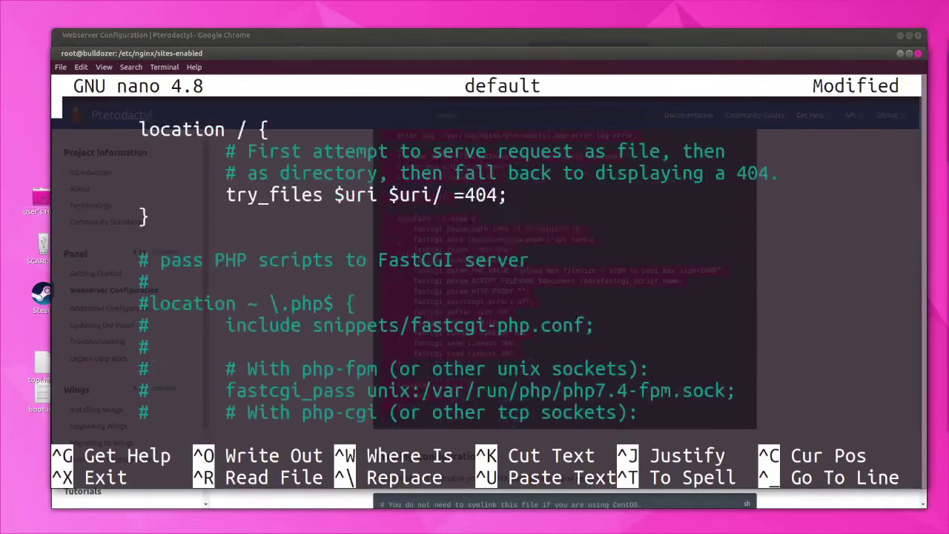
pyautogui.hotkey('ctrl', 'k')
pyautogui.hotkey('ctrl', 'k')
pyautogui.hotkey('ctrl', 'k')
pyautogui.hotkey('ctrl', 'k')
pyautogui.hotkey('ctrl', 'k')
pyautogui.hotkey('ctrl', 'k')
pyautogui.hotkey('ctrl', 'k')
pyautogui.hotkey('ctrl', 'k')
pyautogui.hotkey('ctrl', 'k')
pyautogui.hotkey('ctrl', 'k')
pyautogui.hotkey('ctrl', 'k')
pyautogui.hotkey('ctrl', 'k')
pyautogui.hotkey('ctrl', 'k')
pyautogui.hotkey('ctrl', 'k')
pyautogui.hotkey('ctrl', 'k')
pyautogui.hotkey('ctrl', 'k')
pyautogui.hotkey('ctrl', 'k')
pyautogui.hotkey('ctrl', 'k')
pyautogui.hotkey('ctrl', 'k')
pyautogui.hotkey('ctrl', 'k')
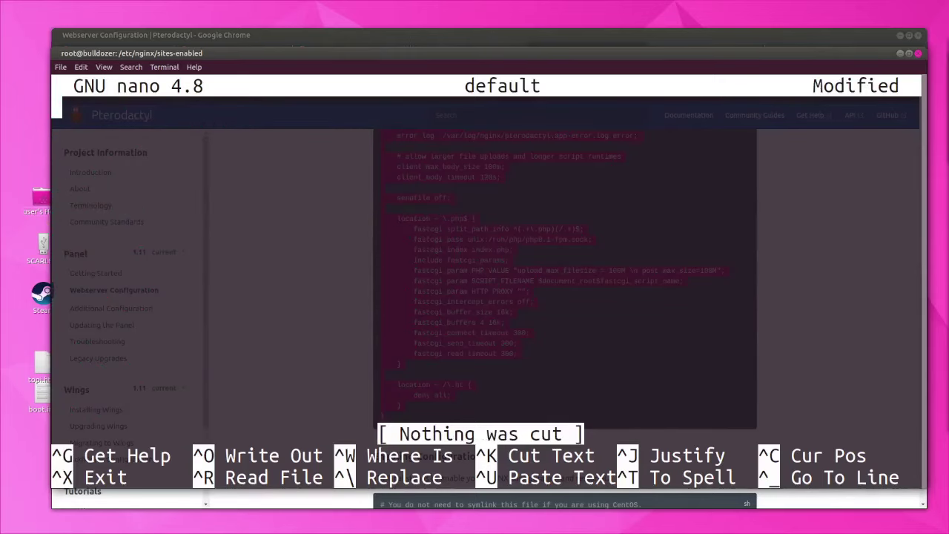
pyautogui.rightClick(307, 139)
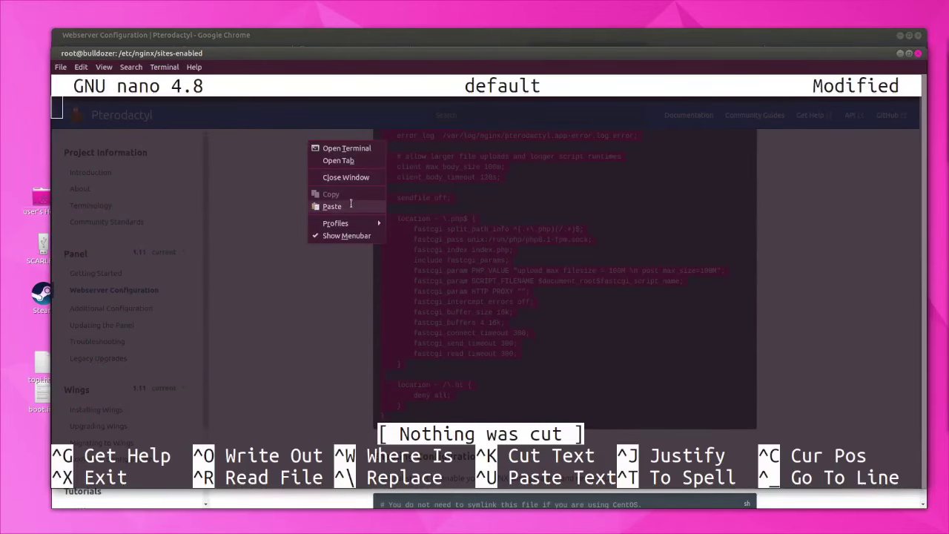
pyautogui.click(350, 206)
# - Comment out the server_name line by adding # at its start
pyautogui.press('Up')
pyautogui.press('Up')
pyautogui.press('Up')
pyautogui.press('Up')
pyautogui.press('Up')
pyautogui.press('Up')
pyautogui.press('Up')
pyautogui.press('Up')
pyautogui.press('Up')
pyautogui.press('Up')
pyautogui.press('Up')
pyautogui.press('Up')
pyautogui.press('Up')
pyautogui.press('Up')
pyautogui.press('Up')
pyautogui.press('Up')
pyautogui.press('Up')
pyautogui.press('Up')
pyautogui.press('Up')
pyautogui.press('Up')
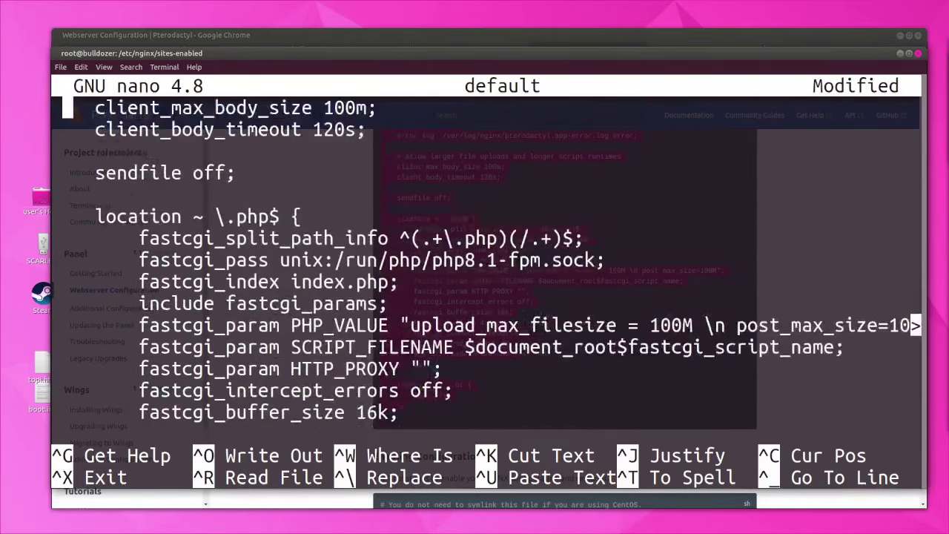
pyautogui.press('Up')
pyautogui.press('Up')
pyautogui.press('Up')
pyautogui.press('Up')
pyautogui.press('Up')
pyautogui.press('Up')
pyautogui.press('Down')
pyautogui.press('Down')
pyautogui.press('Down')
pyautogui.press('Down')
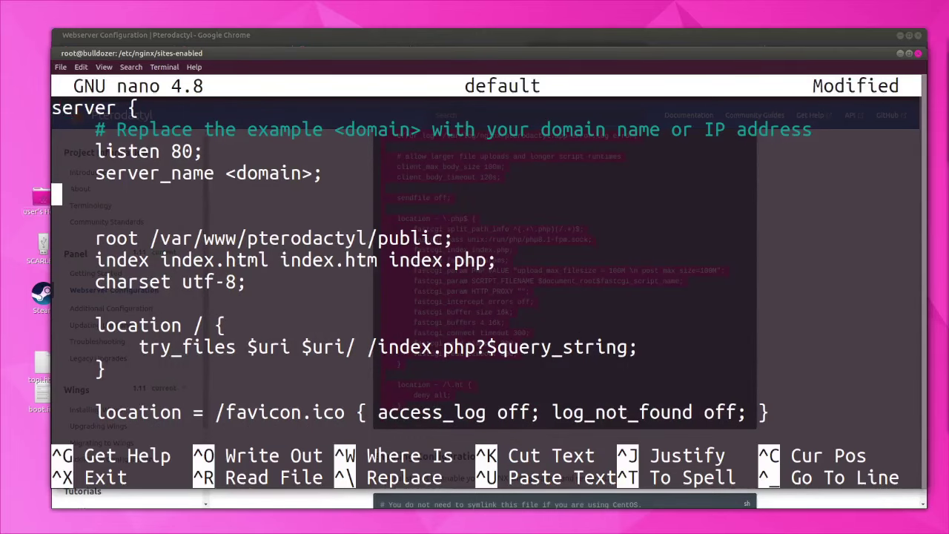
pyautogui.press('Up')
pyautogui.press('Right')
pyautogui.write('#')
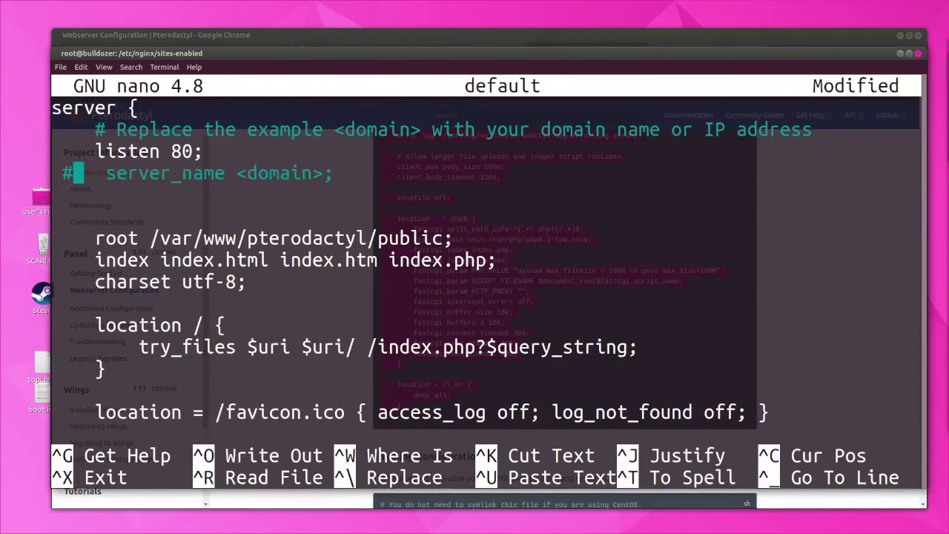
# - Review the PHP location block's fastcgi settings, then save the file and exit nano
pyautogui.press('Down')
pyautogui.press('Down')
pyautogui.press('Down')
pyautogui.press('Down')
pyautogui.press('Down')
pyautogui.press('Down')
pyautogui.press('Down')
pyautogui.press('Down')
pyautogui.press('Down')
pyautogui.press('Down')
pyautogui.press('Down')
pyautogui.press('Down')
pyautogui.press('Down')
pyautogui.press('Down')
pyautogui.press('Down')
pyautogui.press('Down')
pyautogui.press('Down')
pyautogui.press('Down')
pyautogui.press('Down')
pyautogui.press('Down')
pyautogui.press('Down')
pyautogui.press('Down')
pyautogui.press('Down')
pyautogui.press('Down')
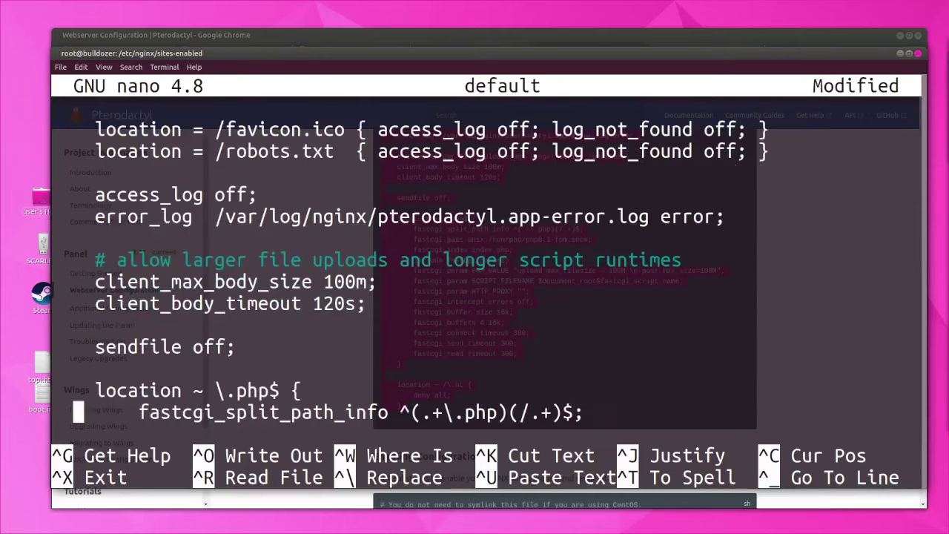
pyautogui.press('Down')
pyautogui.press('Down')
pyautogui.press('Down')
pyautogui.press('Down')
pyautogui.press('Down')
pyautogui.press('Down')
pyautogui.press('Down')
pyautogui.press('Down')
pyautogui.press('Down')
pyautogui.press('Down')
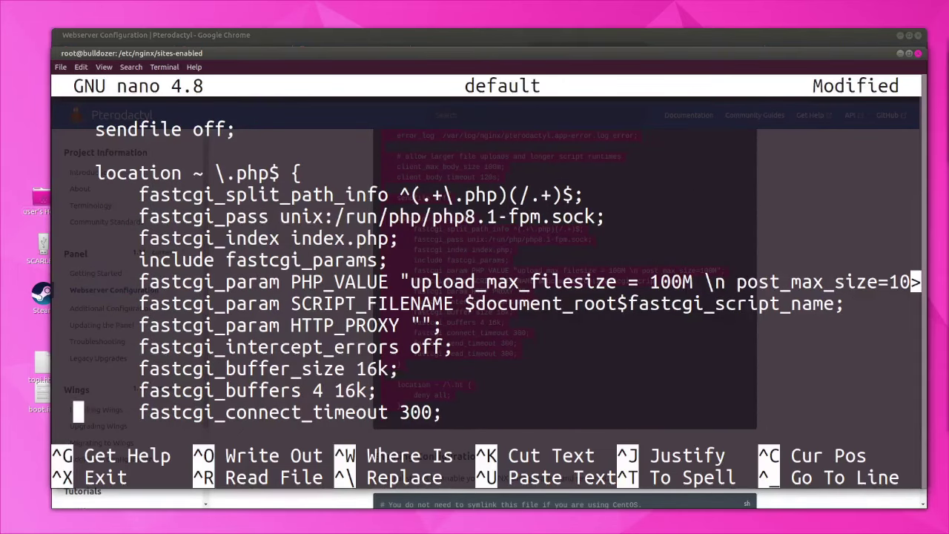
pyautogui.press('Down')
pyautogui.press('Down')
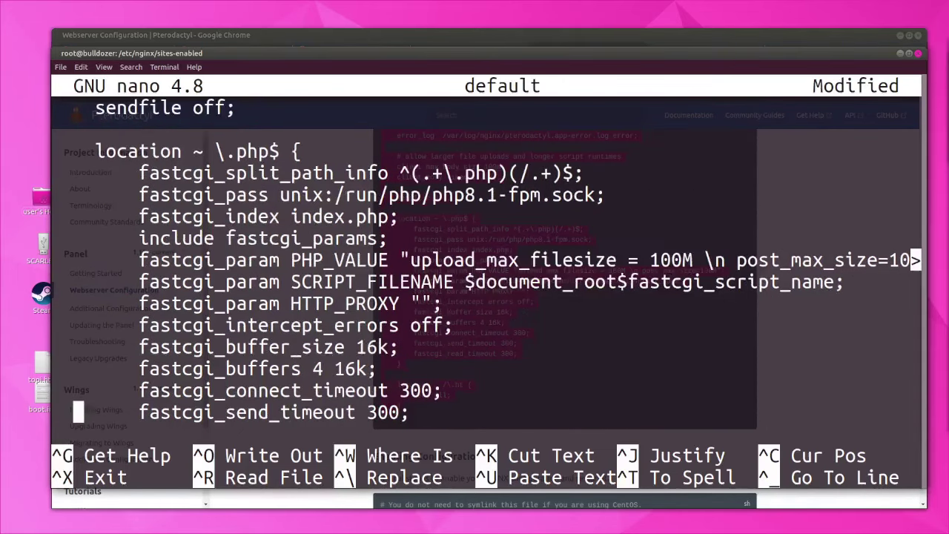
pyautogui.press('Down')
pyautogui.press('Down')
pyautogui.press('Down')
pyautogui.press('Up')
pyautogui.press('Up')
pyautogui.press('Up')
pyautogui.press('Up')
pyautogui.press('Up')
pyautogui.press('Up')
pyautogui.press('Up')
pyautogui.press('Up')
pyautogui.press('Up')
pyautogui.press('Up')
pyautogui.press('Up')
pyautogui.press('Up')
pyautogui.press('Up')
pyautogui.press('Up')
pyautogui.press('Up')
pyautogui.press('Up')
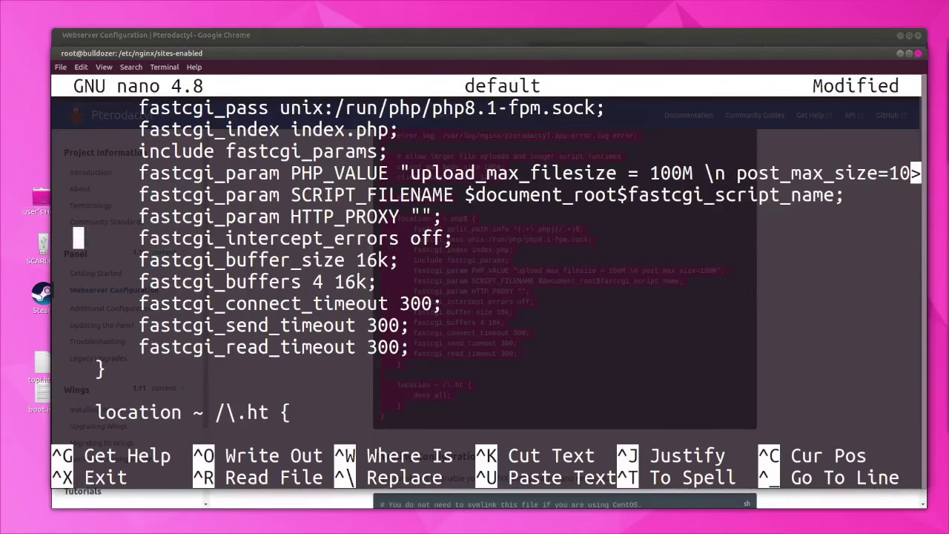
pyautogui.hotkey('ctrl', 'x')
pyautogui.press('y')
pyautogui.press('Return')
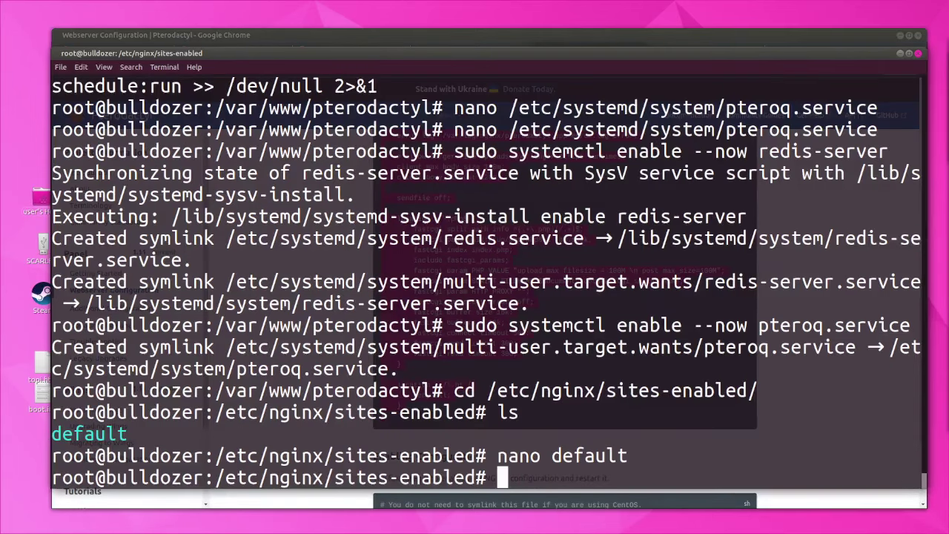
# - Run php8.1 to confirm PHP 8.1 is installed
pyautogui.write('php8.1')
pyautogui.press('Return')
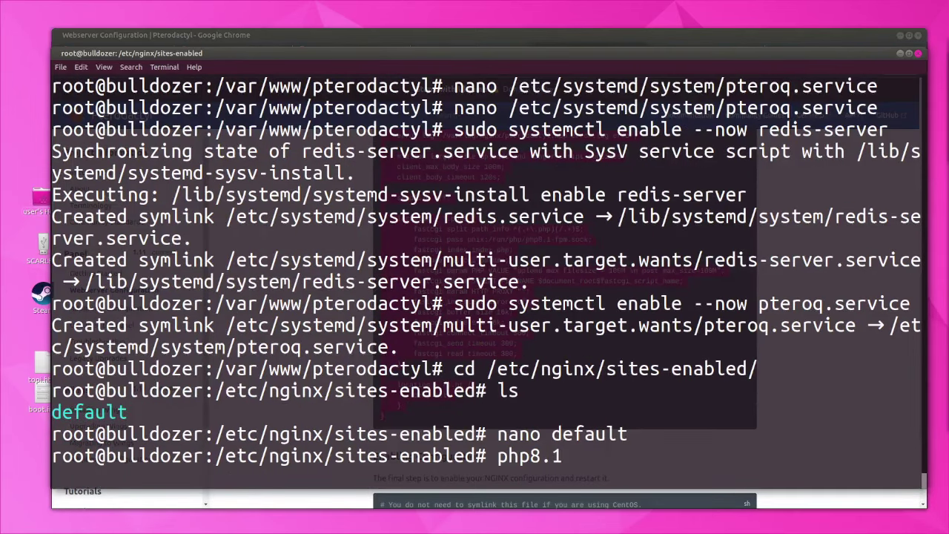
pyautogui.write('sf')
pyautogui.press('BackSpace')
pyautogui.press('BackSpace')
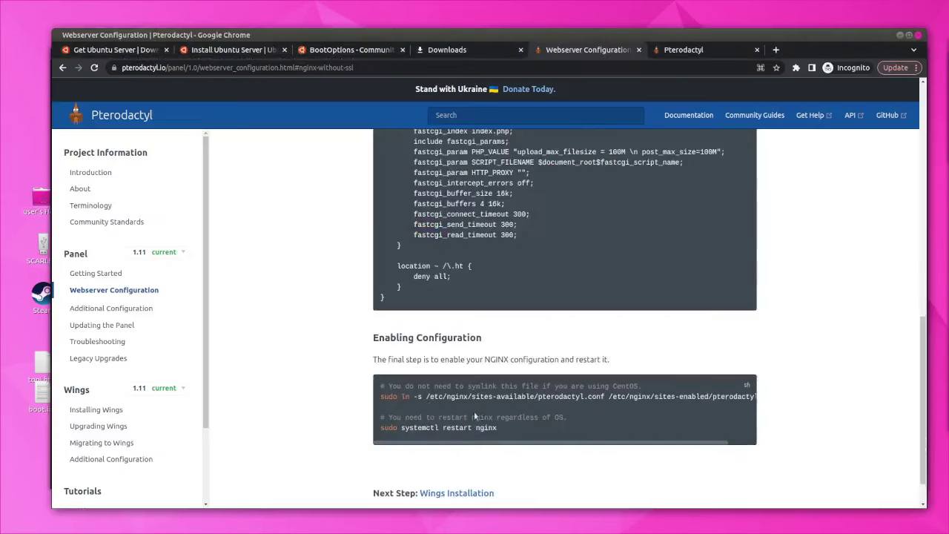
# - Copy 'sudo systemctl restart nginx' from the docs and run it in the terminal
pyautogui.moveTo(381, 385); pyautogui.dragTo(385, 399)
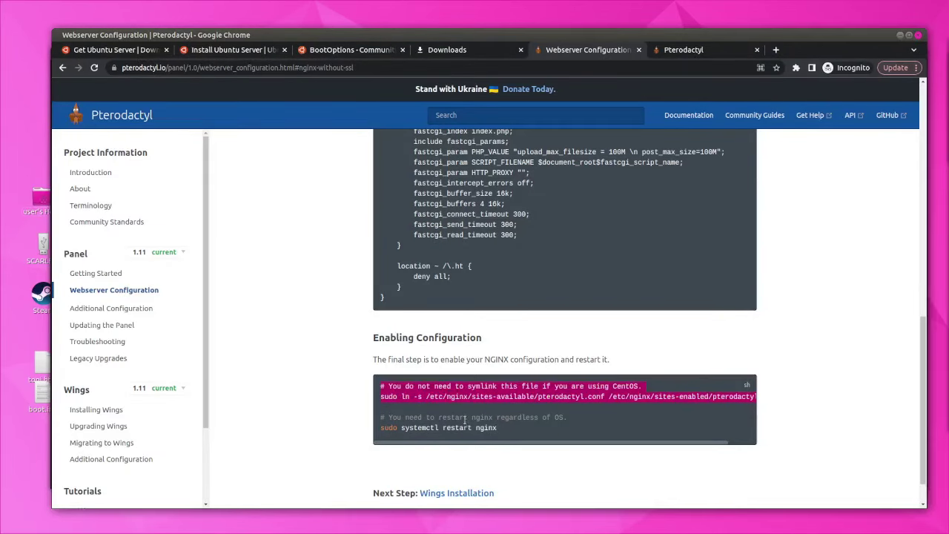
pyautogui.moveTo(512, 435); pyautogui.dragTo(382, 428)
pyautogui.hotkey('alt', 'Tab')
pyautogui.rightClick(575, 227)
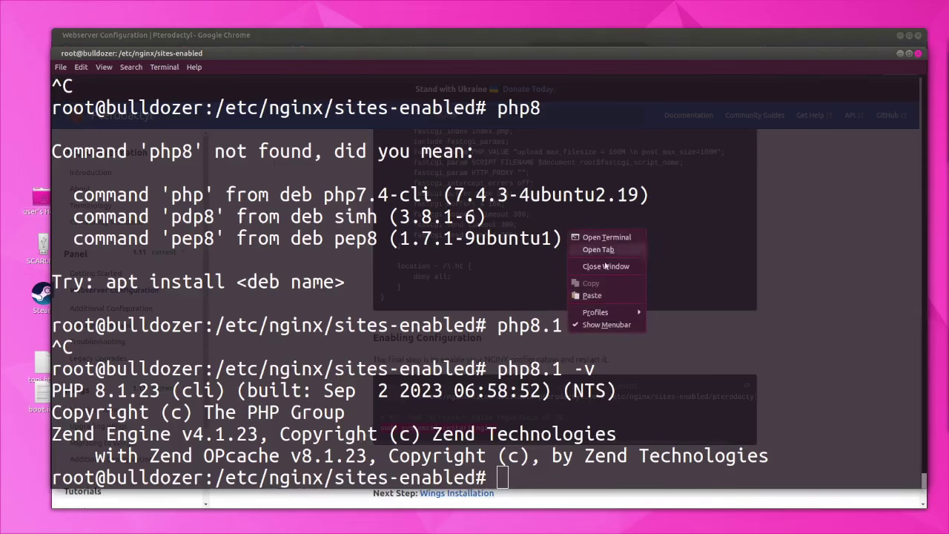
pyautogui.click(593, 249)
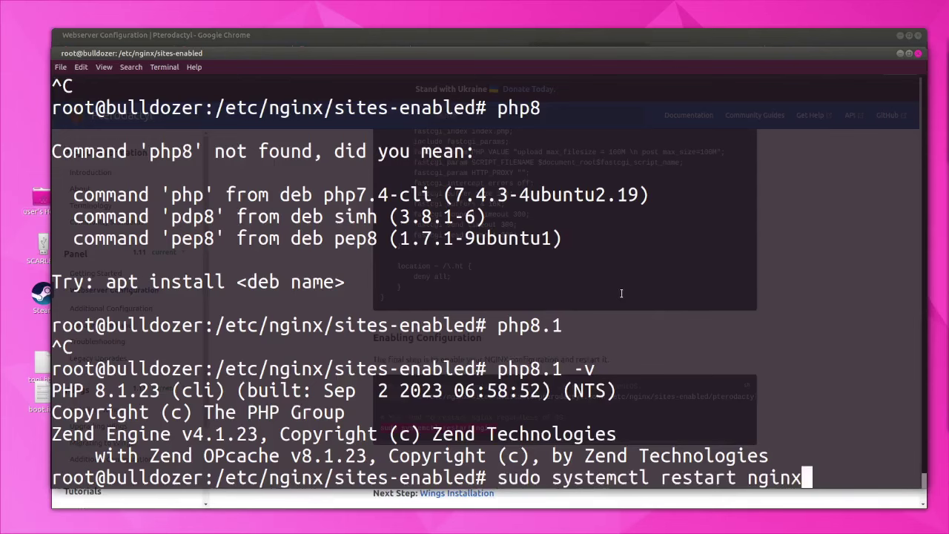
pyautogui.press('Return')
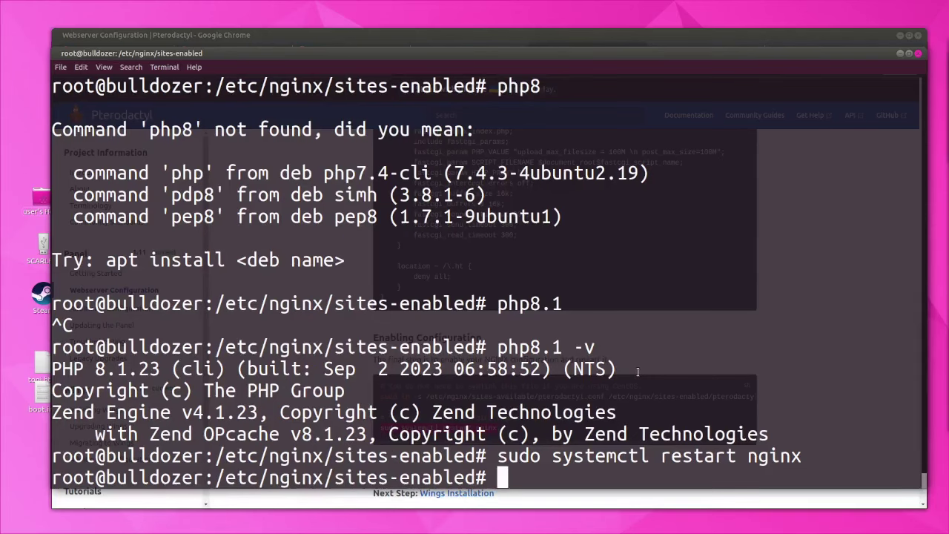
pyautogui.click(584, 510)
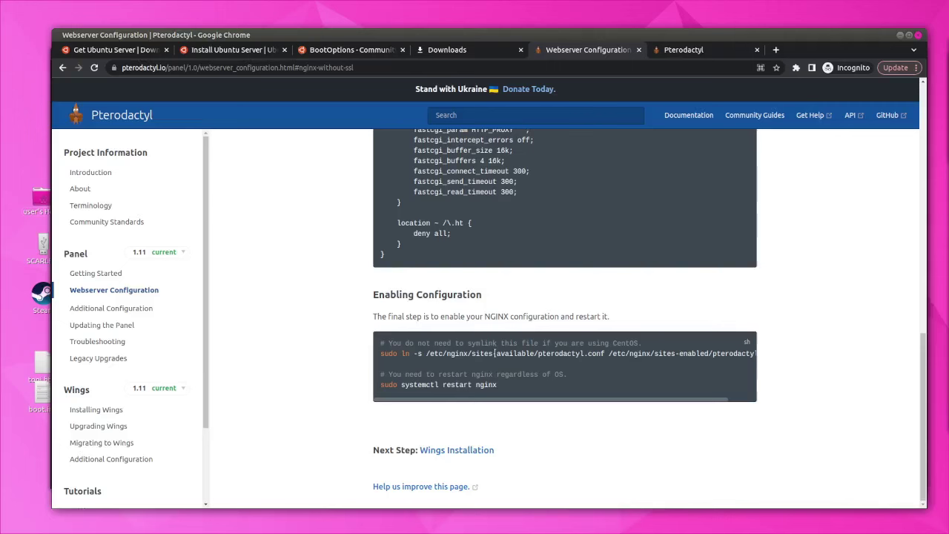
# - Open the Installing Wings guide in the Pterodactyl docs
pyautogui.click(463, 451)
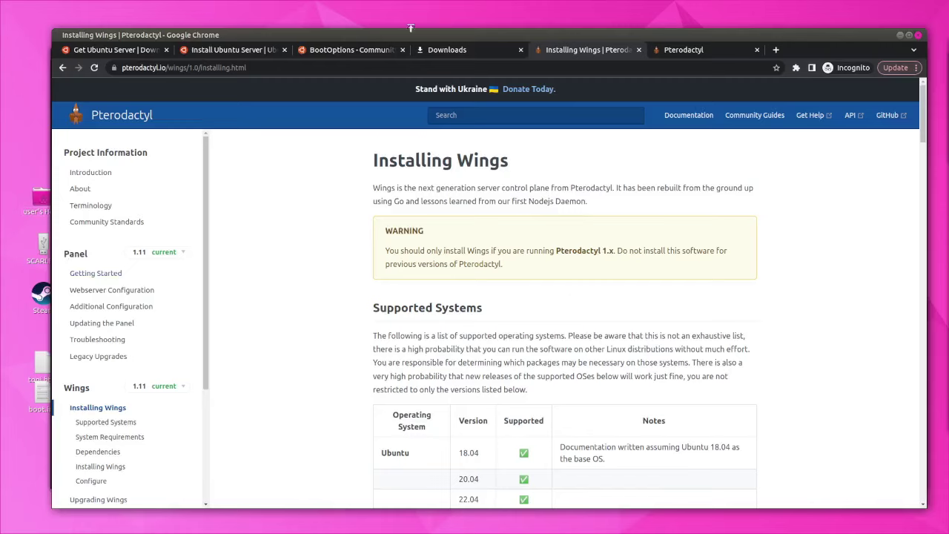
pyautogui.moveTo(457, 164); pyautogui.dragTo(494, 164)
pyautogui.moveTo(373, 189); pyautogui.dragTo(539, 189)
pyautogui.doubleClick(482, 160)
pyautogui.click(547, 250)
pyautogui.scroll(-2, 509, 201)
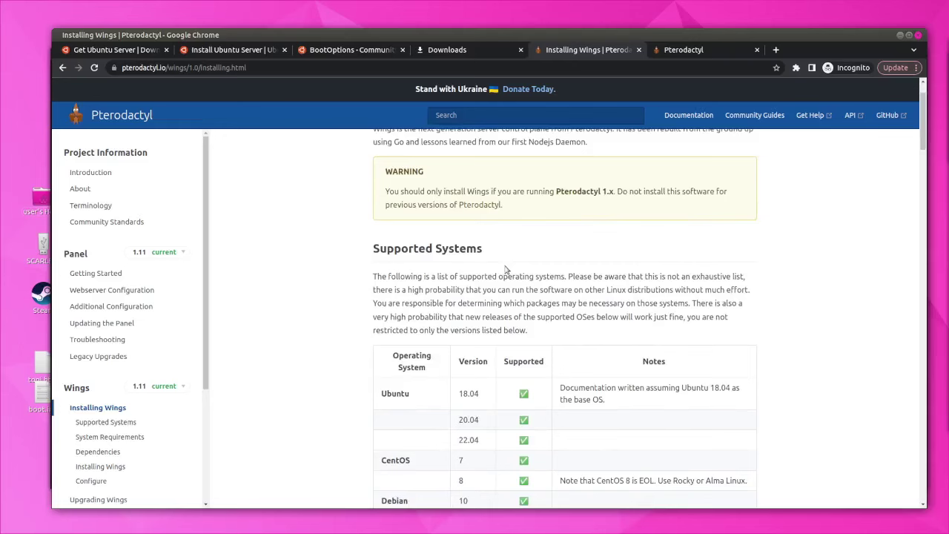
pyautogui.scroll(2, 505, 269)
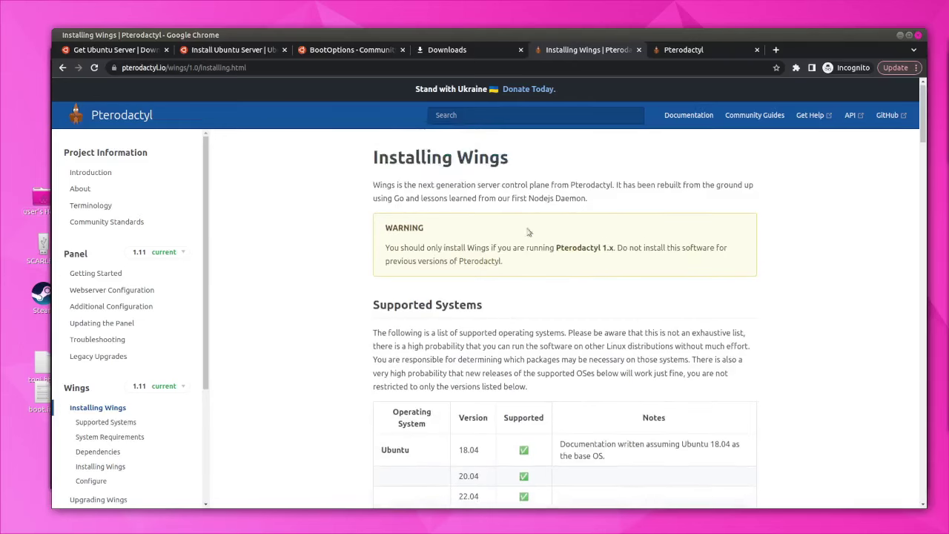
pyautogui.doubleClick(461, 162)
pyautogui.click(536, 184)
pyautogui.scroll(-10, 534, 297)
pyautogui.scroll(3, 533, 296)
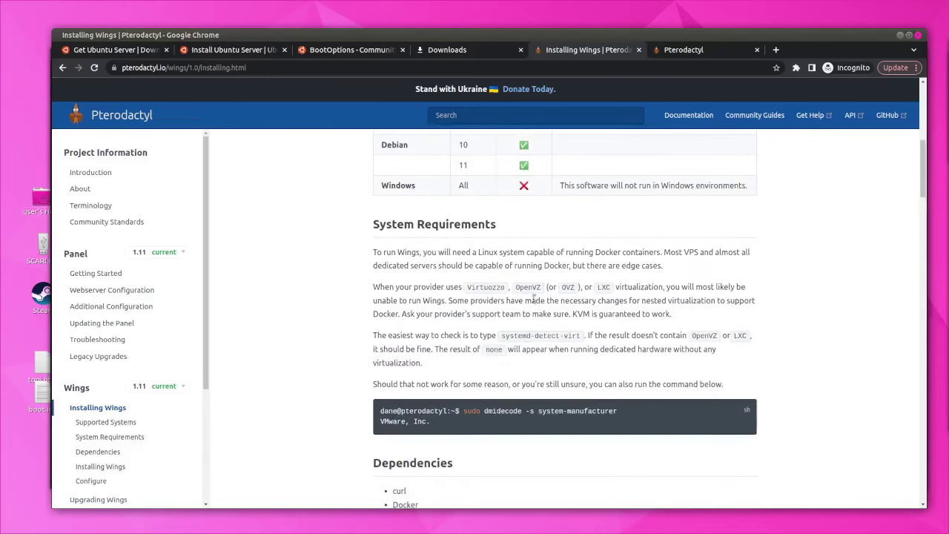
pyautogui.scroll(-2, 533, 297)
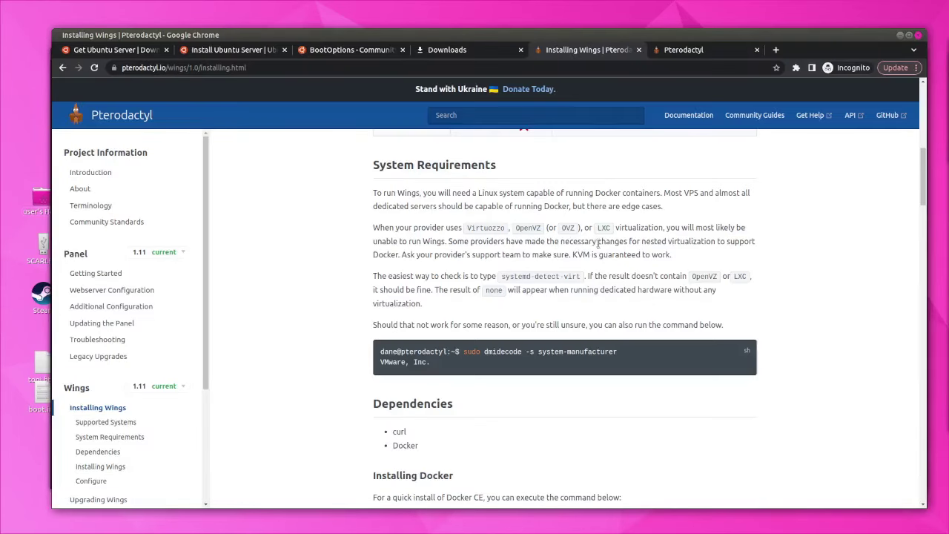
pyautogui.scroll(-4, 598, 245)
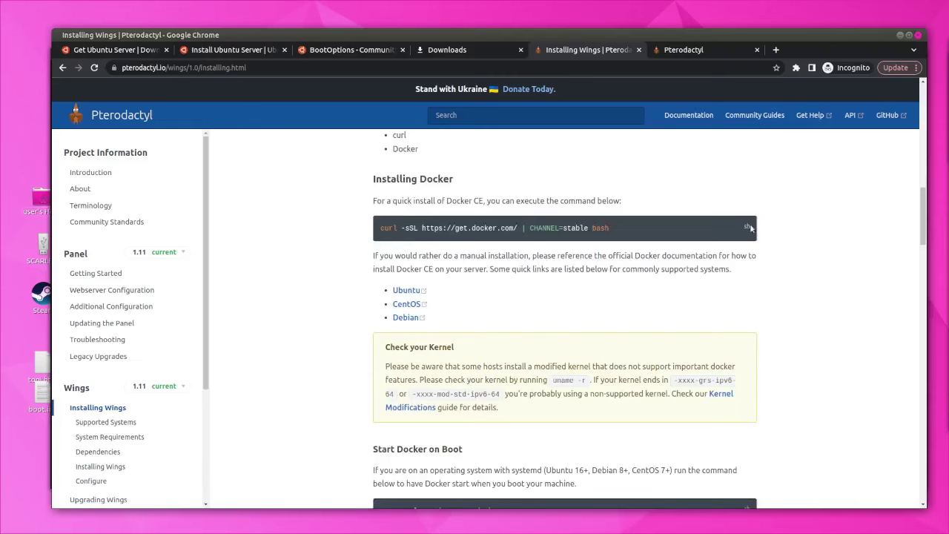
pyautogui.moveTo(688, 229); pyautogui.dragTo(363, 230)
pyautogui.hotkey('alt', 'Tab')
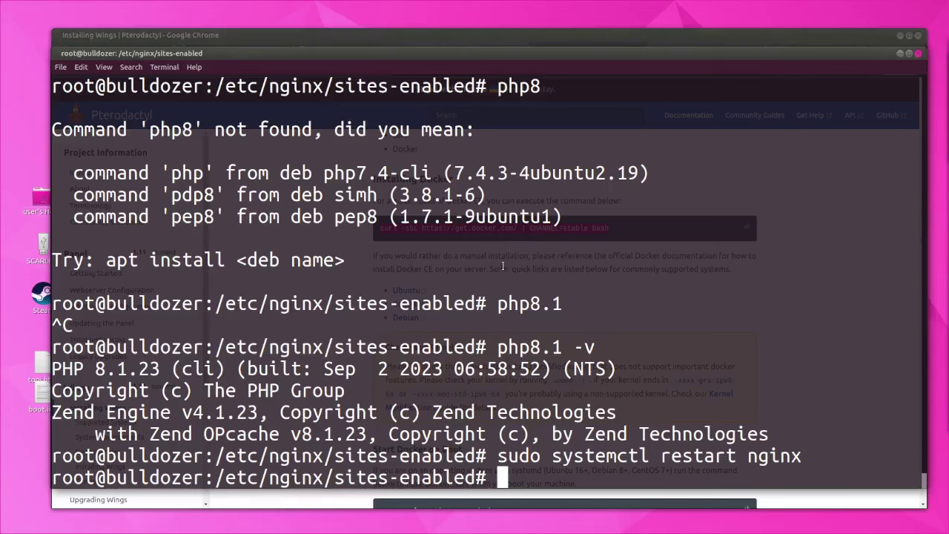
# - Run the get.docker.com install script, checking the Start Docker on Boot docs meanwhile
pyautogui.rightClick(501, 263)
pyautogui.click(547, 329)
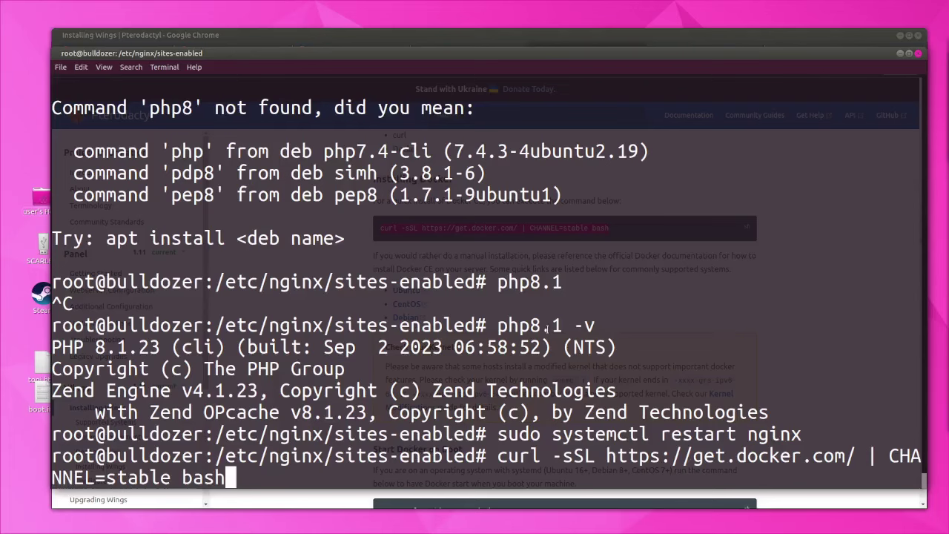
pyautogui.press('Return')
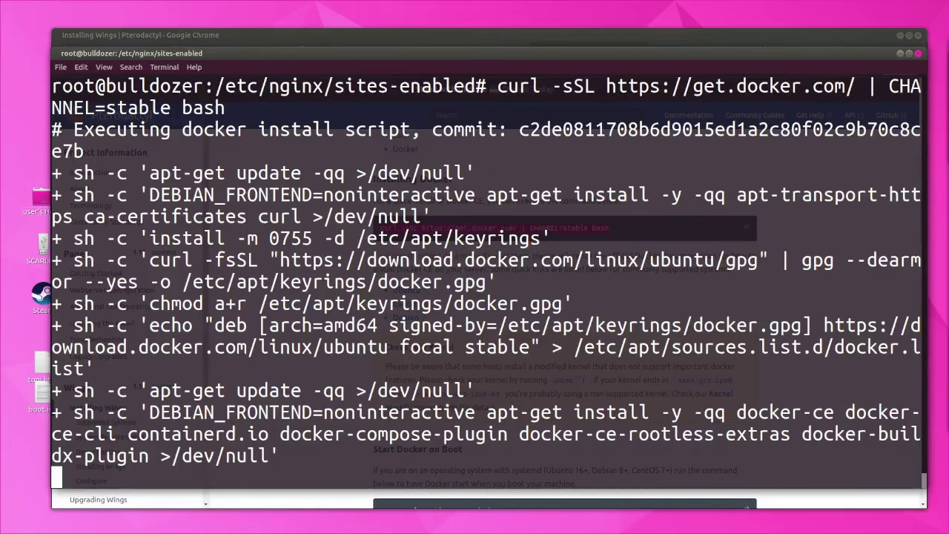
pyautogui.hotkey('alt', 'Tab')
pyautogui.scroll(-3, 519, 260)
pyautogui.scroll(-1, 523, 311)
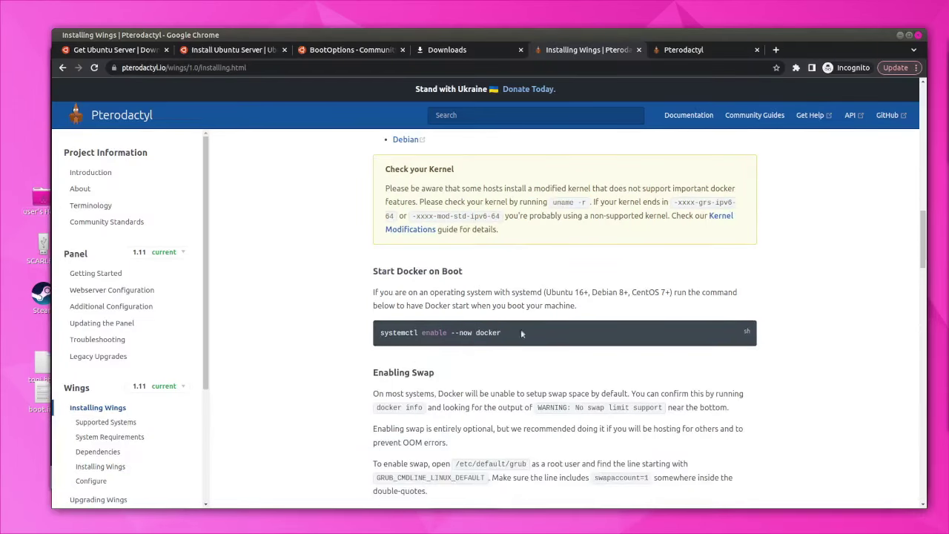
pyautogui.hotkey('alt', 'Tab')
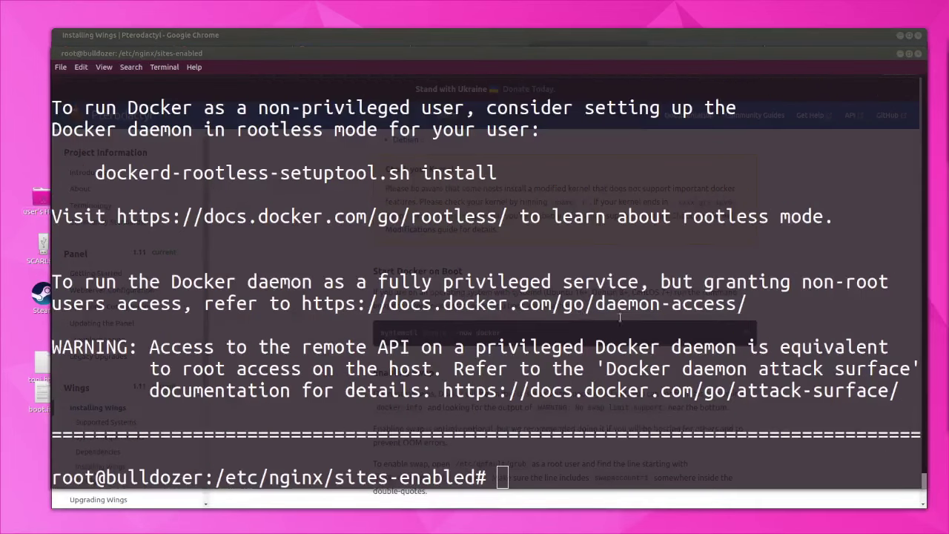
pyautogui.click(651, 500)
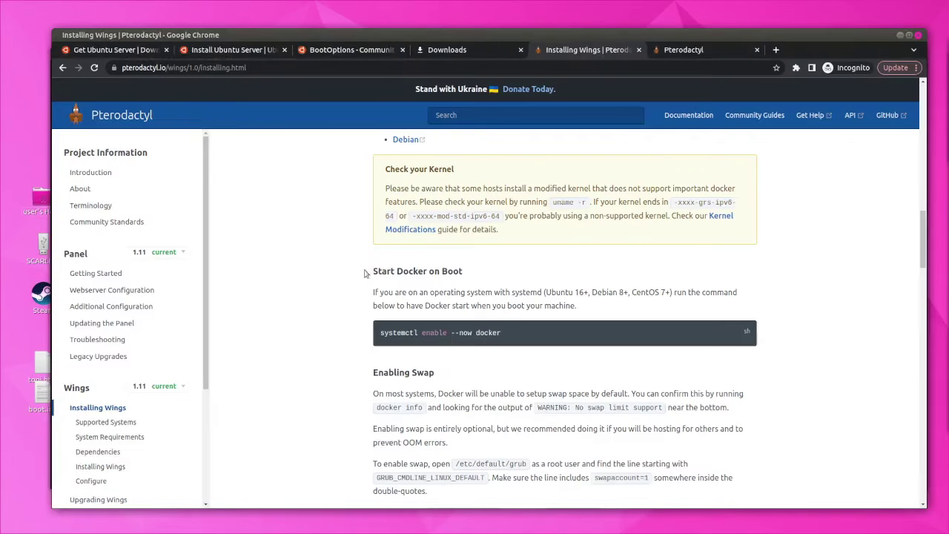
pyautogui.moveTo(507, 337); pyautogui.dragTo(375, 333)
pyautogui.hotkey('ctrl', 'c')
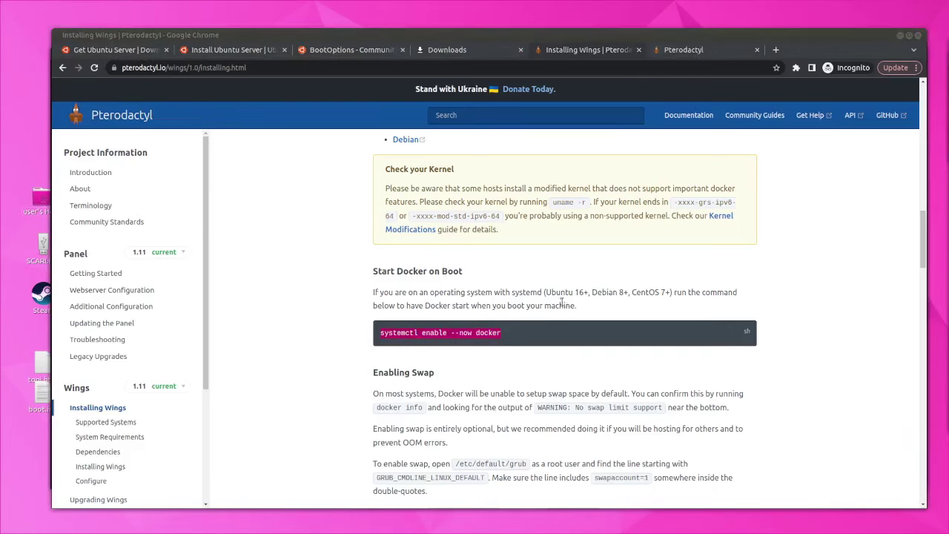
pyautogui.hotkey('alt', 'Tab')
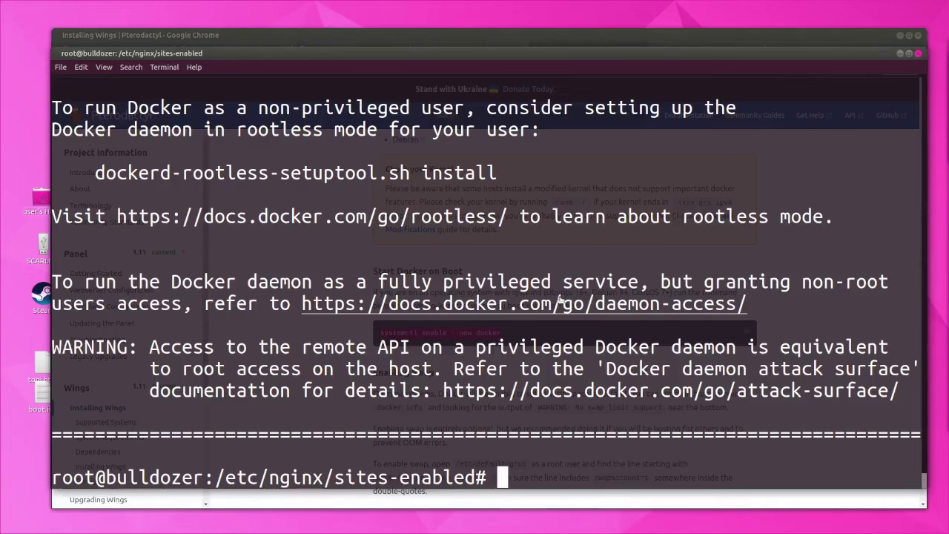
pyautogui.rightClick(564, 302)
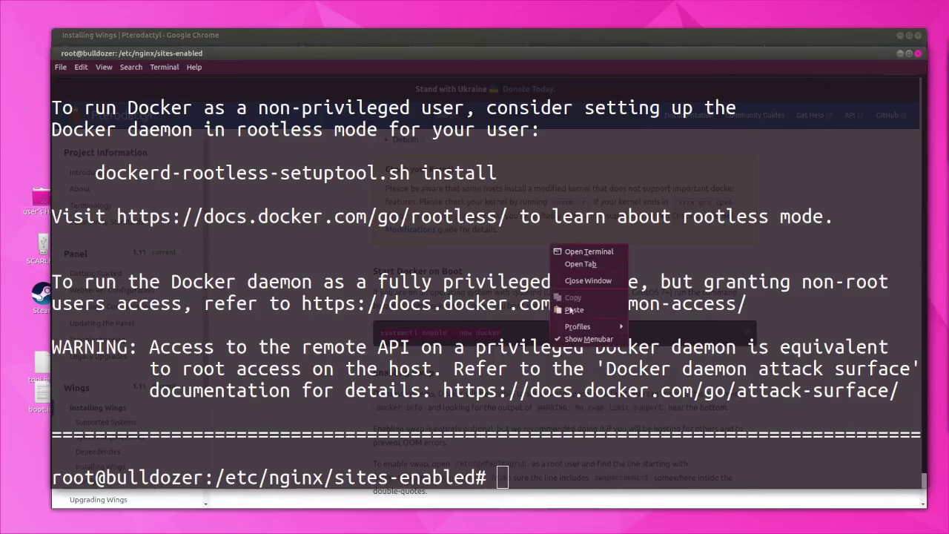
pyautogui.click(574, 309)
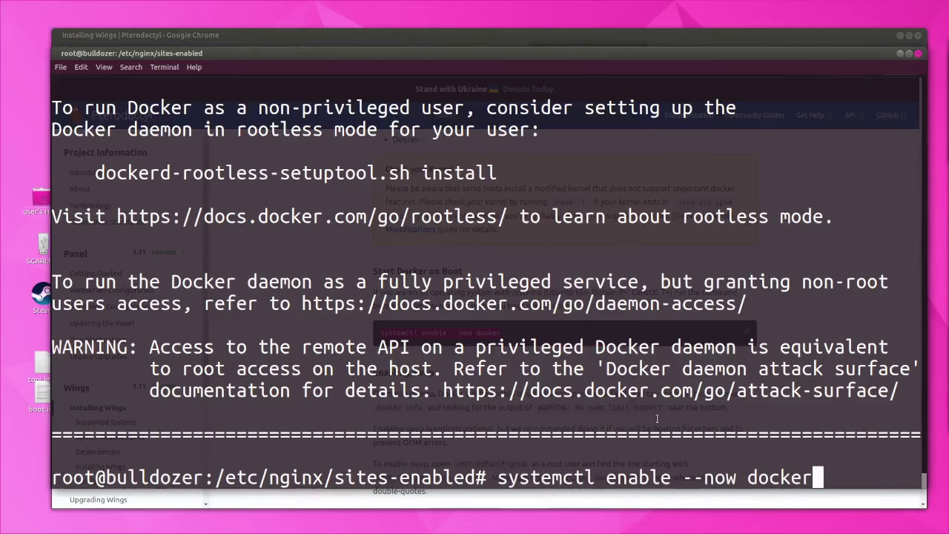
pyautogui.press('Return')
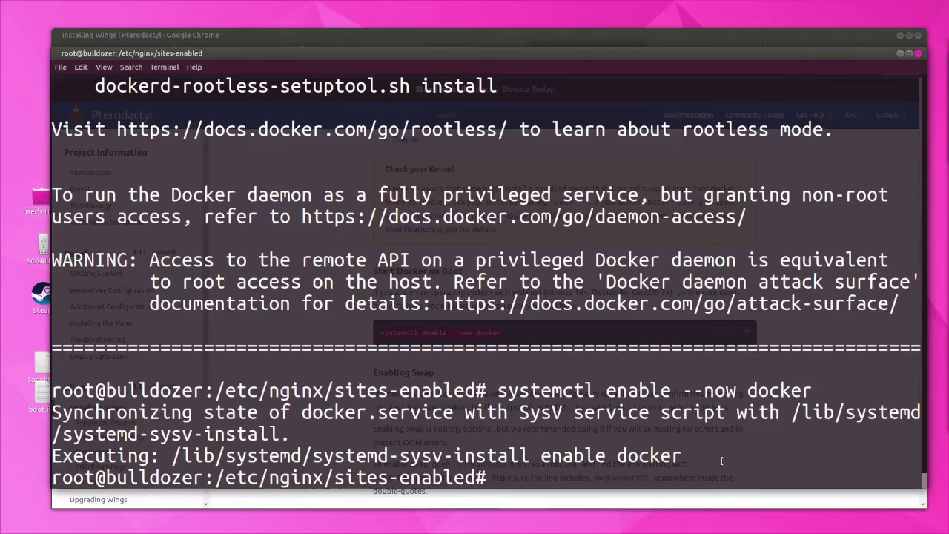
pyautogui.moveTo(722, 460); pyautogui.dragTo(688, 454)
pyautogui.click(696, 459)
# - Scroll the Wings guide down to the Enabling Swap section
pyautogui.click(729, 506)
pyautogui.scroll(-3, 479, 276)
pyautogui.scroll(-1, 478, 276)
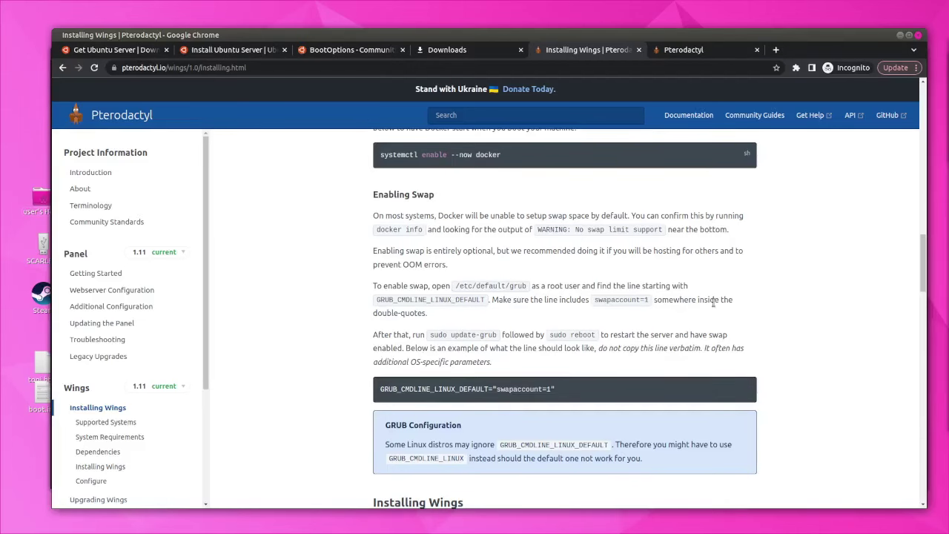
pyautogui.scroll(-1, 446, 193)
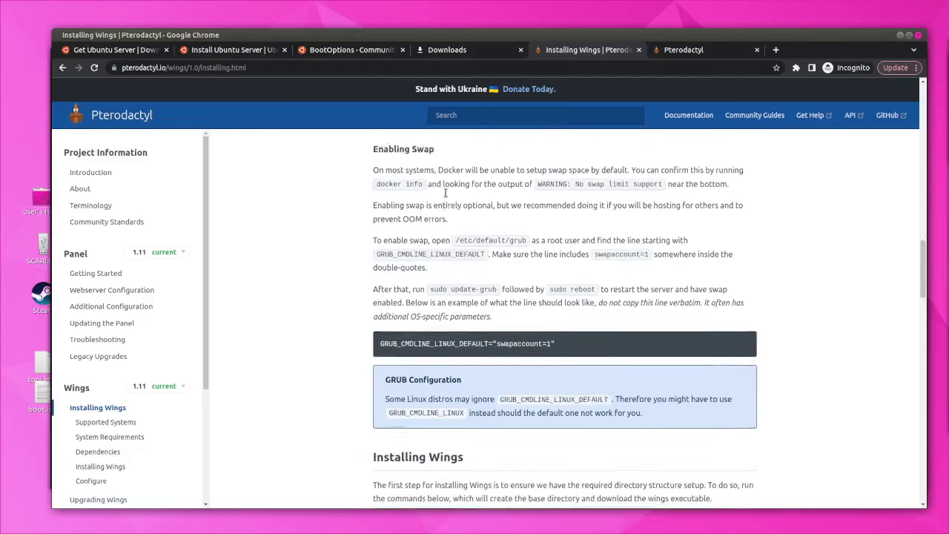
pyautogui.scroll(-1, 481, 236)
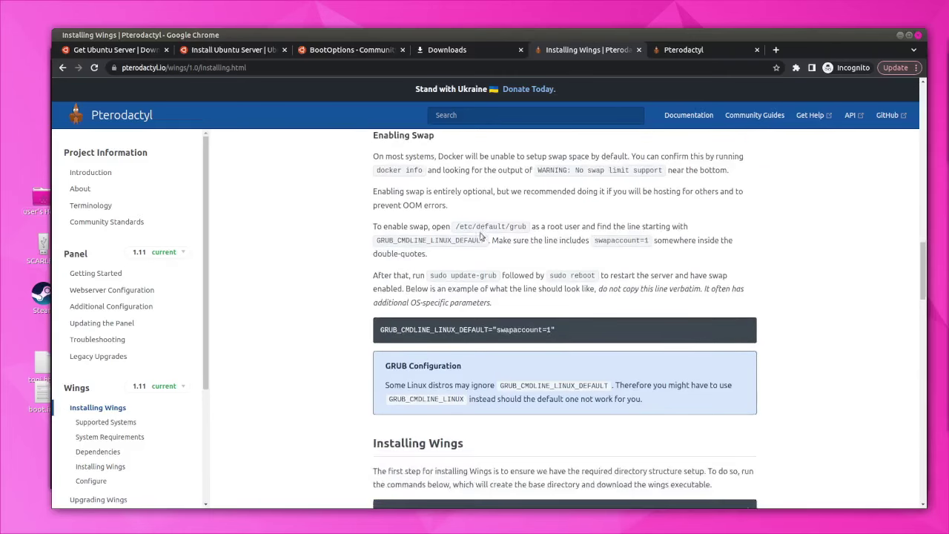
pyautogui.scroll(-4, 452, 235)
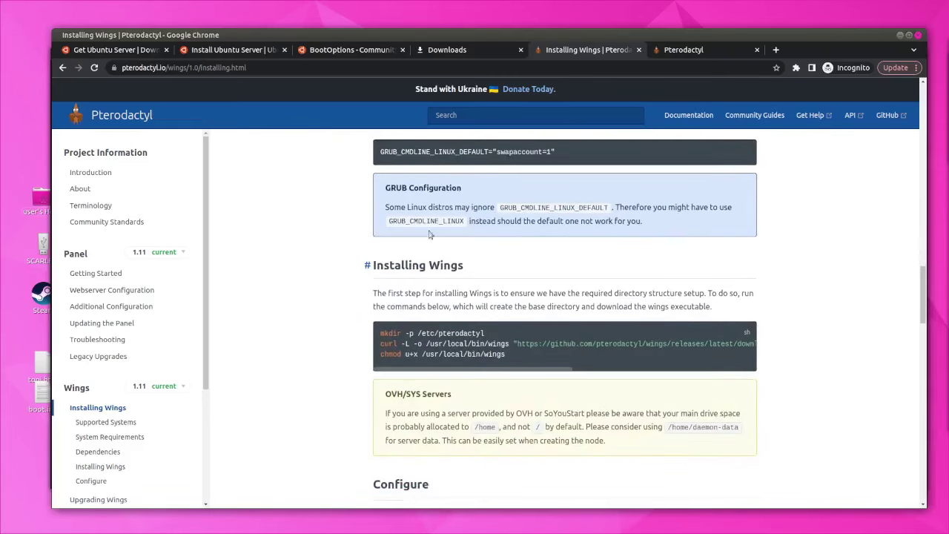
pyautogui.scroll(4, 527, 348)
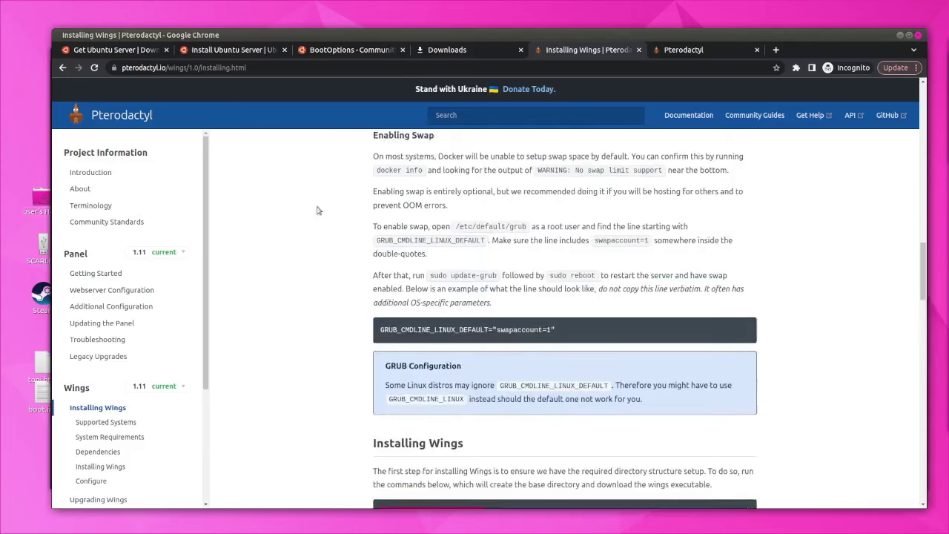
pyautogui.scroll(-4, 579, 231)
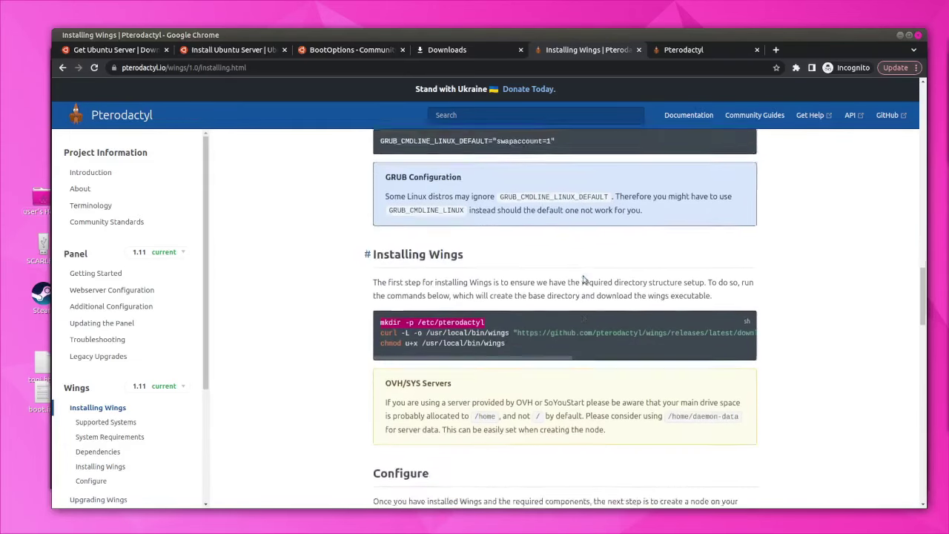
pyautogui.scroll(5, 538, 269)
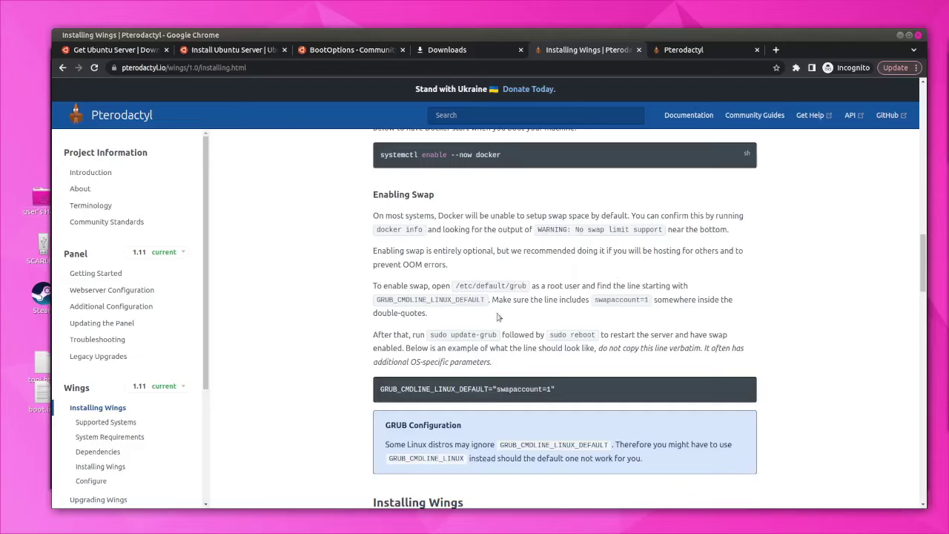
pyautogui.scroll(-3, 514, 300)
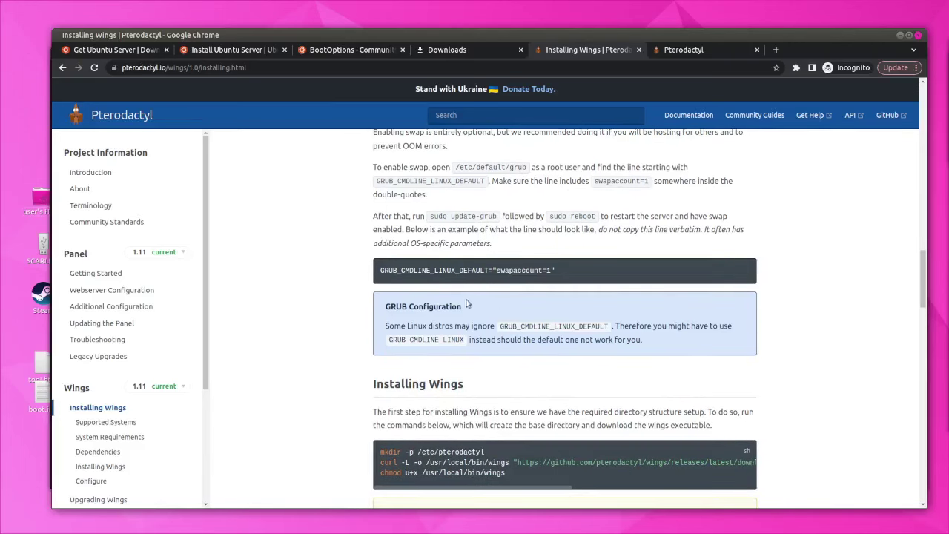
pyautogui.scroll(-2, 467, 300)
pyautogui.scroll(-1, 474, 306)
pyautogui.scroll(6, 501, 284)
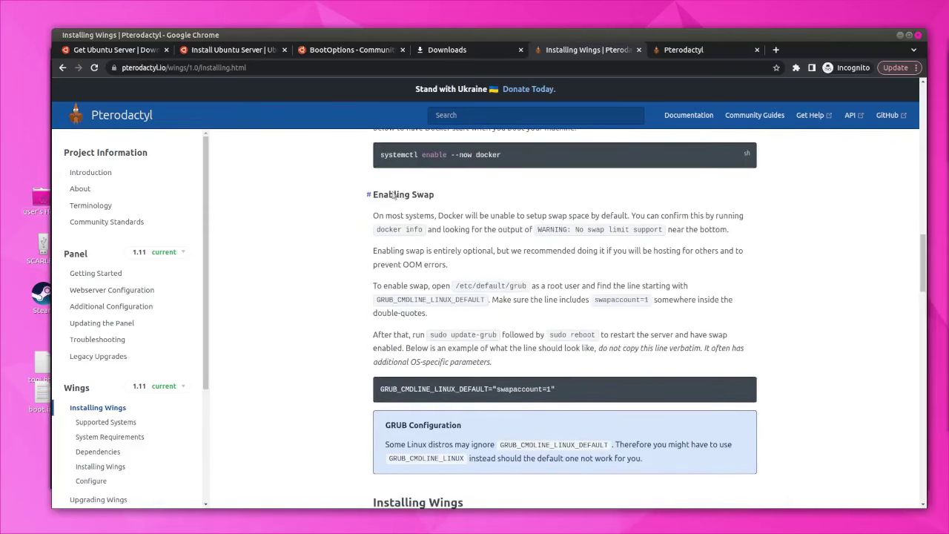
# - Read through the Enabling Swap notes and paragraphs
pyautogui.doubleClick(411, 194)
pyautogui.click(456, 204)
pyautogui.scroll(-3, 549, 287)
pyautogui.scroll(3, 519, 286)
pyautogui.scroll(-1, 527, 296)
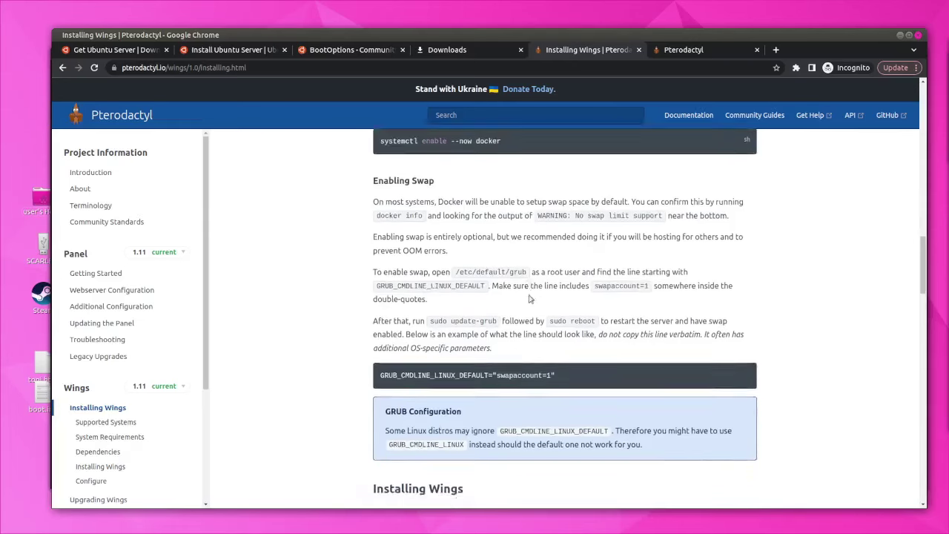
pyautogui.scroll(1, 513, 281)
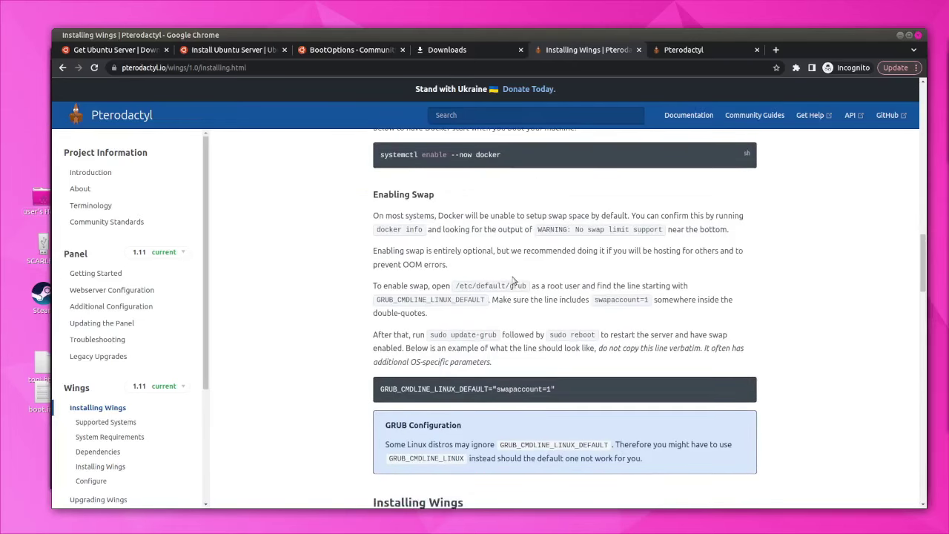
pyautogui.scroll(-1, 511, 281)
pyautogui.scroll(1, 510, 278)
pyautogui.moveTo(371, 210); pyautogui.dragTo(537, 319)
pyautogui.click(567, 350)
pyautogui.scroll(-2, 576, 278)
pyautogui.scroll(2, 541, 267)
pyautogui.scroll(-3, 552, 285)
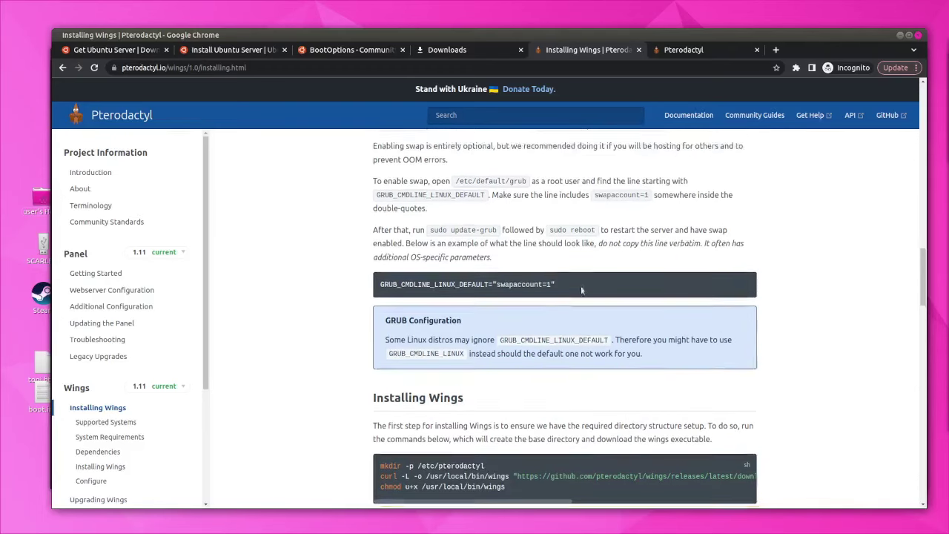
pyautogui.scroll(3, 581, 291)
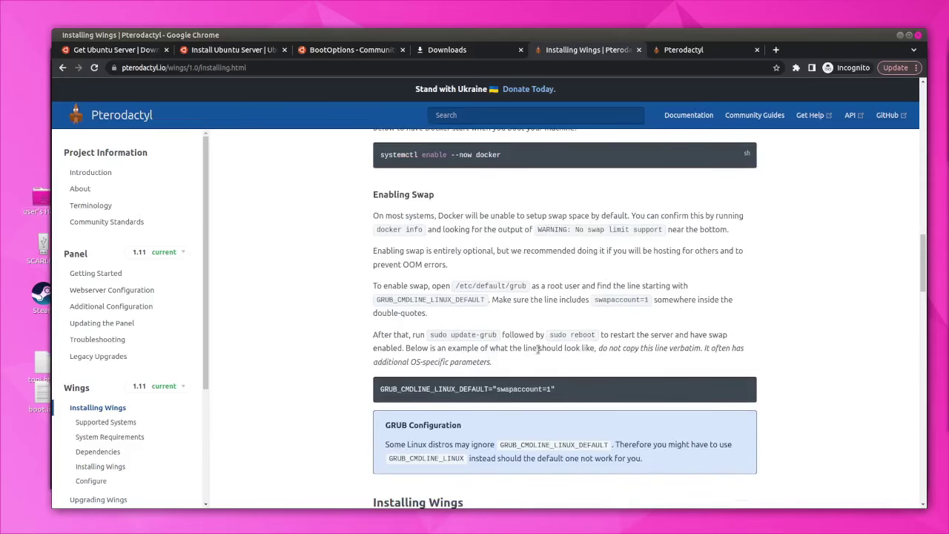
pyautogui.scroll(-5, 644, 306)
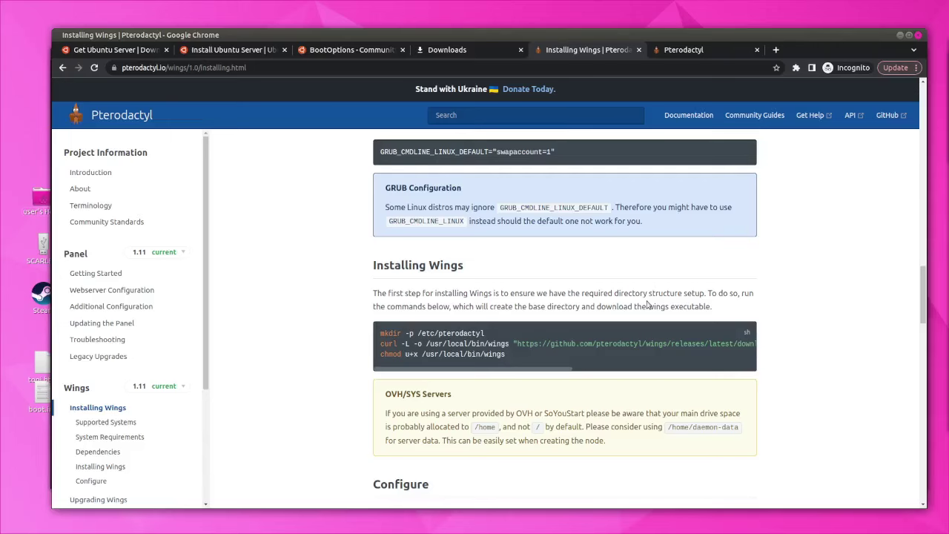
pyautogui.scroll(-2, 504, 312)
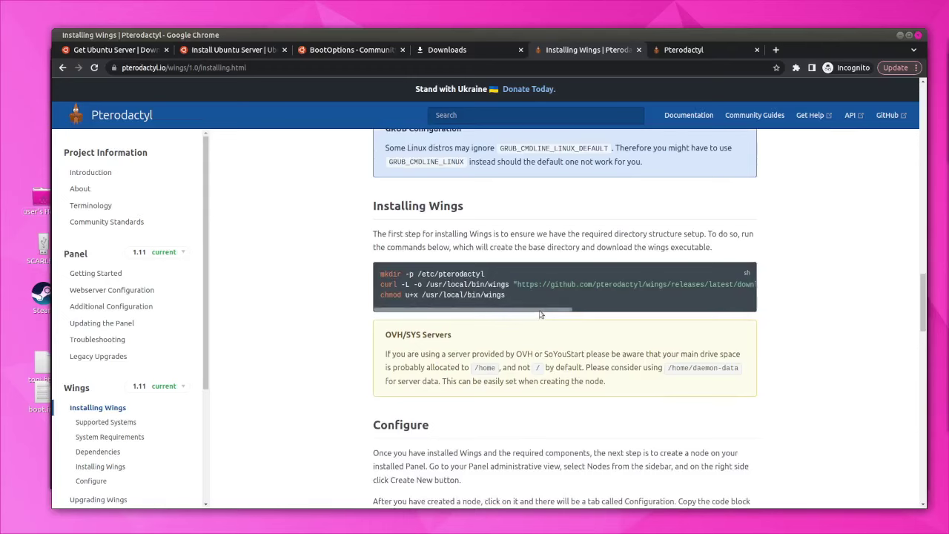
pyautogui.moveTo(541, 312)
pyautogui.mouseDown()
pyautogui.moveTo(726, 313)
pyautogui.moveTo(540, 313)
pyautogui.mouseUp()
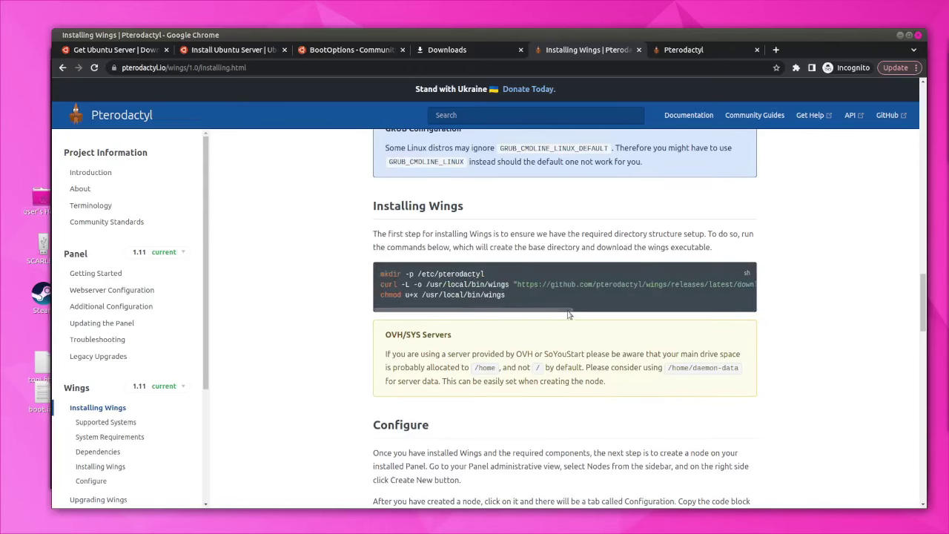
pyautogui.scroll(-3, 574, 285)
pyautogui.scroll(1, 579, 257)
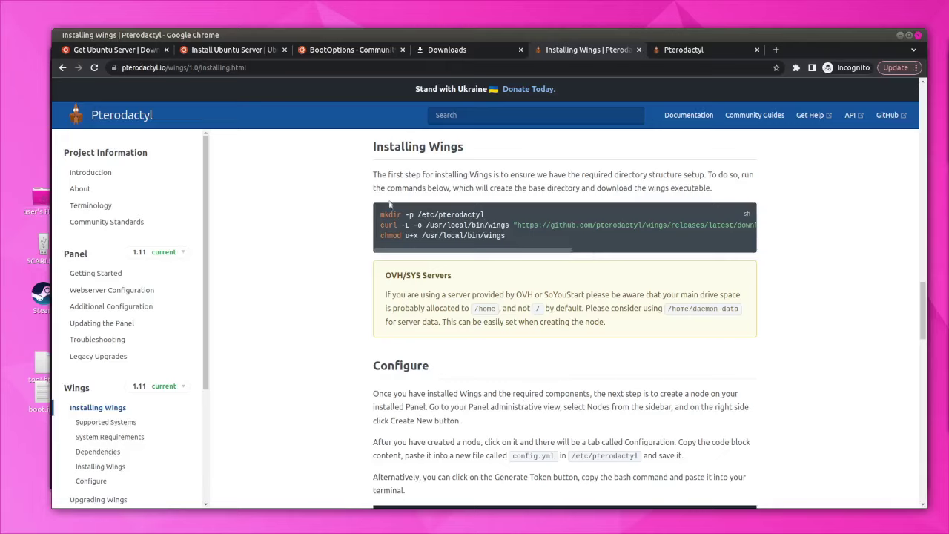
# - Select the 'mkdir -p /etc/pterodactyl' line in the Installing Wings code block
pyautogui.tripleClick(510, 214)
pyautogui.hotkey('ctrl', 'c')
pyautogui.scroll(3, 542, 281)
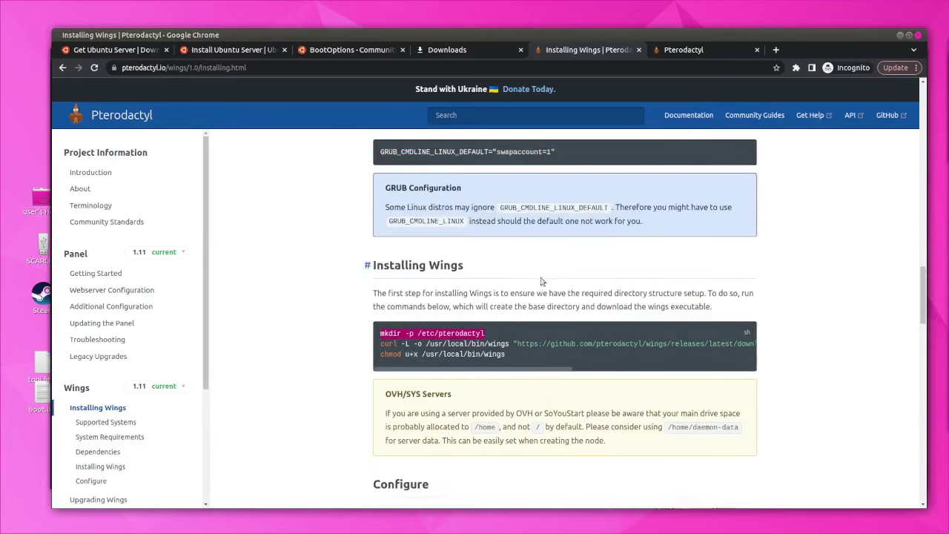
pyautogui.scroll(3, 540, 285)
pyautogui.scroll(3, 540, 285)
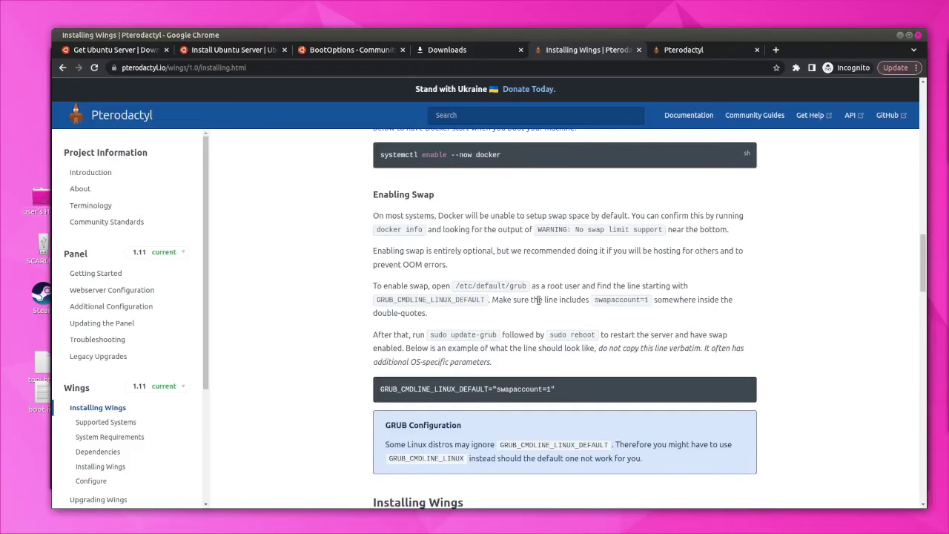
pyautogui.scroll(-3, 538, 300)
pyautogui.scroll(-4, 537, 300)
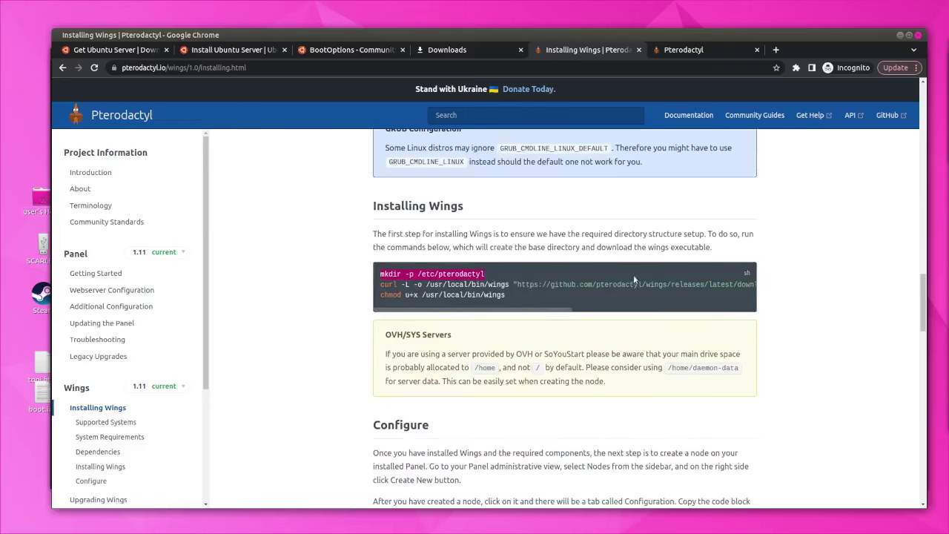
# - Create the /etc/pterodactyl directory with mkdir -p in the server terminal
pyautogui.hotkey('alt', 'Tab')
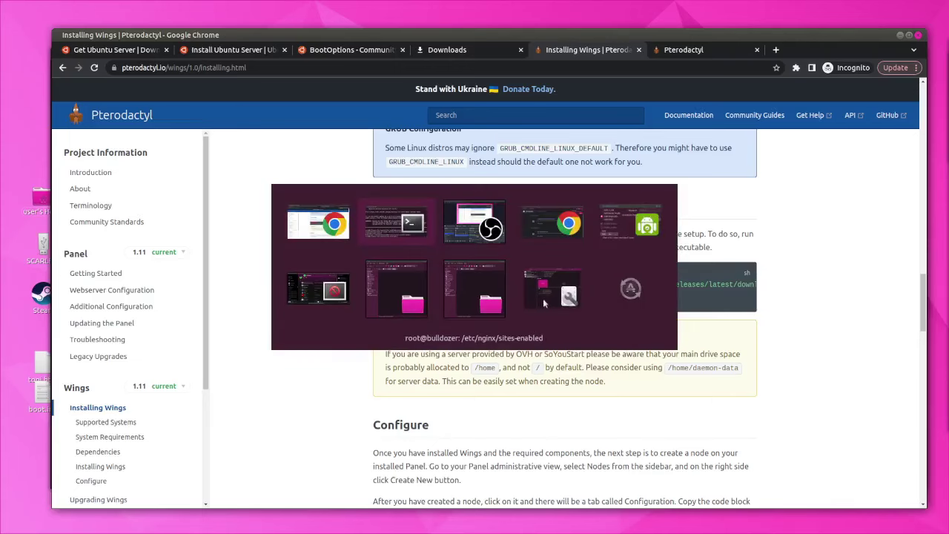
pyautogui.rightClick(391, 371)
pyautogui.click(412, 434)
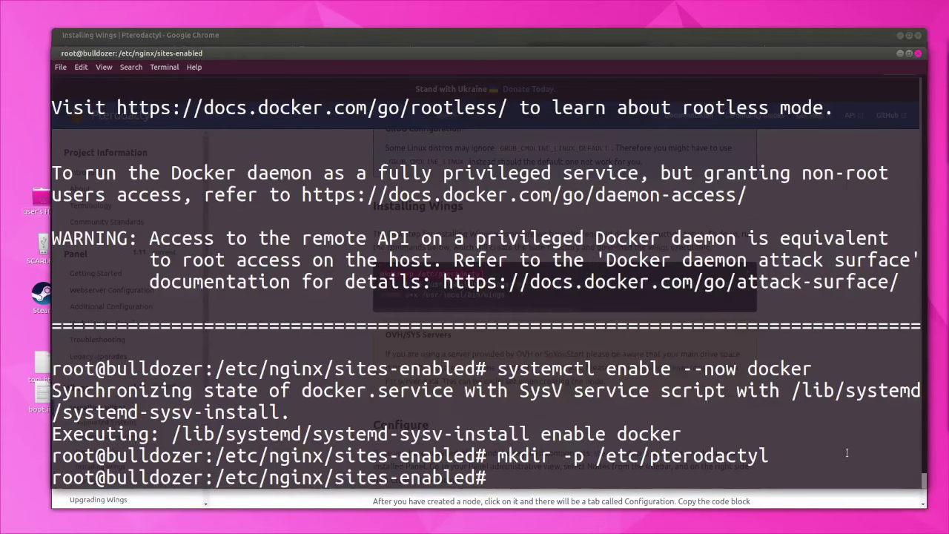
# - Copy the curl command from the guide and download the Wings binary to /usr/local/bin/wings
pyautogui.hotkey('alt', 'Tab')
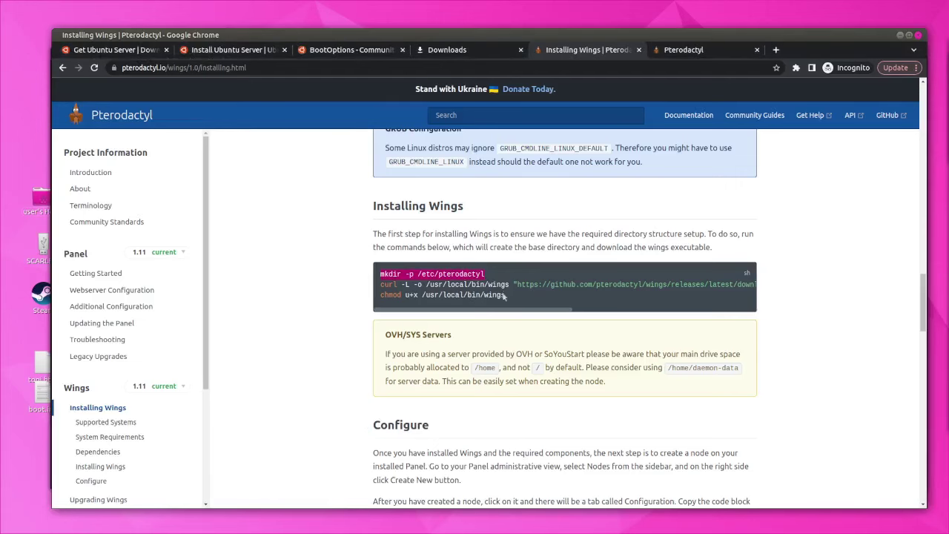
pyautogui.click(376, 290)
pyautogui.moveTo(380, 274); pyautogui.dragTo(720, 292)
pyautogui.click(720, 292)
pyautogui.moveTo(379, 273); pyautogui.dragTo(478, 275)
pyautogui.click(416, 286)
pyautogui.moveTo(383, 283); pyautogui.dragTo(759, 293)
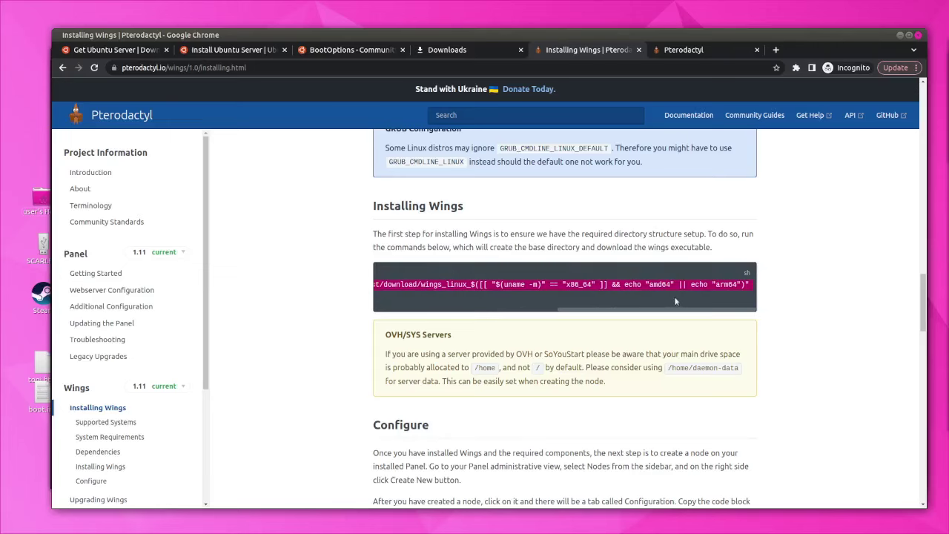
pyautogui.hotkey('alt', 'Tab')
pyautogui.rightClick(557, 351)
pyautogui.click(589, 424)
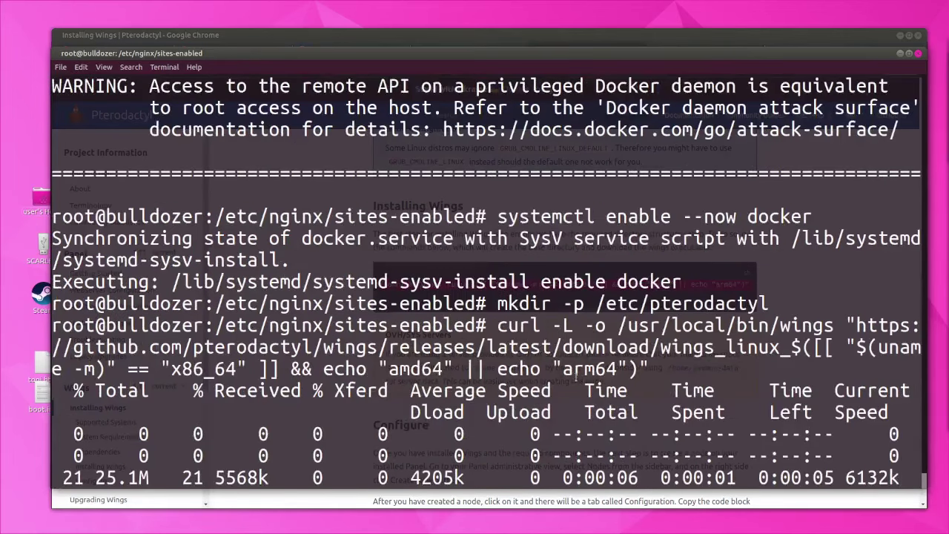
# - Make /usr/local/bin/wings executable with chmod u+x
pyautogui.write('chmod u+x /usr/local/bin/wings')
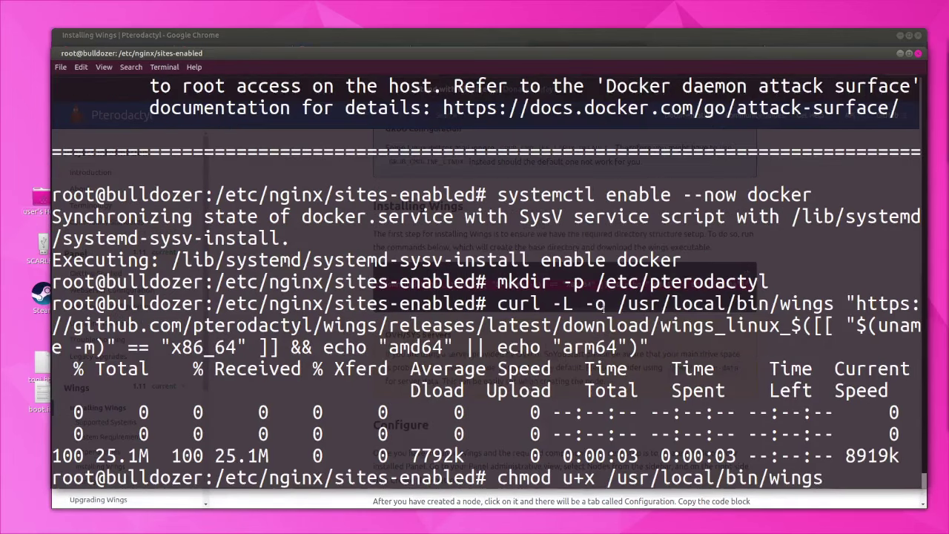
pyautogui.hotkey('alt', 'Tab')
pyautogui.hotkey('alt', 'Tab')
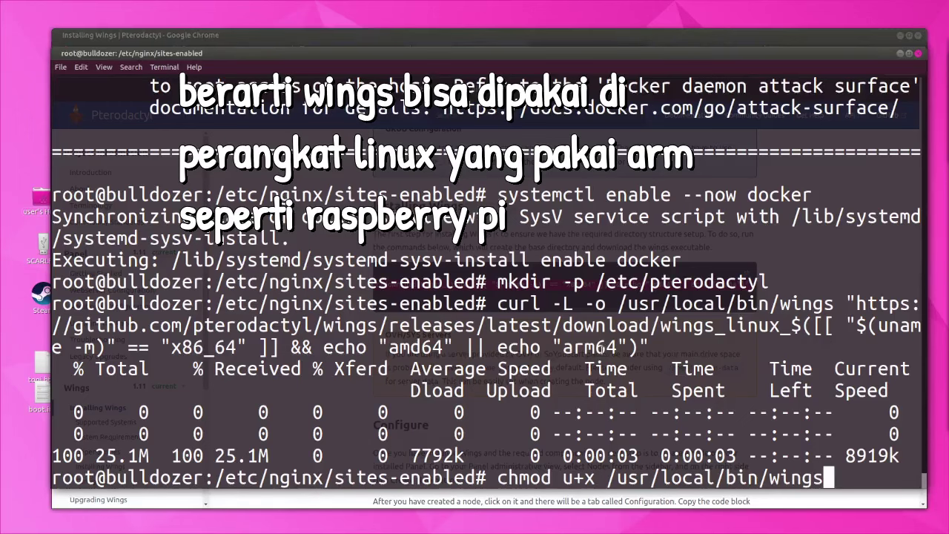
pyautogui.press('Return')
pyautogui.hotkey('alt', 'Tab')
pyautogui.scroll(-1, 499, 298)
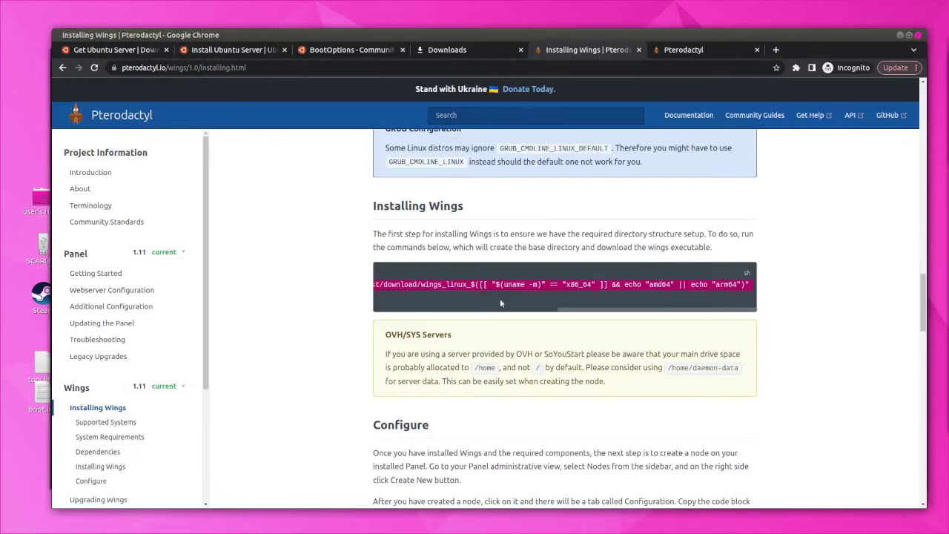
pyautogui.moveTo(499, 298); pyautogui.dragTo(375, 284)
pyautogui.hotkey('alt', 'Tab')
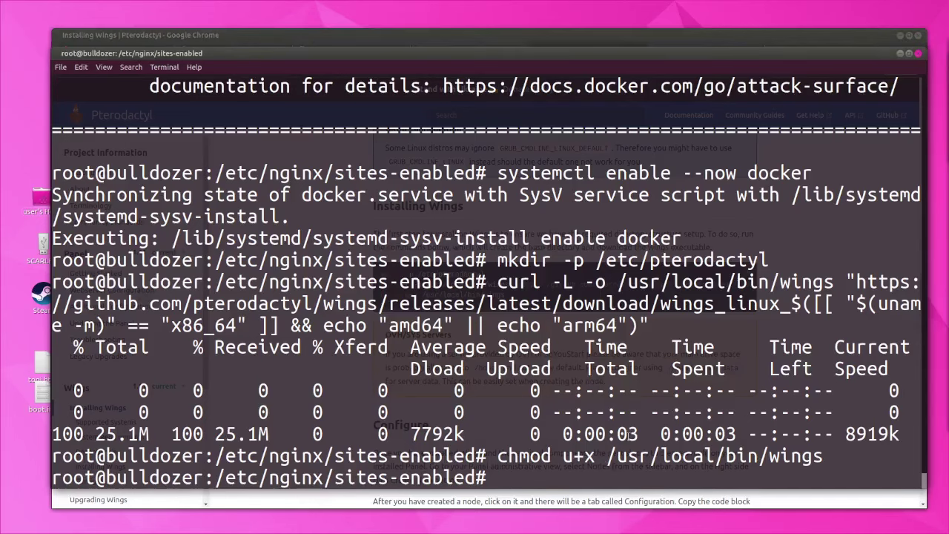
pyautogui.moveTo(825, 465); pyautogui.dragTo(769, 463)
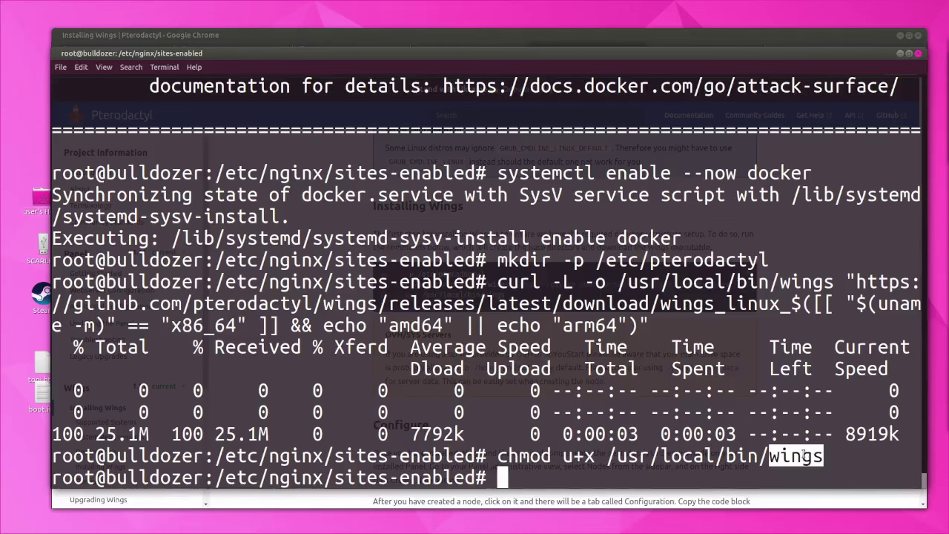
pyautogui.click(813, 506)
# - Scroll through the Configure section of the Wings installation docs
pyautogui.scroll(-2, 597, 342)
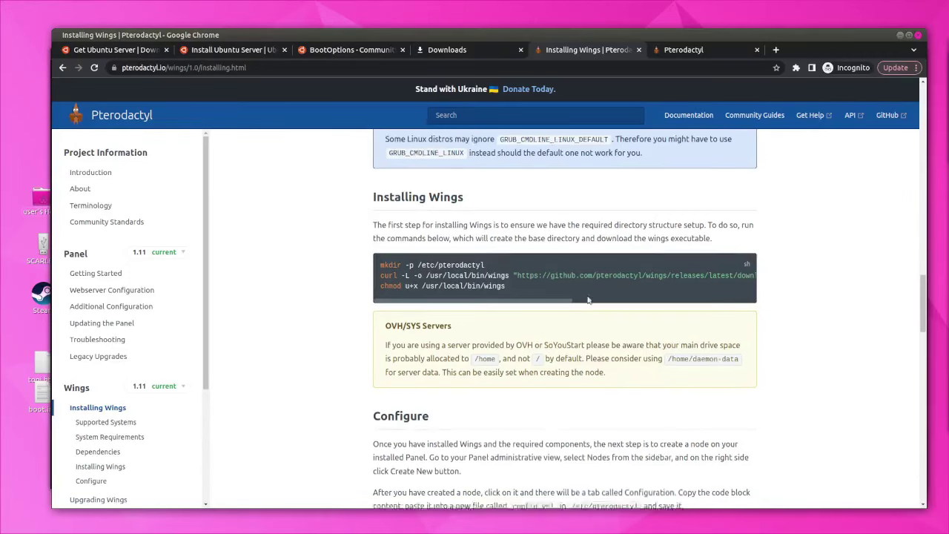
pyautogui.scroll(1, 498, 344)
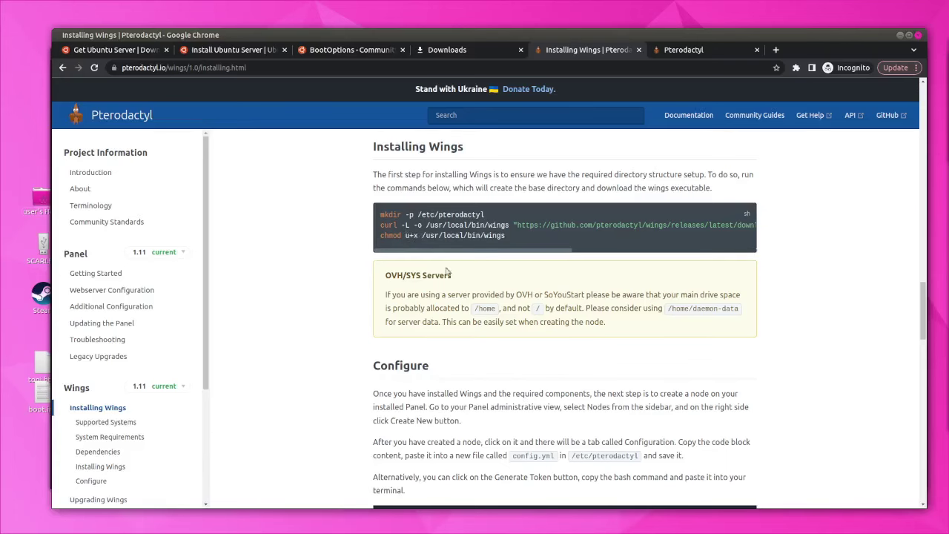
pyautogui.scroll(-2, 444, 266)
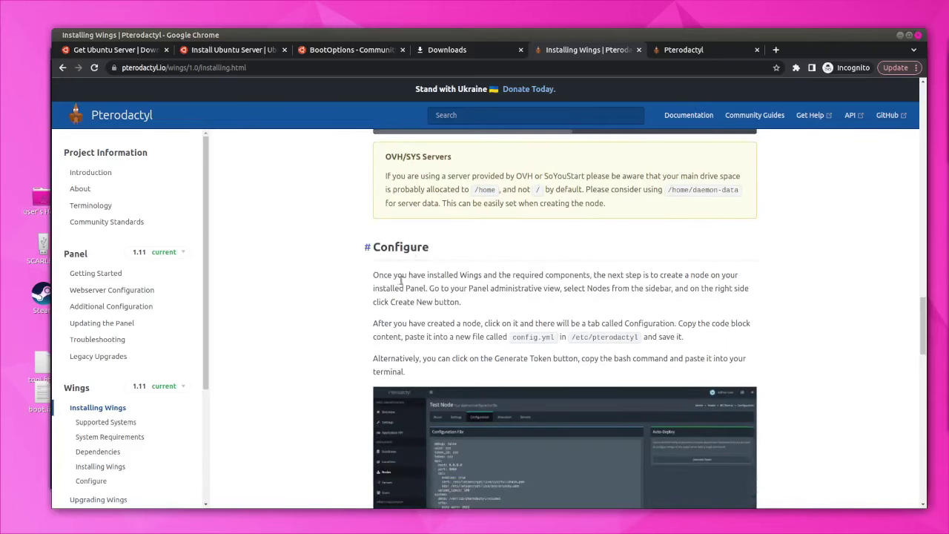
pyautogui.scroll(-3, 528, 255)
pyautogui.scroll(-3, 528, 255)
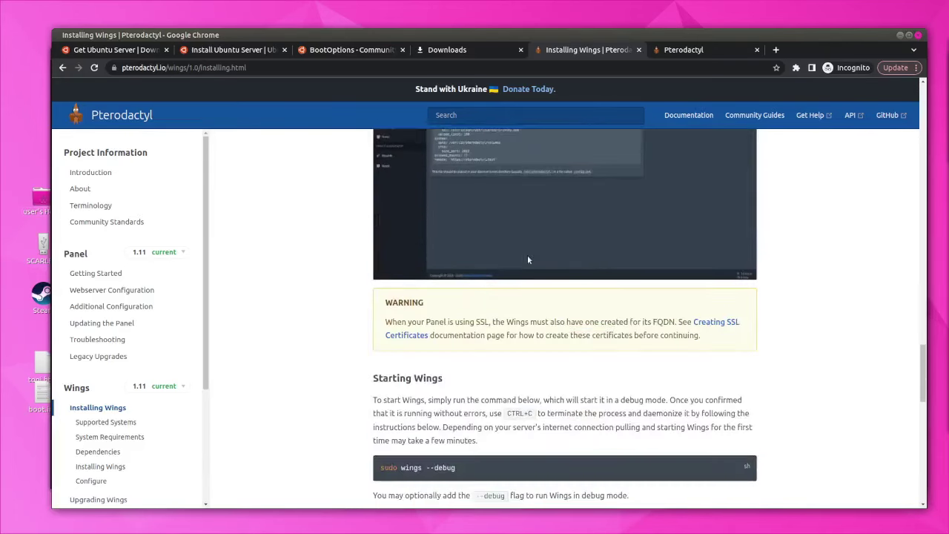
pyautogui.scroll(4, 523, 263)
# - Load the Pterodactyl panel at 192.168.123.251 in the Pterodactyl tab
pyautogui.click(726, 52)
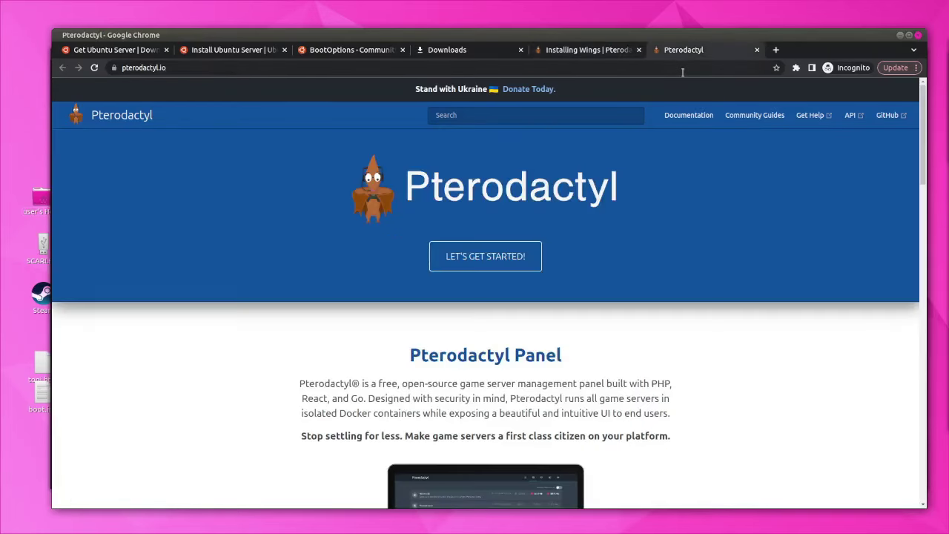
pyautogui.click(683, 67)
pyautogui.write('192')
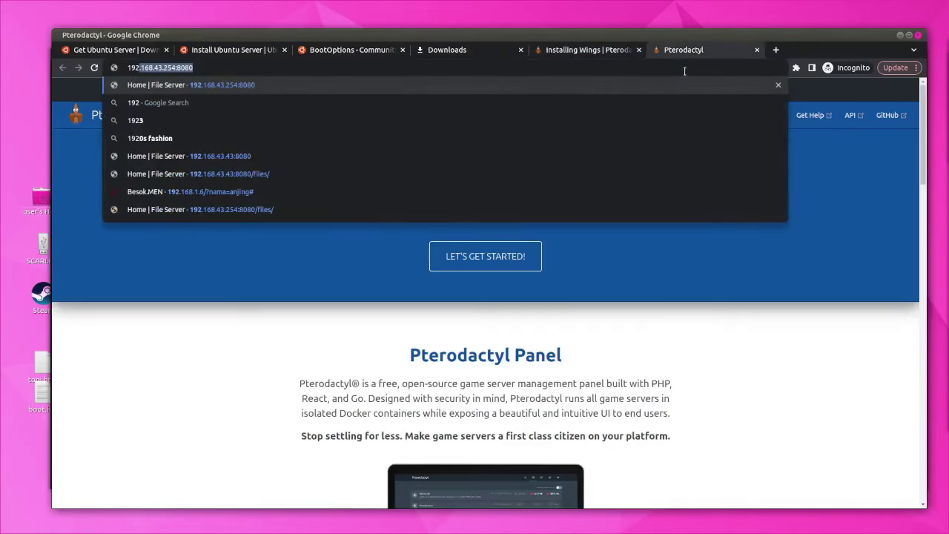
pyautogui.write('.168')
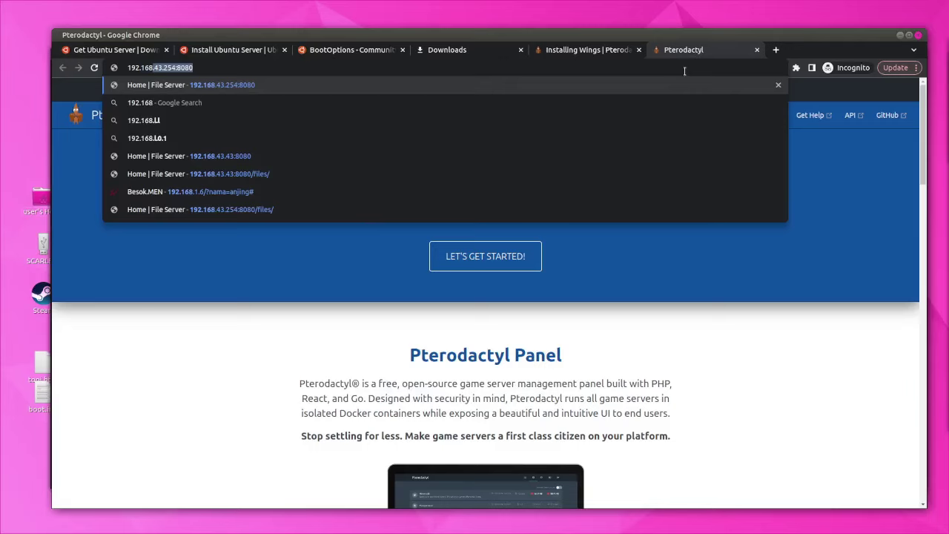
pyautogui.write('.123.251')
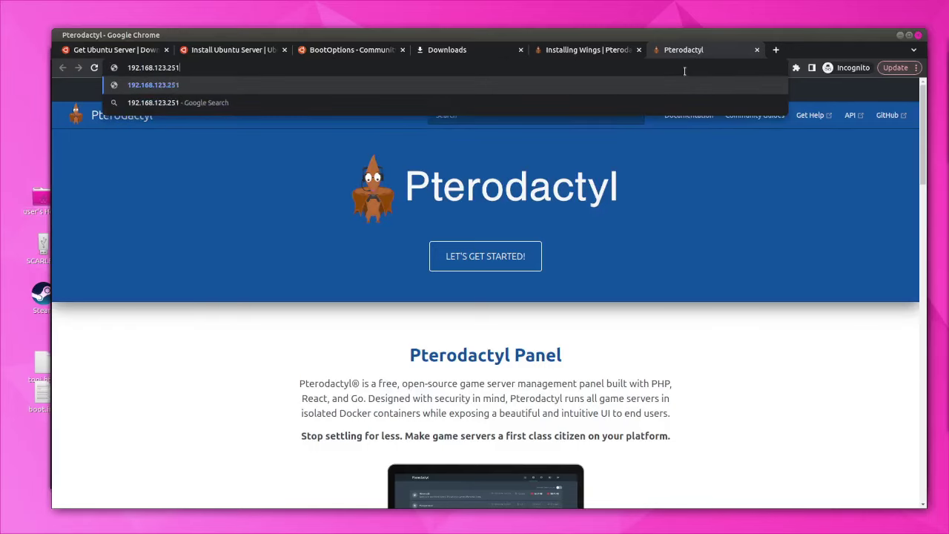
pyautogui.press('Return')
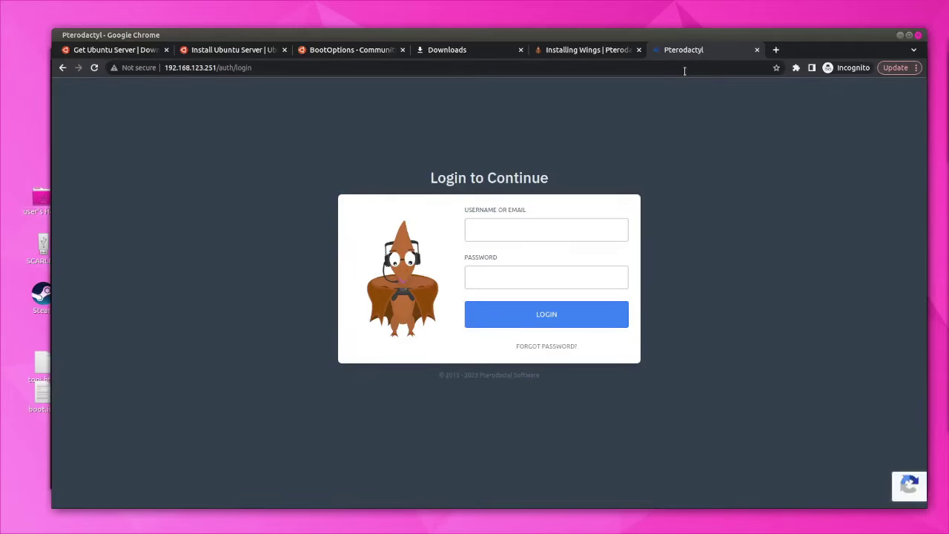
# - Sign in to the Pterodactyl panel with the admin credentials
pyautogui.click(504, 224)
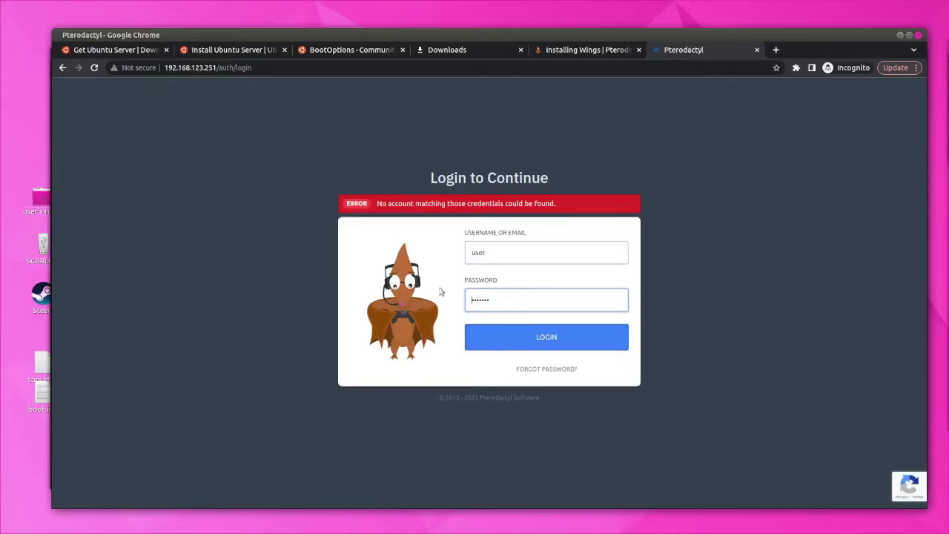
pyautogui.click(505, 252)
pyautogui.press('Return')
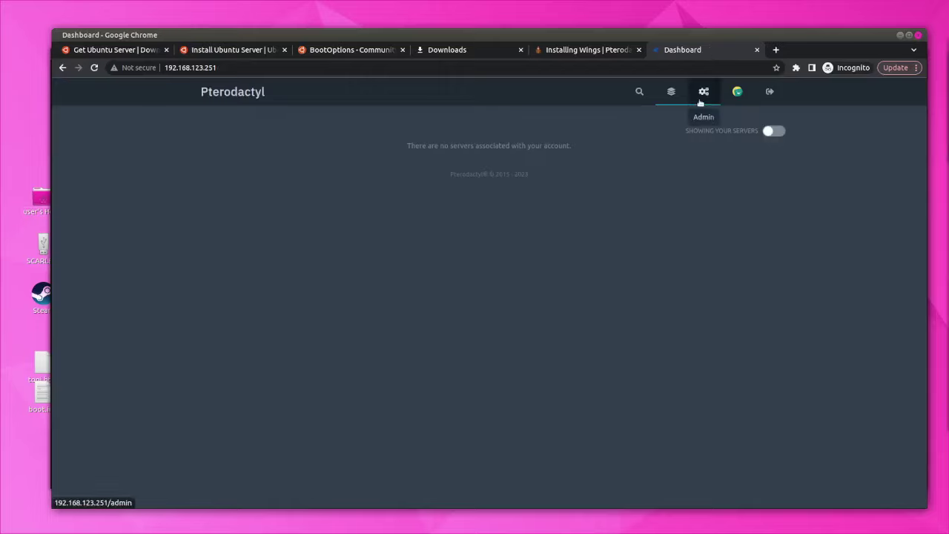
# - Open the admin area and begin creating a new node from the Nodes list
pyautogui.click(703, 93)
pyautogui.click(133, 258)
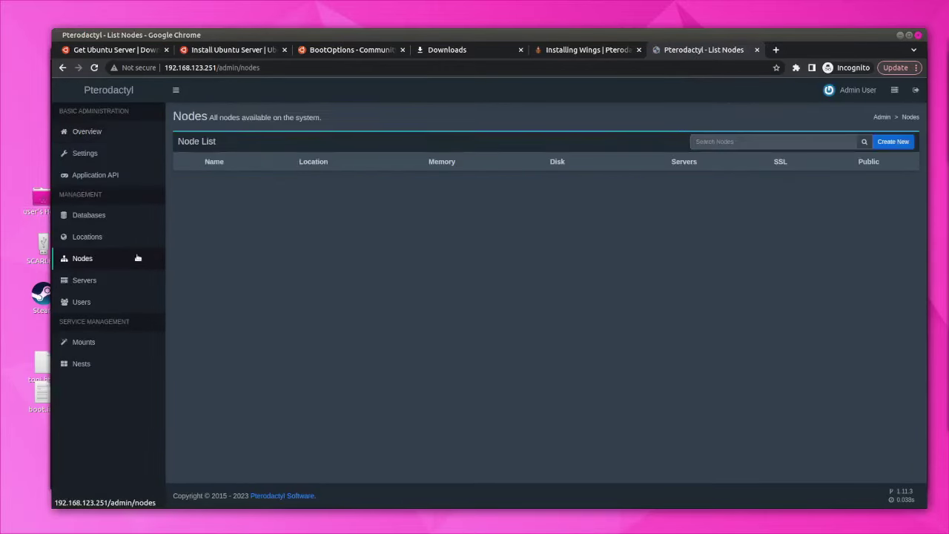
pyautogui.click(887, 142)
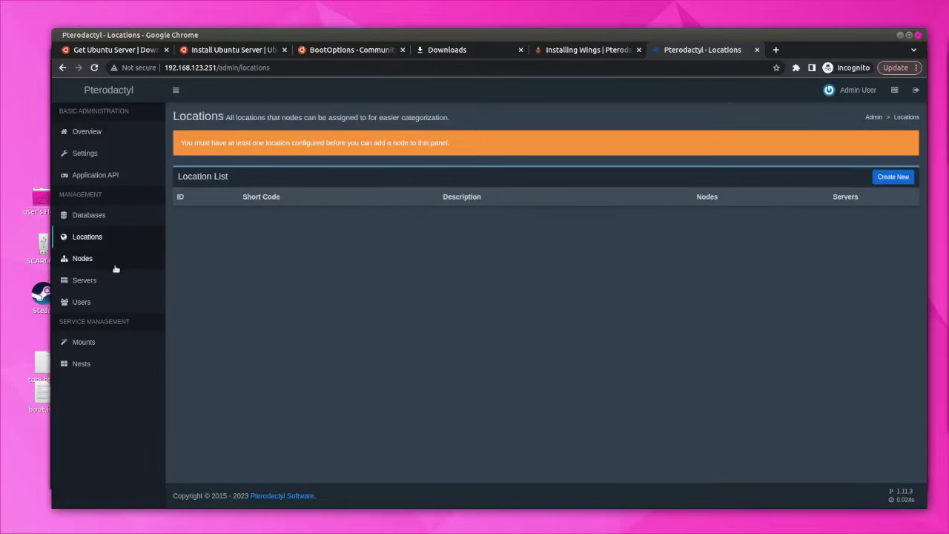
# - Create a location with short code Indonesia, then return to the Nodes list
pyautogui.click(112, 241)
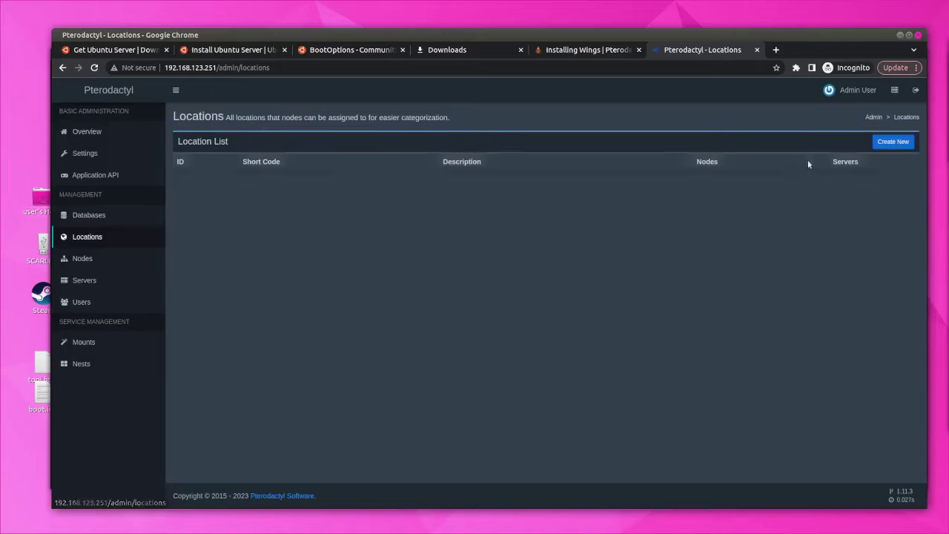
pyautogui.click(892, 141)
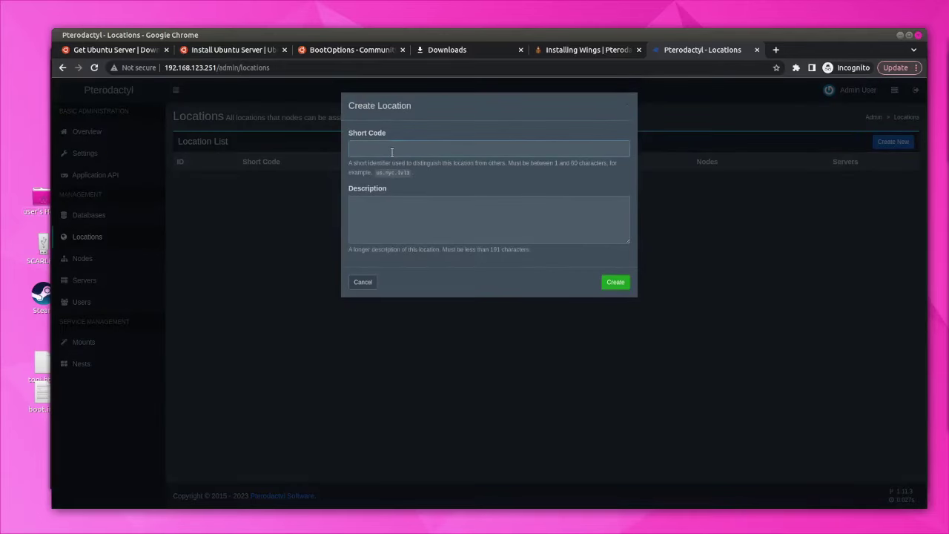
pyautogui.write('Indonesia')
pyautogui.click(615, 283)
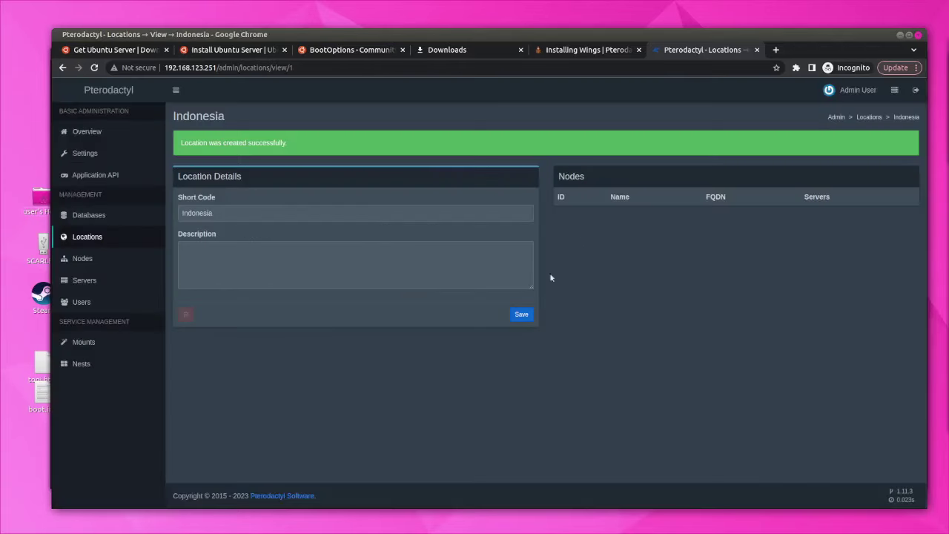
pyautogui.click(82, 259)
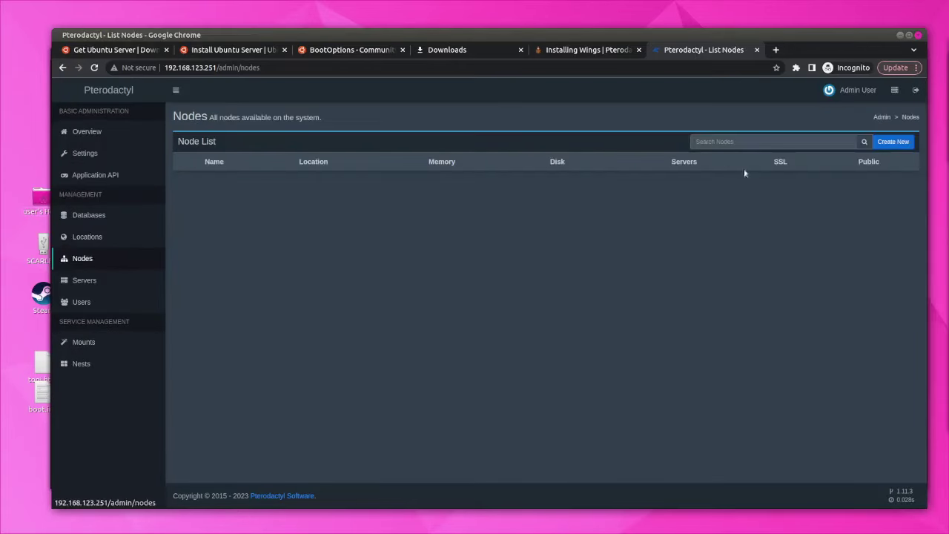
# - Start a new node named Bulldozer
pyautogui.click(890, 142)
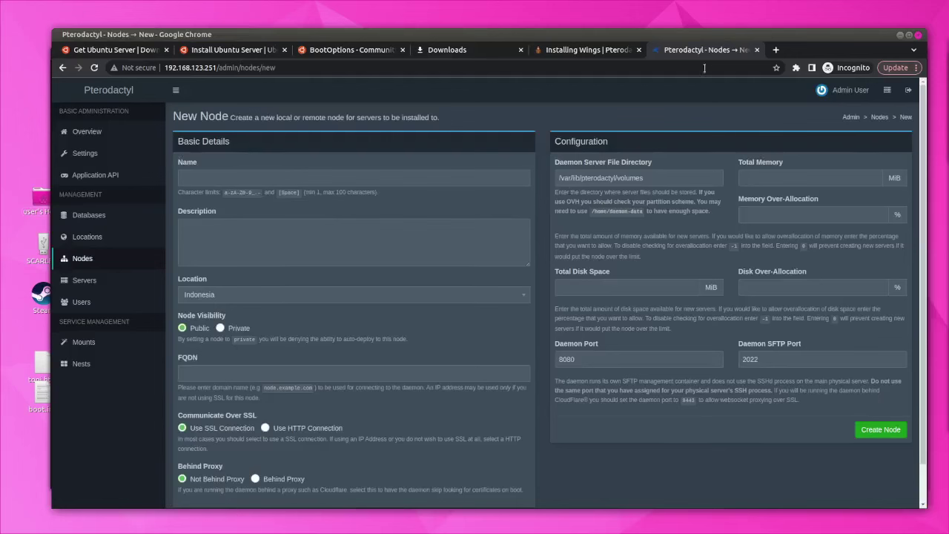
pyautogui.click(277, 184)
pyautogui.write('Bullkdozer')
pyautogui.press('BackSpace')
pyautogui.press('BackSpace')
pyautogui.press('BackSpace')
pyautogui.press('BackSpace')
pyautogui.press('BackSpace')
pyautogui.press('BackSpace')
pyautogui.write('dozer')
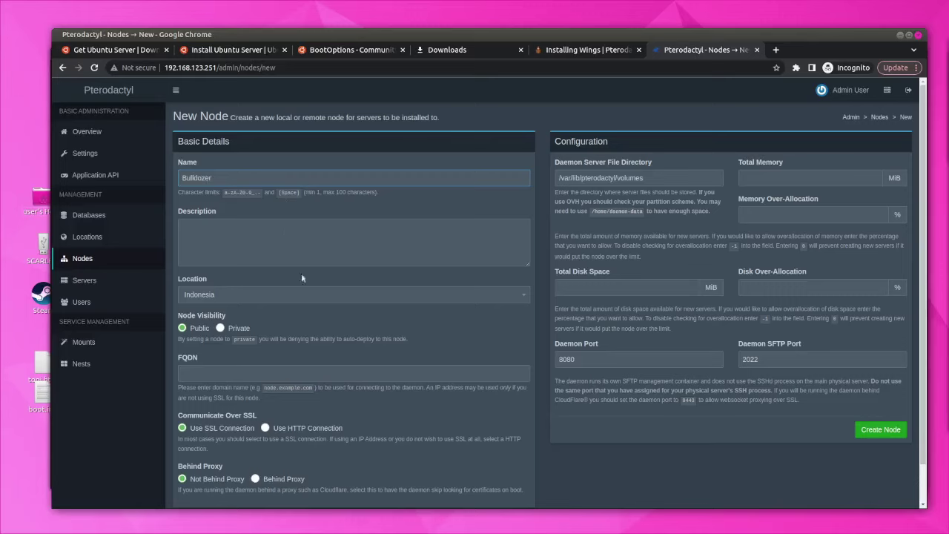
# - Write a description for the node about its AMD FX machine, zooming the page in
pyautogui.click(280, 230)
pyautogui.write('AMD FX KESUKAAN IRFAN AMPAS')
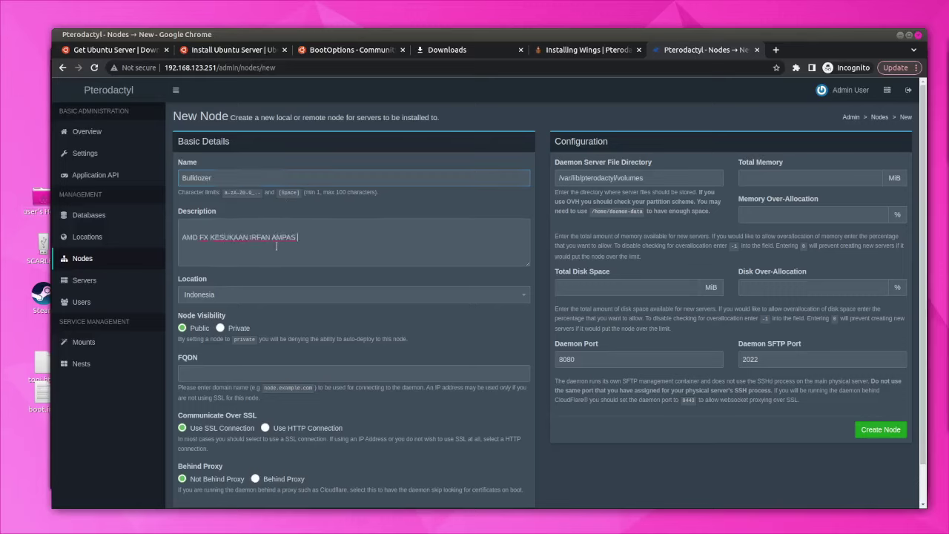
pyautogui.hotkey('ctrl', '+')
pyautogui.hotkey('ctrl', '+')
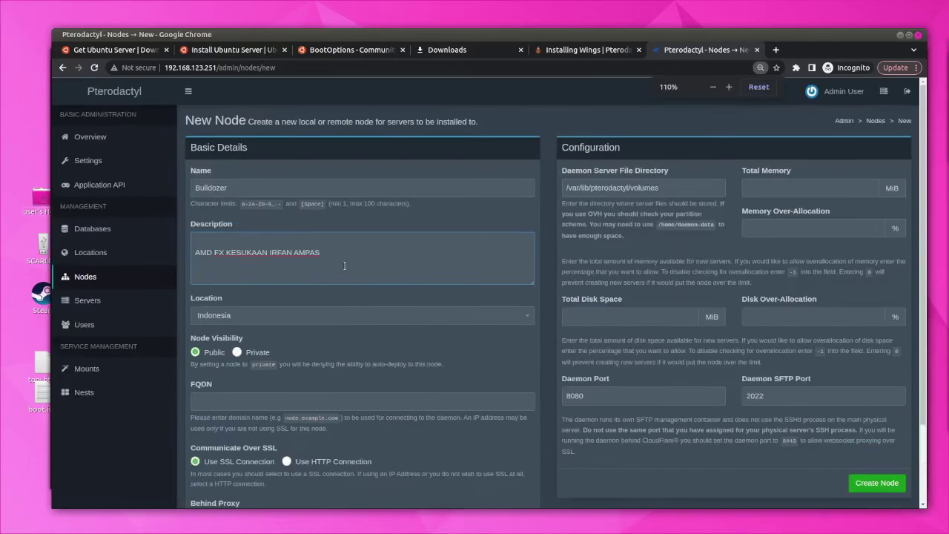
pyautogui.hotkey('ctrl', '+')
pyautogui.write('KEBANGGAAN IRFAN')
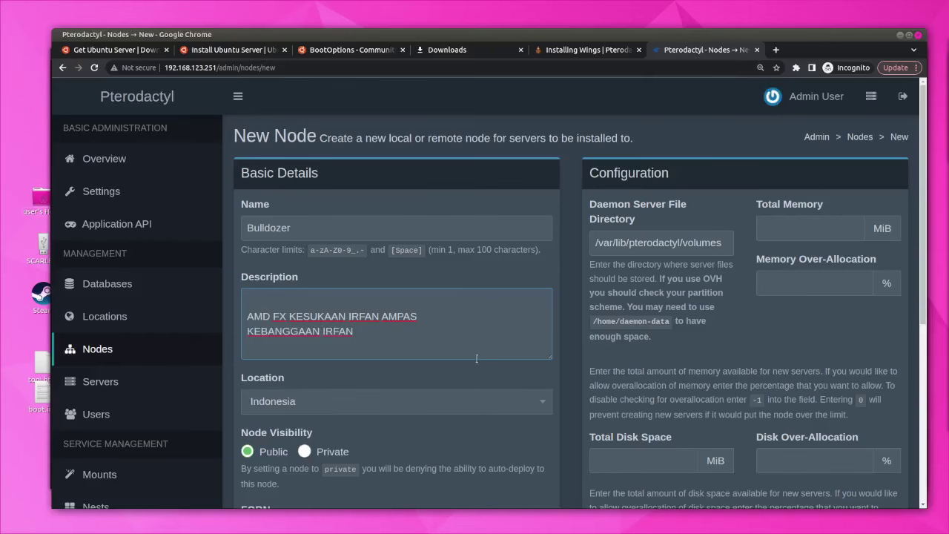
pyautogui.scroll(-3, 502, 354)
pyautogui.scroll(3, 477, 316)
# - Set the node's total memory to 12800 MiB and memory over-allocation to 0%
pyautogui.click(778, 234)
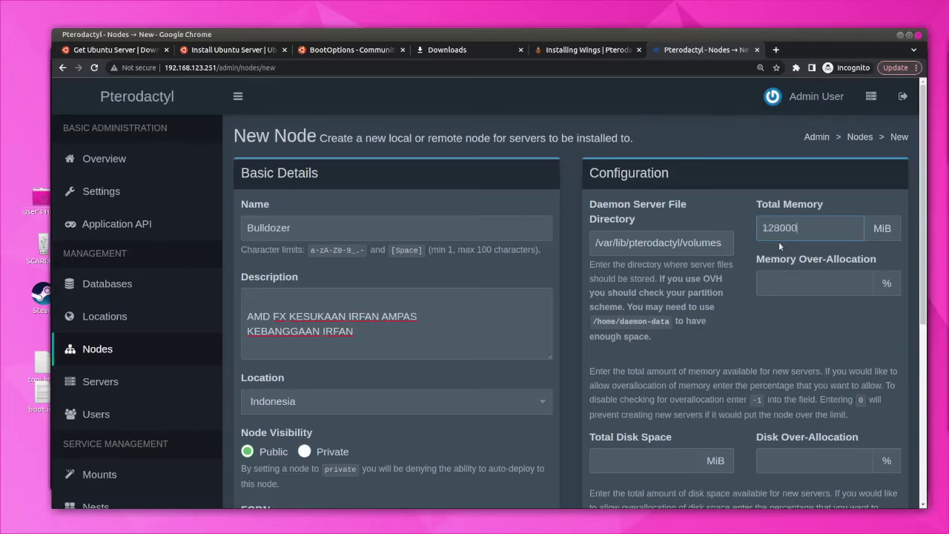
pyautogui.click(792, 272)
pyautogui.write('0')
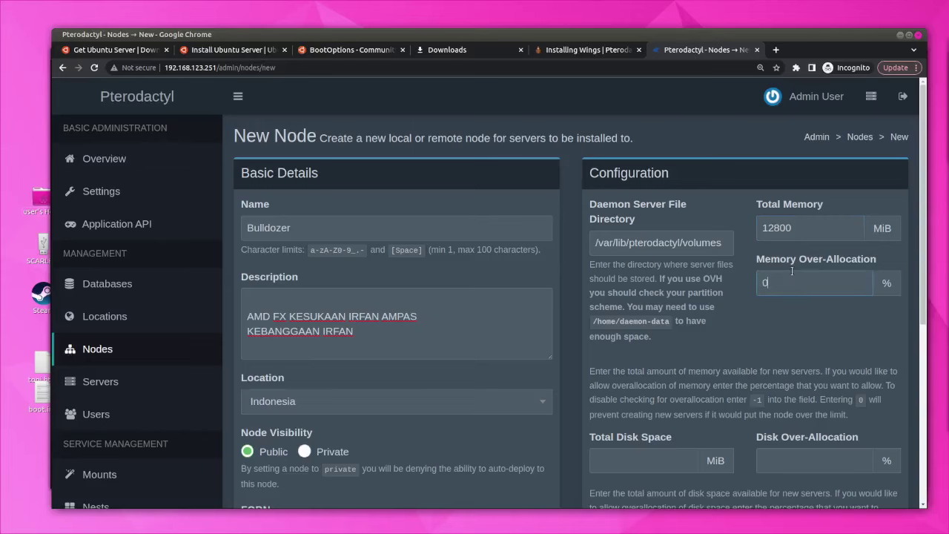
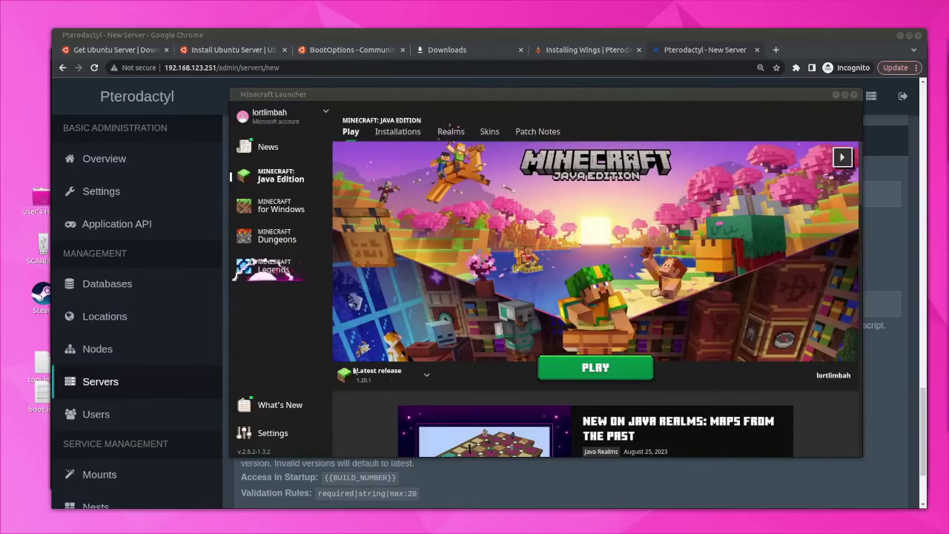
# - Launch the latest Minecraft Java release, 1.20.1, then return to the panel page
pyautogui.click(354, 371)
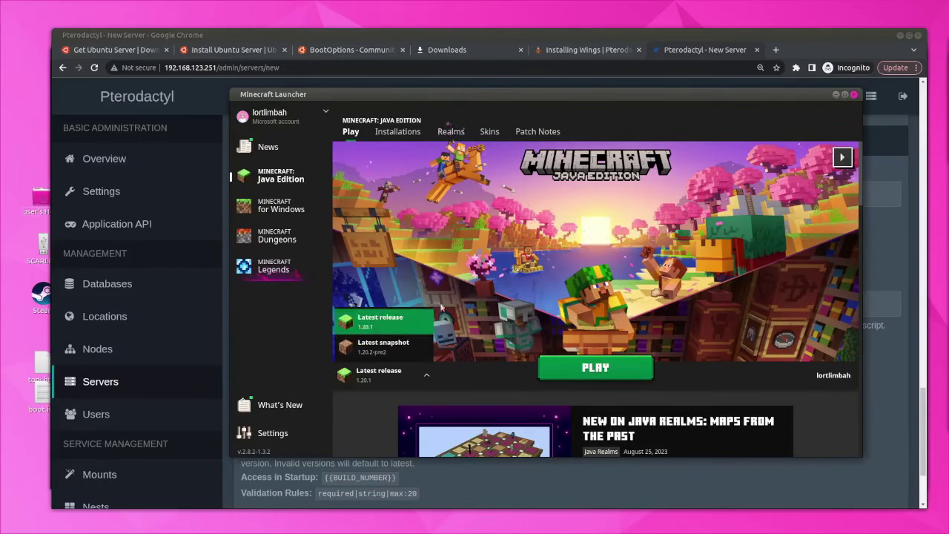
pyautogui.press('Escape')
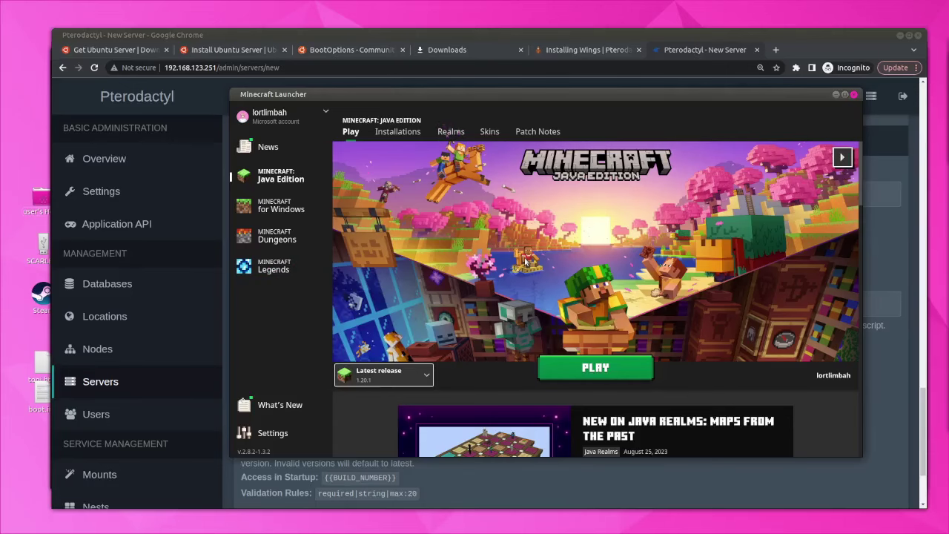
pyautogui.click(648, 33)
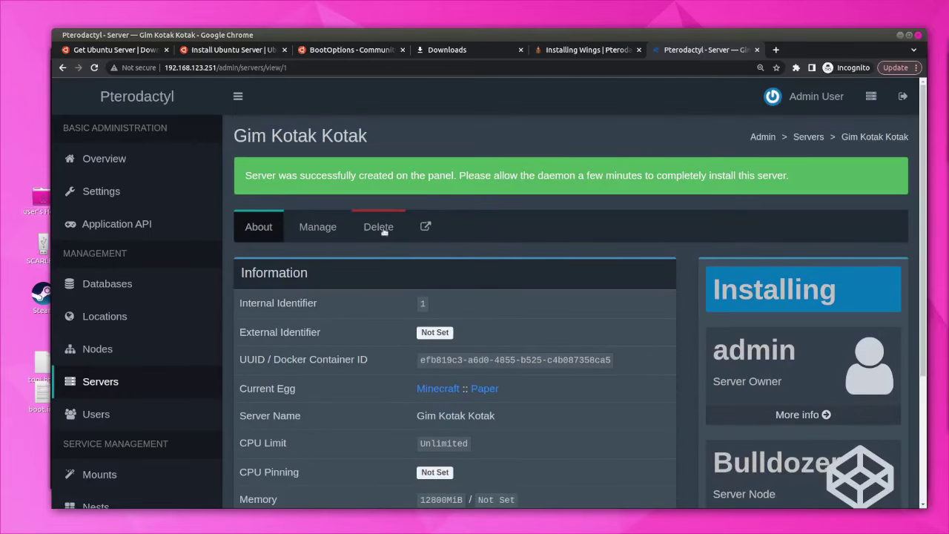
pyautogui.rightClick(626, 210)
# - Reload the Gim Kotak Kotak server page to refresh its install status
pyautogui.click(637, 233)
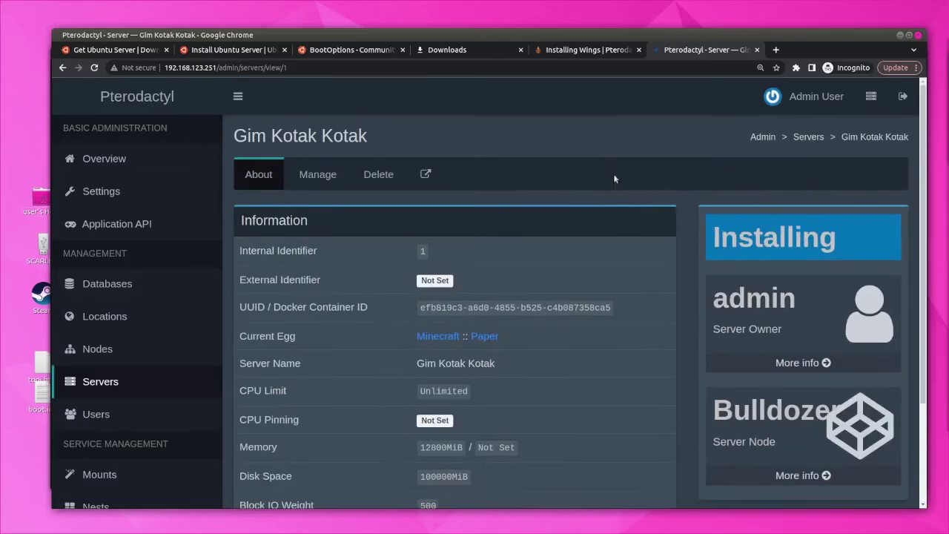
pyautogui.rightClick(613, 173)
pyautogui.click(636, 200)
pyautogui.scroll(-3, 497, 340)
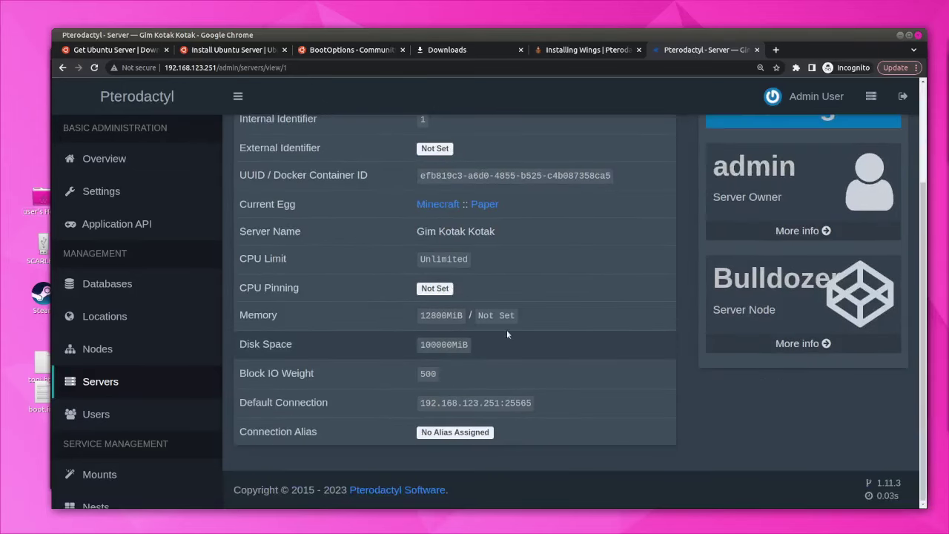
pyautogui.scroll(3, 505, 327)
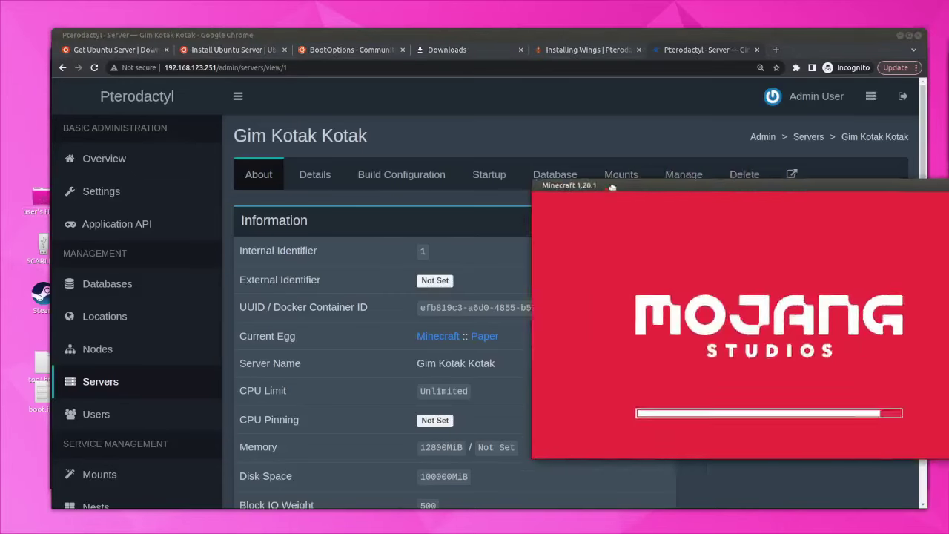
pyautogui.moveTo(613, 187); pyautogui.dragTo(551, 178)
pyautogui.click(770, 189)
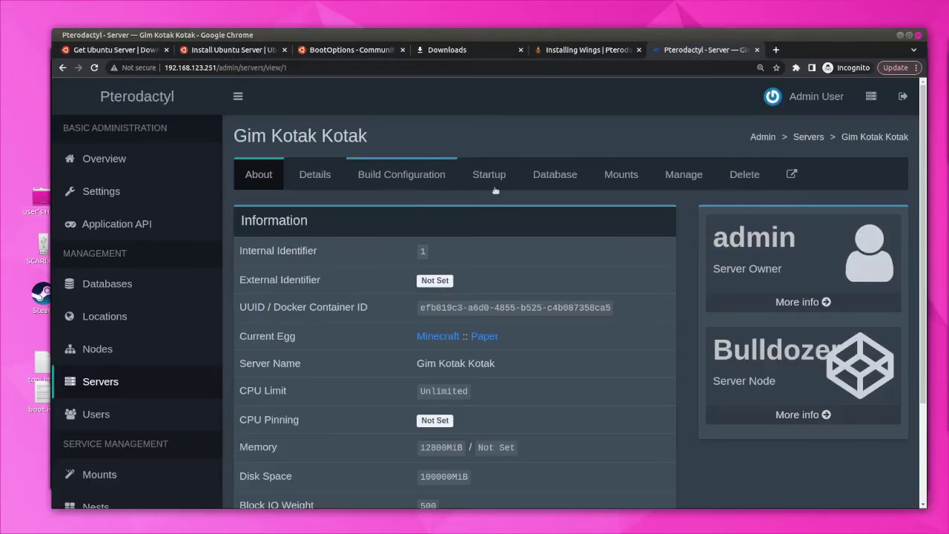
# - Open the server console in a new tab, accept the Minecraft EULA and start the server
pyautogui.click(791, 175)
pyautogui.scroll(-2, 618, 300)
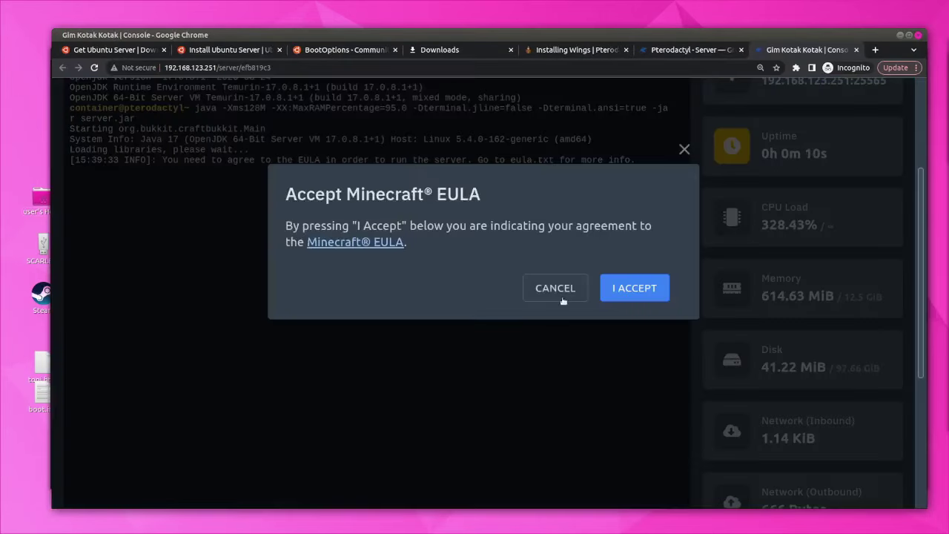
pyautogui.click(614, 286)
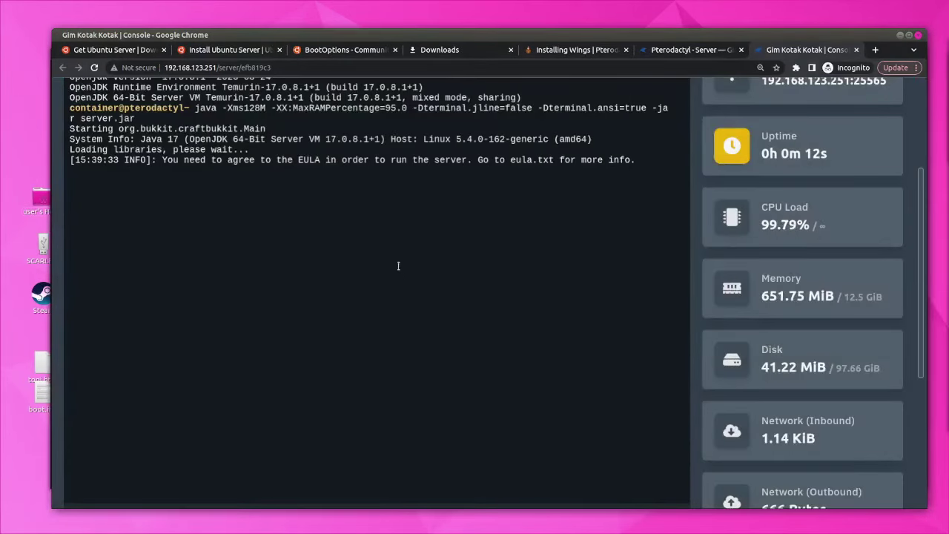
pyautogui.scroll(-3, 408, 256)
pyautogui.scroll(3, 476, 296)
pyautogui.scroll(2, 474, 274)
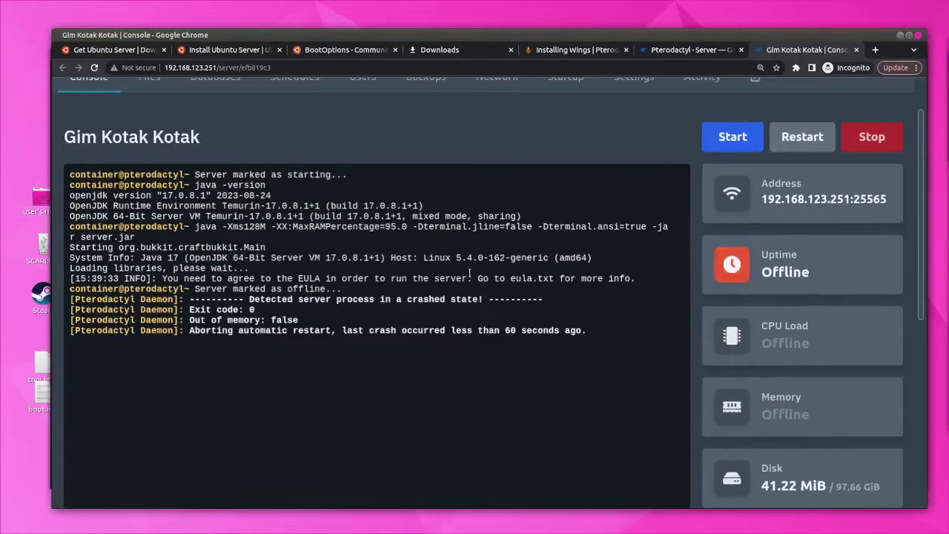
pyautogui.scroll(-1, 485, 244)
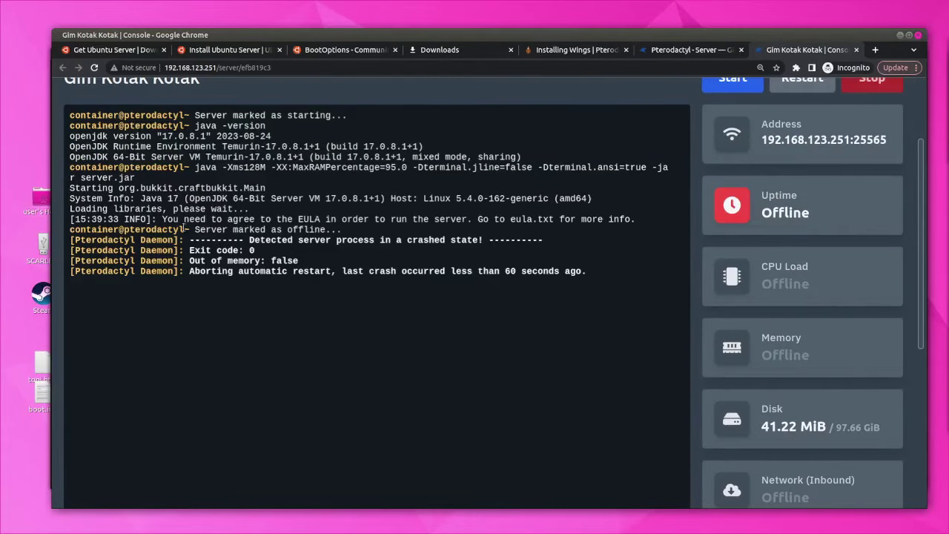
pyautogui.scroll(2, 430, 256)
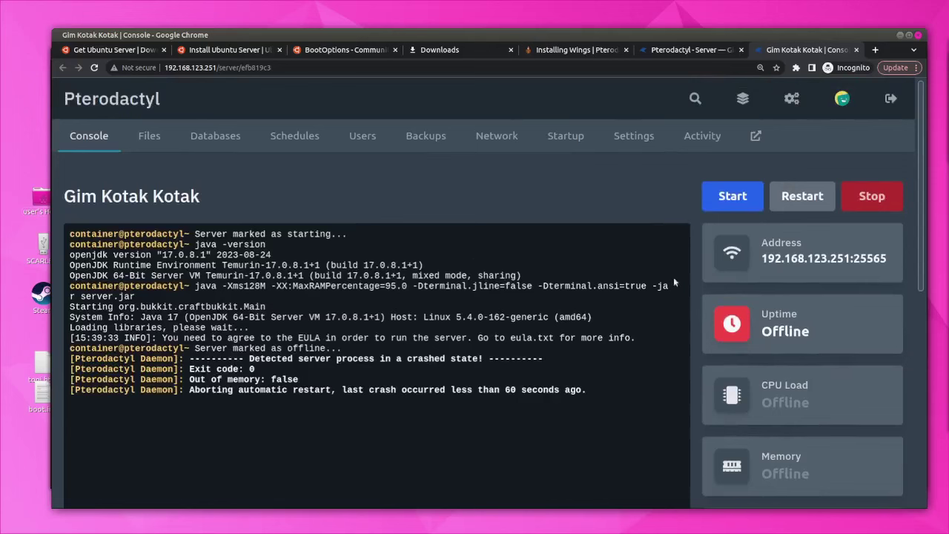
pyautogui.click(731, 203)
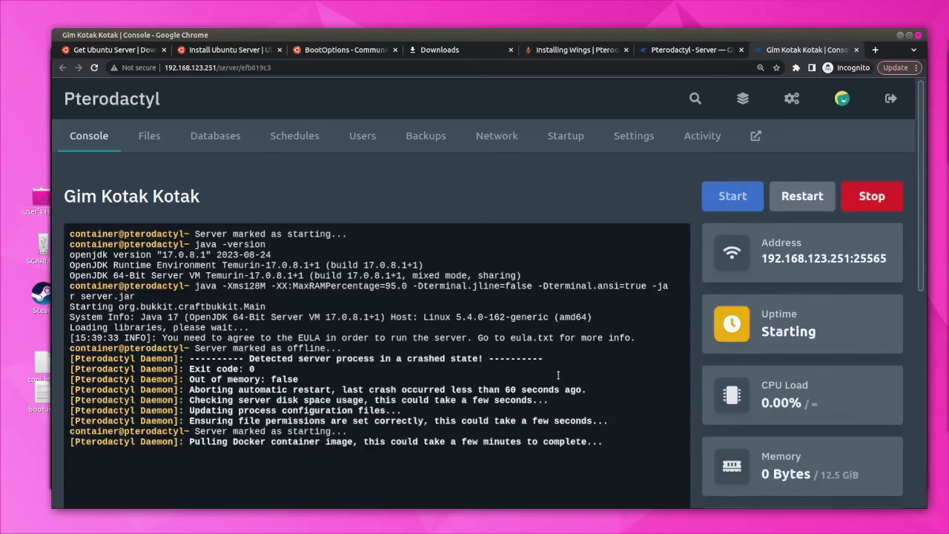
# - Follow the console output as the Paper 1.20.1 server starts up
pyautogui.scroll(-3, 521, 384)
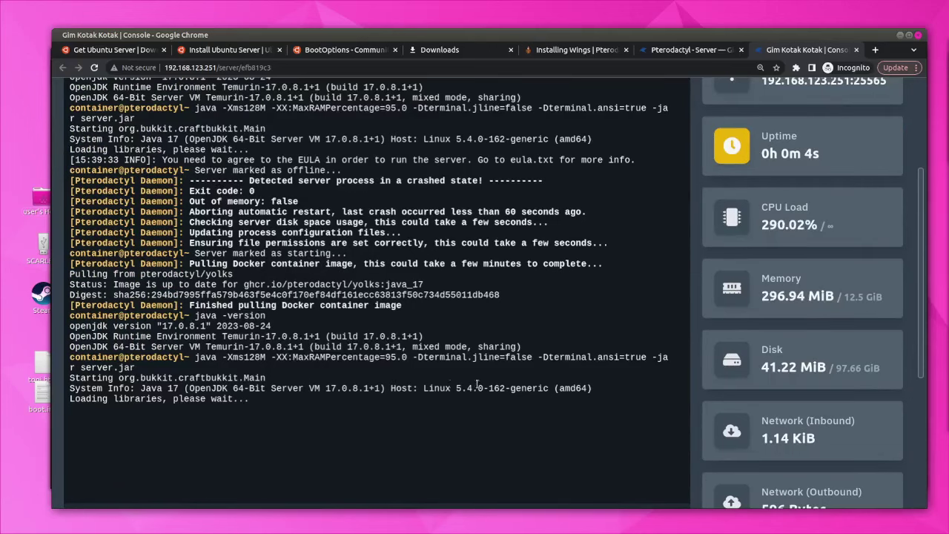
pyautogui.scroll(-2, 672, 303)
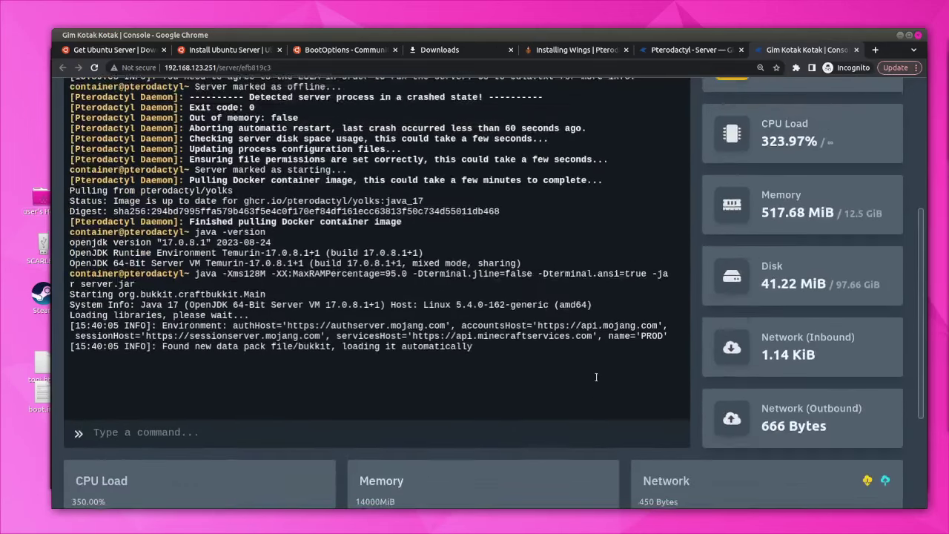
pyautogui.scroll(5, 607, 376)
pyautogui.scroll(-2, 608, 376)
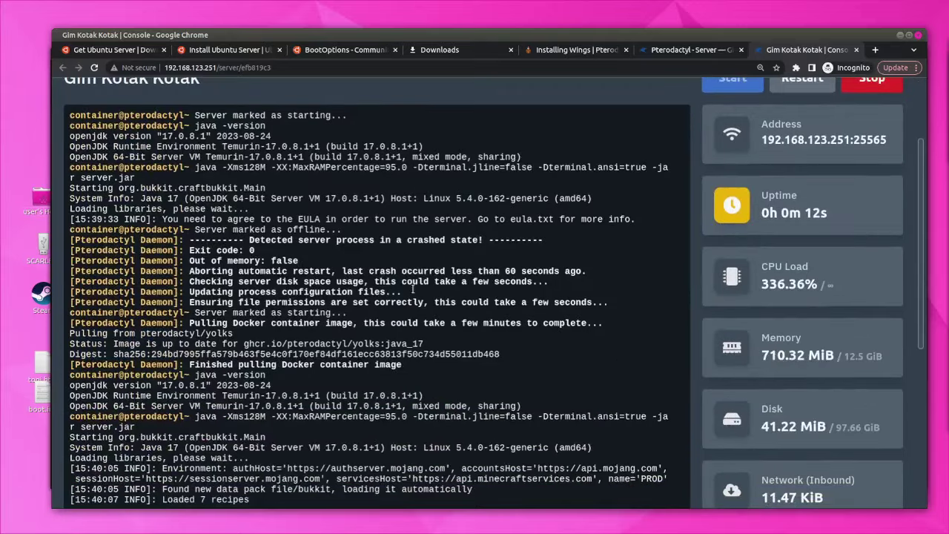
pyautogui.scroll(-2, 259, 384)
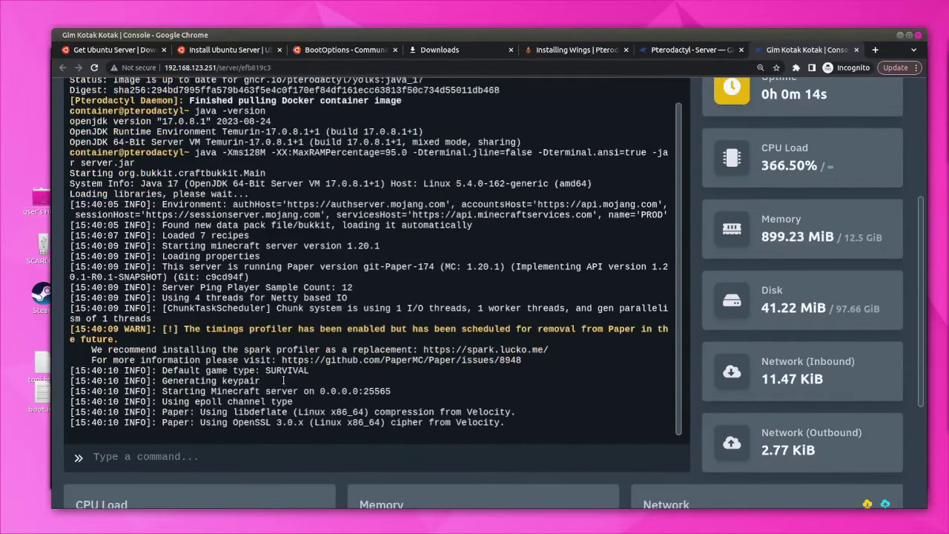
pyautogui.scroll(4, 550, 400)
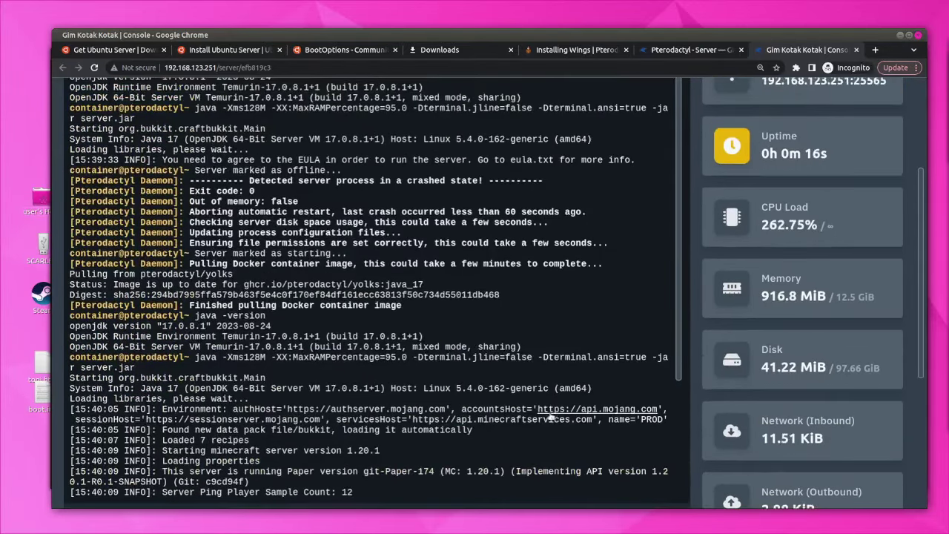
pyautogui.scroll(-5, 355, 482)
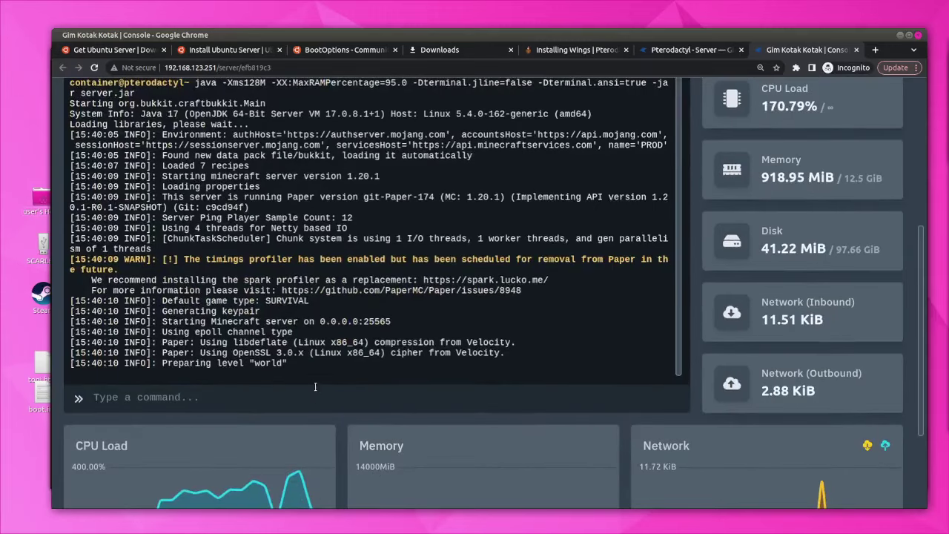
# - Inspect the final startup lines until the server is marked running, then switch to Minecraft
pyautogui.moveTo(333, 362); pyautogui.dragTo(69, 331)
pyautogui.click(162, 361)
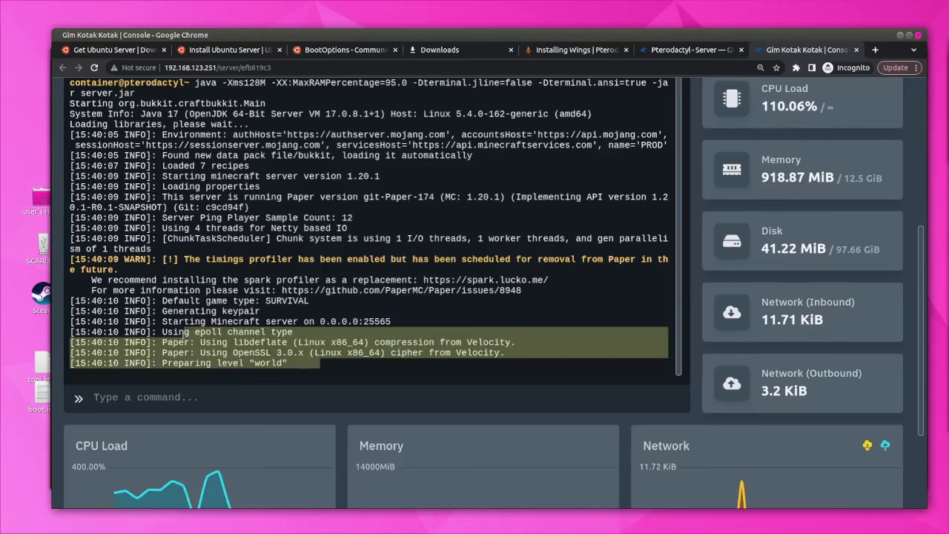
pyautogui.click(70, 331)
pyautogui.moveTo(353, 363); pyautogui.dragTo(221, 363)
pyautogui.moveTo(221, 363); pyautogui.dragTo(255, 371)
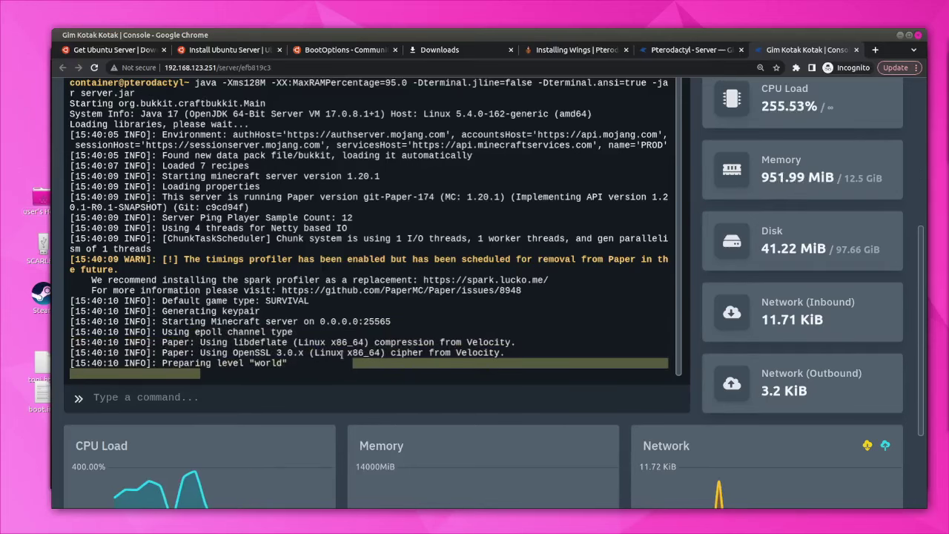
pyautogui.click(307, 360)
pyautogui.scroll(-2, 333, 365)
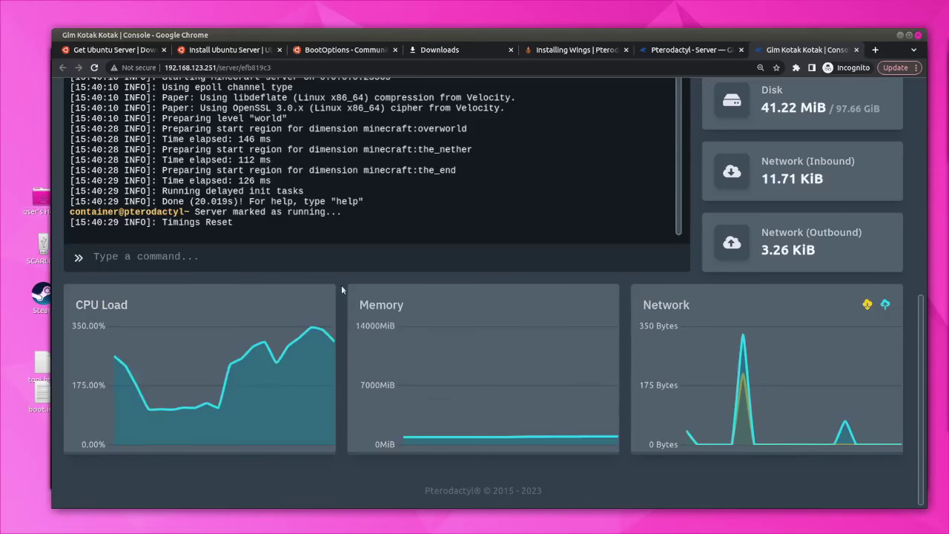
pyautogui.scroll(3, 341, 326)
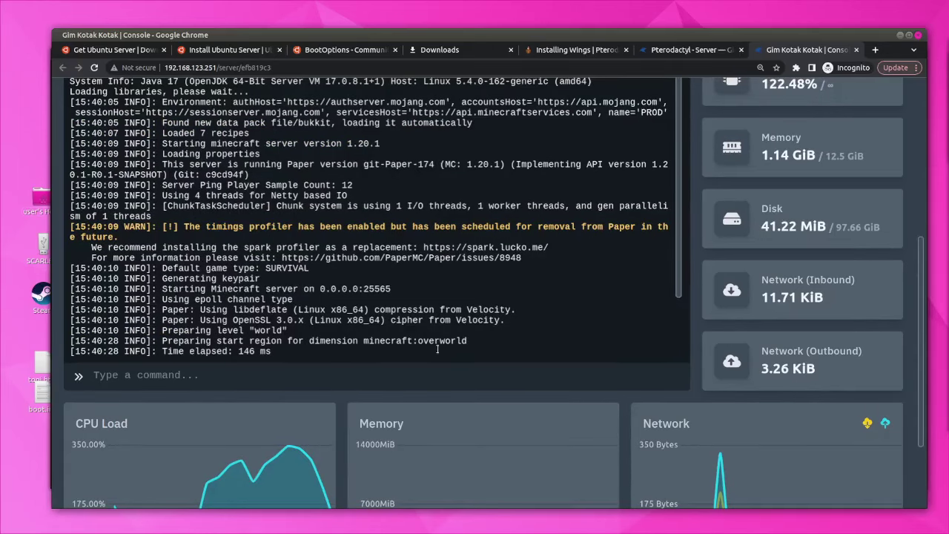
pyautogui.hotkey('alt', 'Tab')
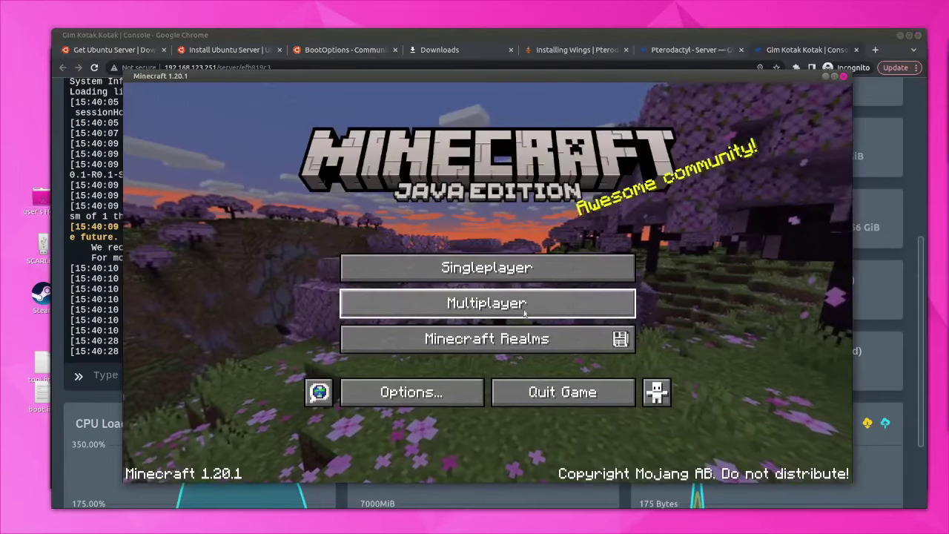
# - Enter a mistyped server address in Multiplayer Direct Connection and try connecting
pyautogui.click(524, 313)
pyautogui.click(442, 375)
pyautogui.click(506, 413)
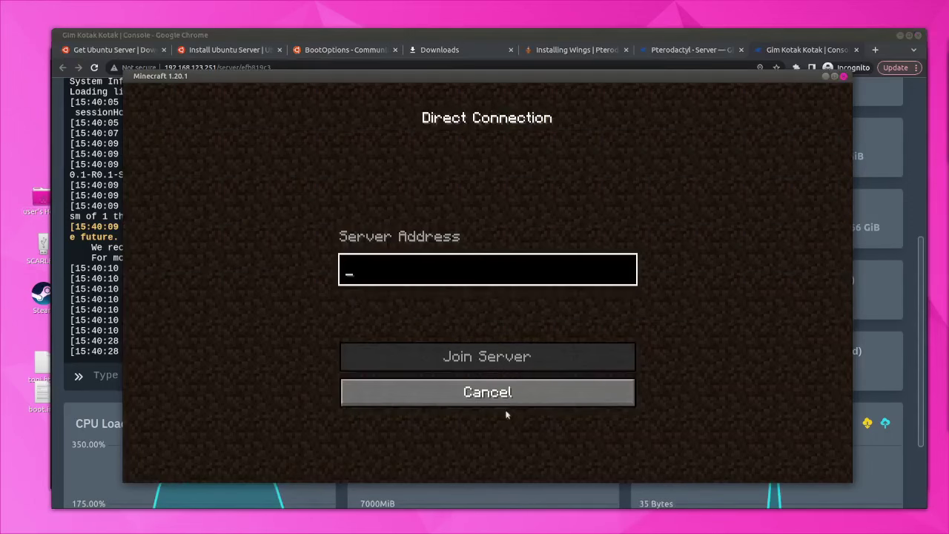
pyautogui.write('182.168.12')
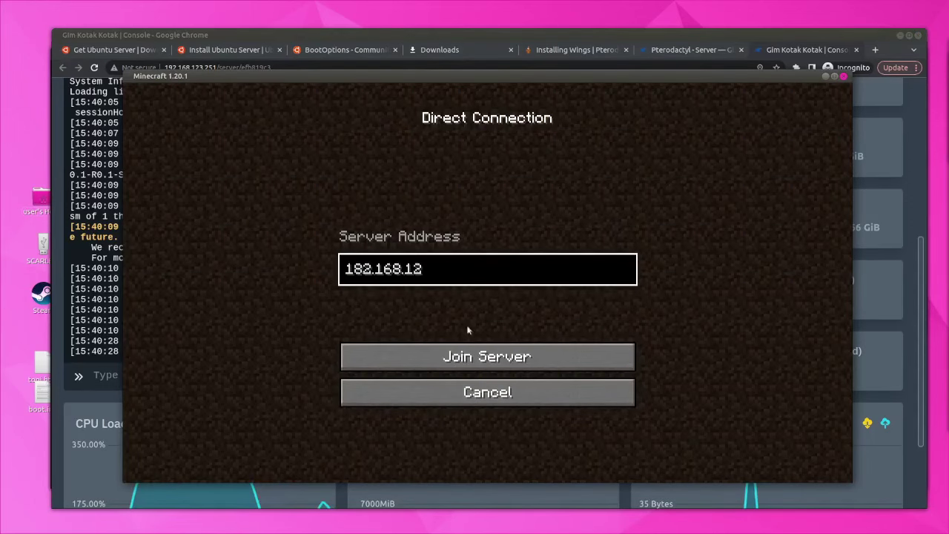
pyautogui.write('4.1')
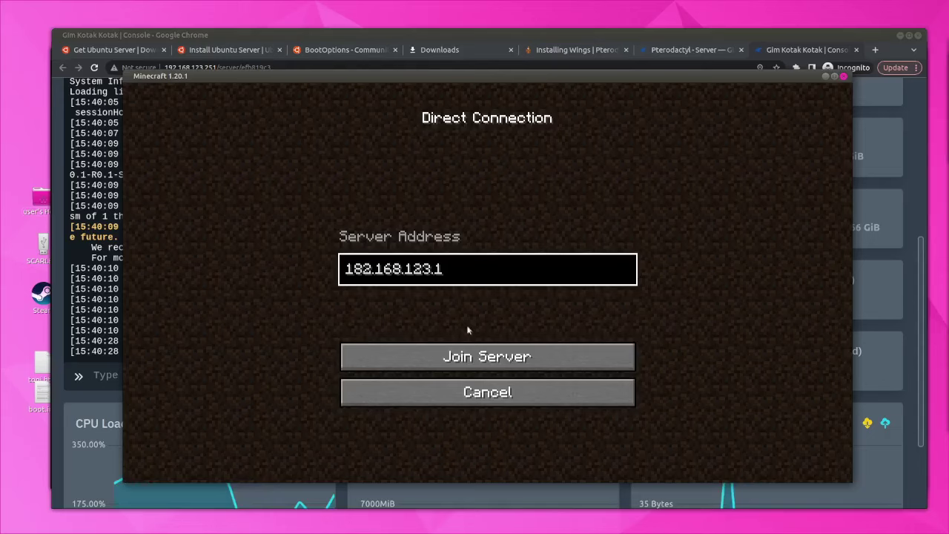
pyautogui.press('BackSpace')
pyautogui.write('251:')
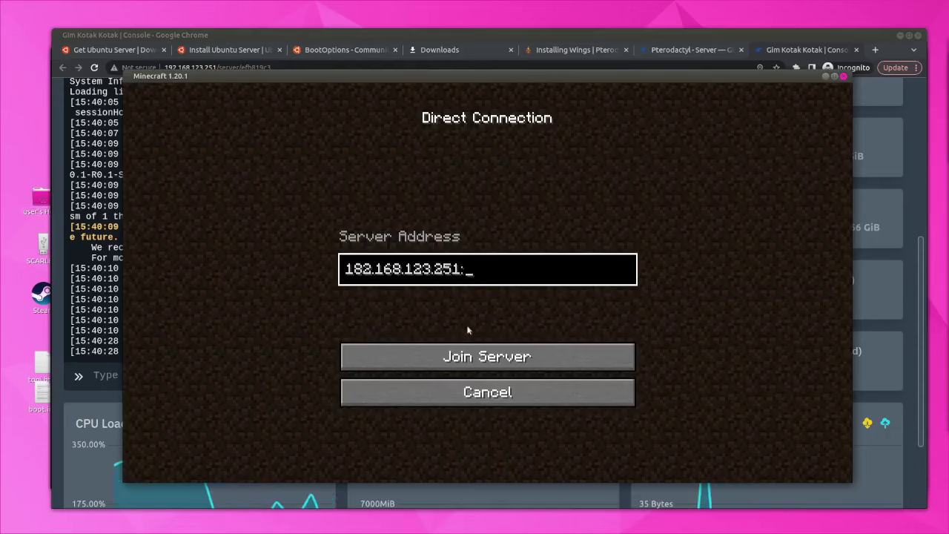
pyautogui.press('Return')
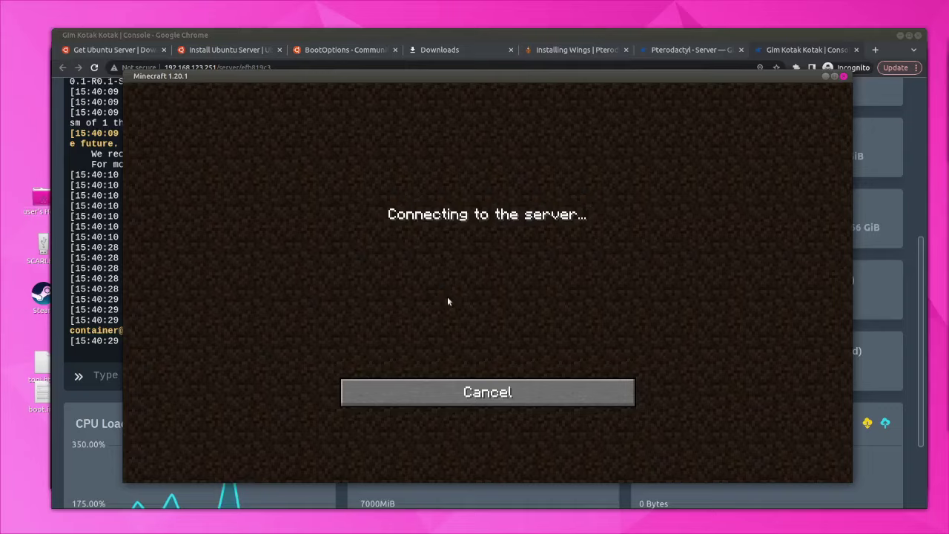
# - Check the server console, abandon the stalled connection and reopen Direct Connection
pyautogui.click(906, 310)
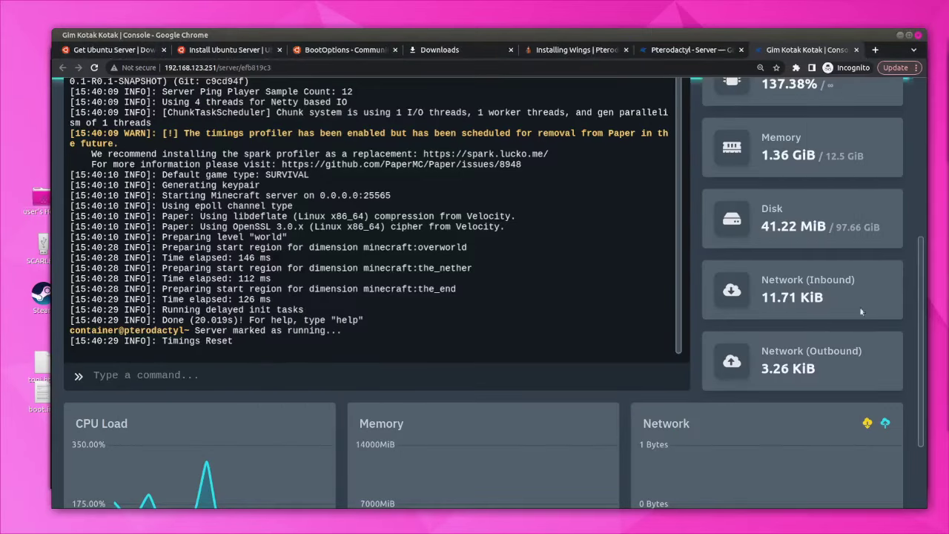
pyautogui.scroll(5, 849, 301)
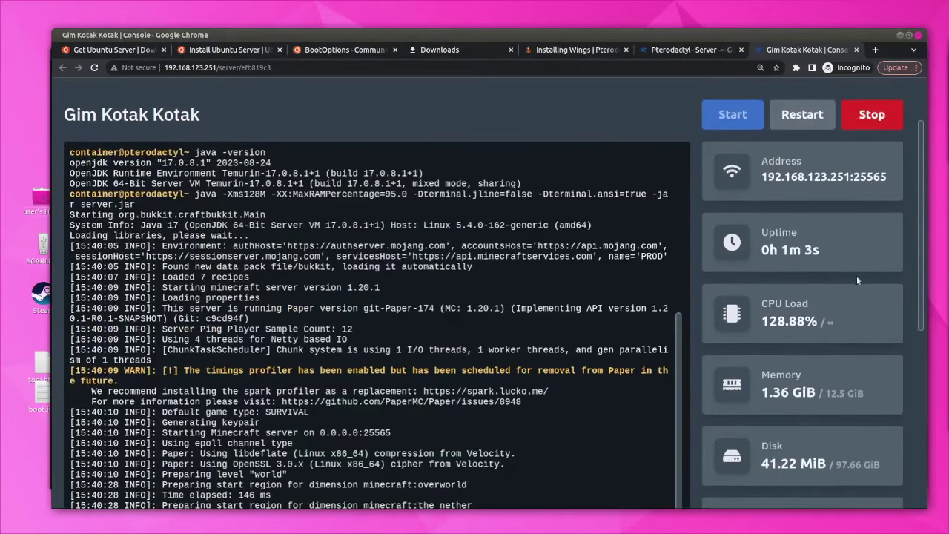
pyautogui.hotkey('alt', 'Tab')
pyautogui.click(487, 391)
pyautogui.click(489, 417)
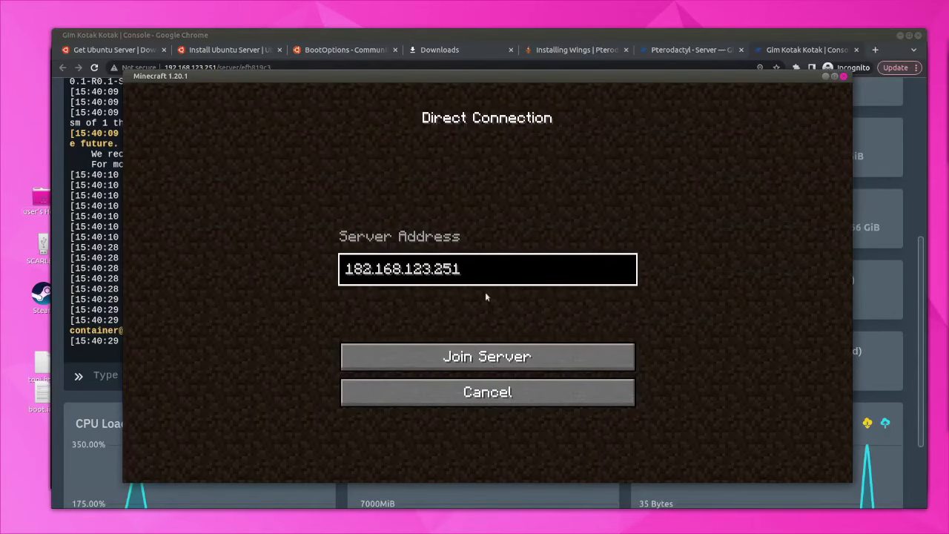
# - Change 182 to 192 in the address and join the server at 192.168.123.251
pyautogui.press('Left')
pyautogui.press('Left')
pyautogui.press('Left')
pyautogui.press('Left')
pyautogui.press('Left')
pyautogui.press('Left')
pyautogui.press('Left')
pyautogui.press('Left')
pyautogui.press('Left')
pyautogui.press('Left')
pyautogui.press('Left')
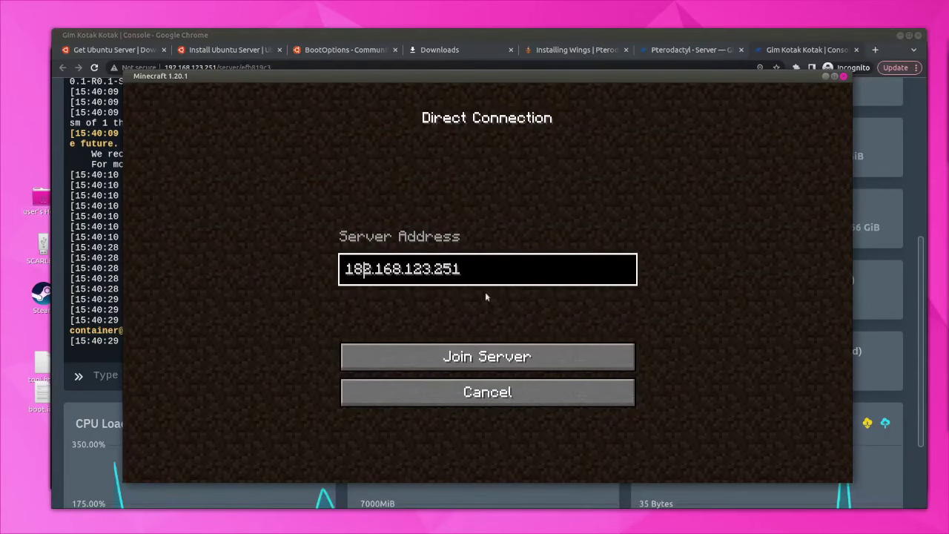
pyautogui.press('BackSpace')
pyautogui.write('9')
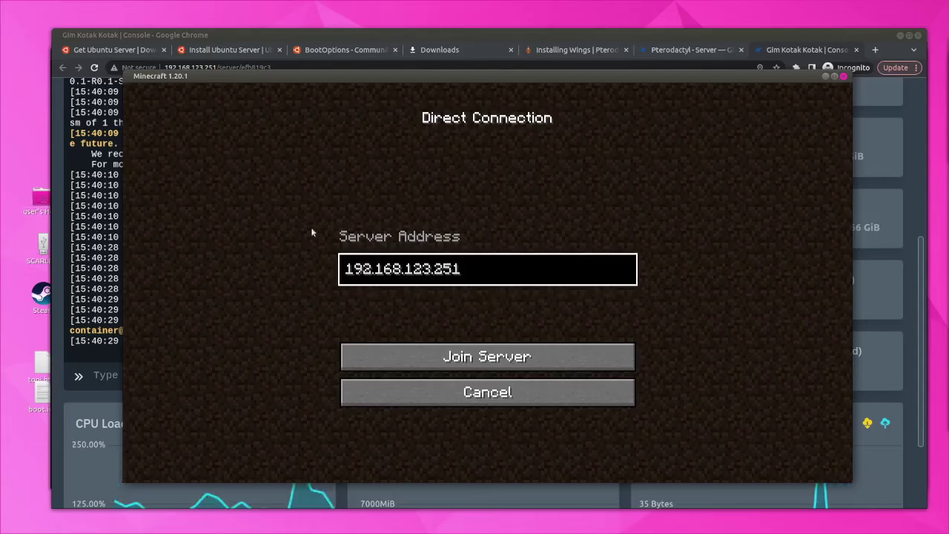
pyautogui.click(412, 353)
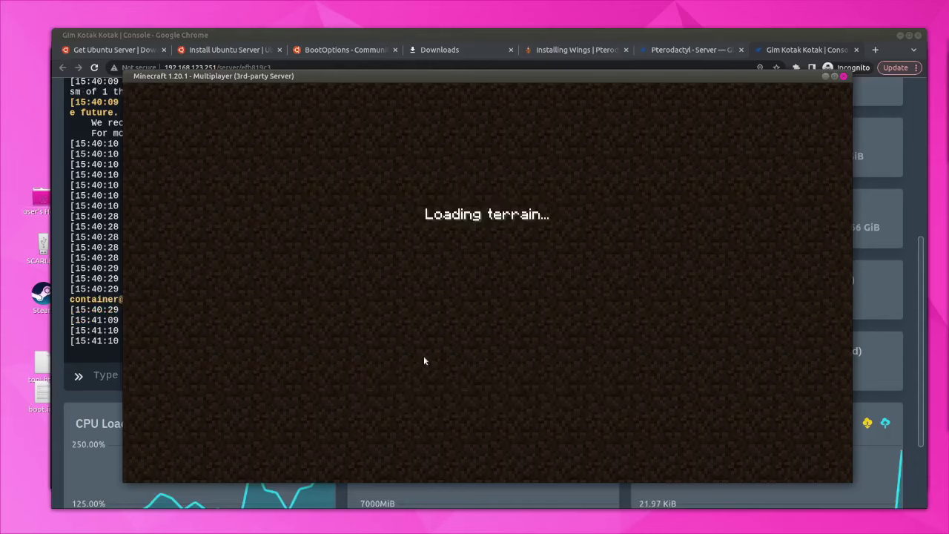
pyautogui.hotkey('alt', 'Tab')
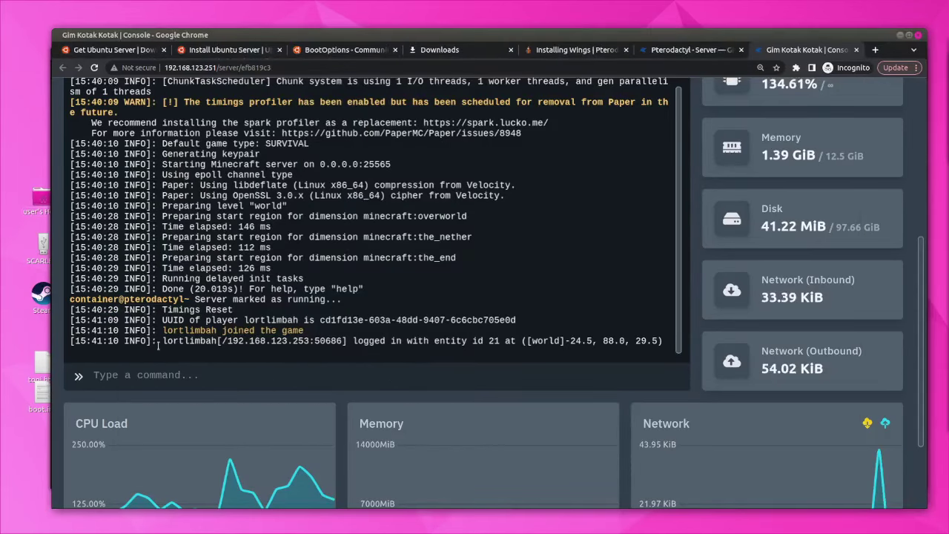
# - Confirm the player's login line in the console and look around the loaded world
pyautogui.moveTo(161, 341); pyautogui.dragTo(347, 341)
pyautogui.tripleClick(393, 341)
pyautogui.hotkey('alt', 'Tab')
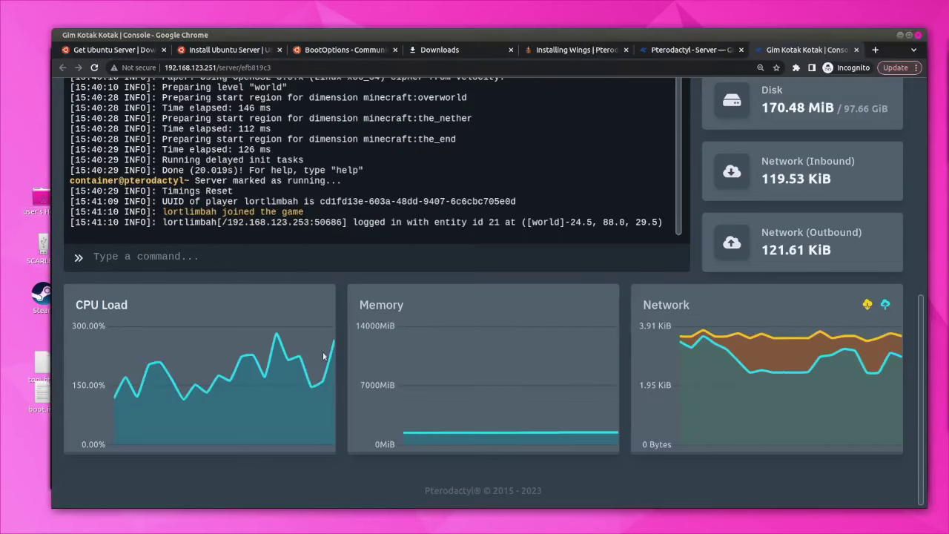
pyautogui.scroll(3, 324, 357)
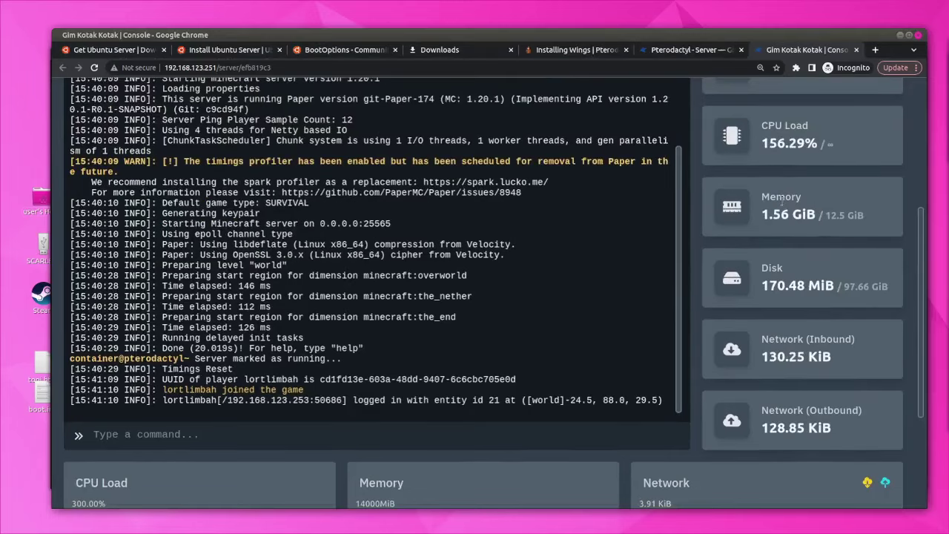
pyautogui.scroll(1, 789, 215)
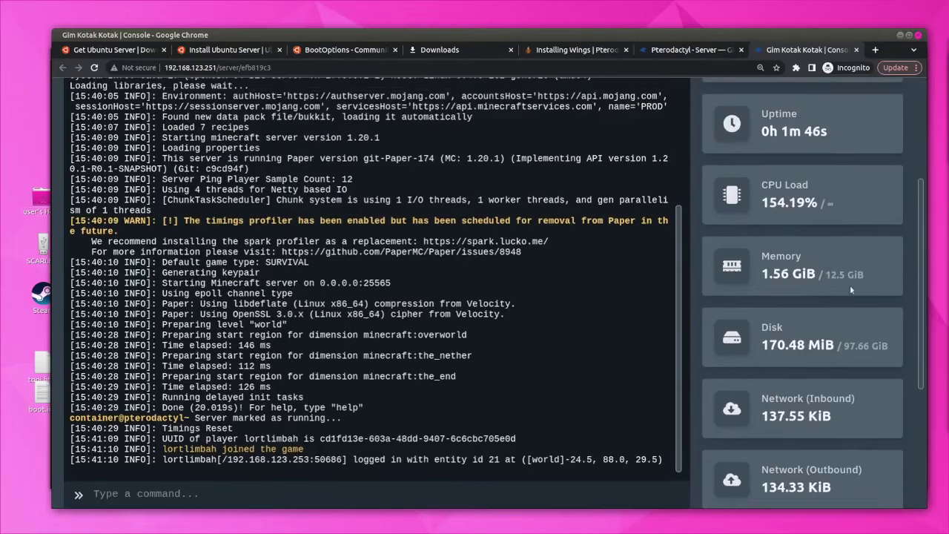
pyautogui.scroll(-4, 832, 299)
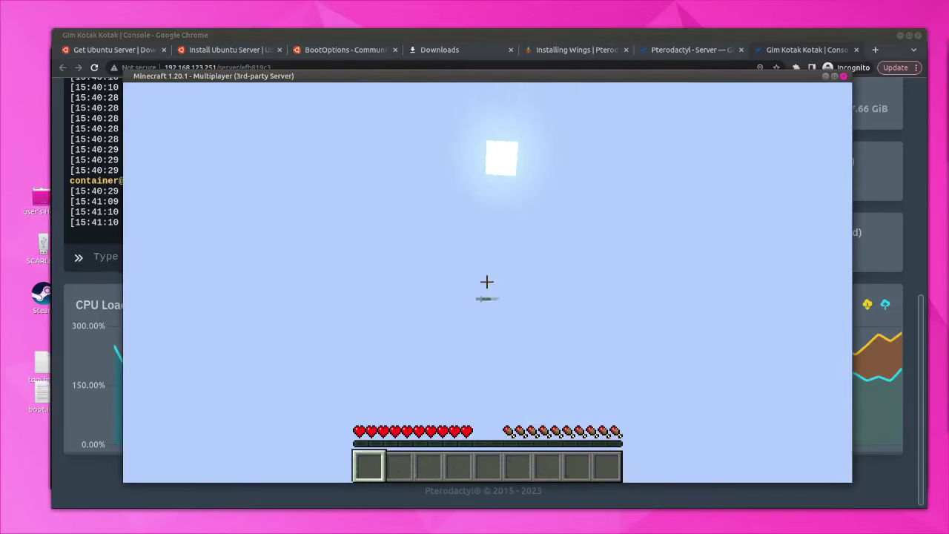
pyautogui.press('F3')
pyautogui.press('F3')
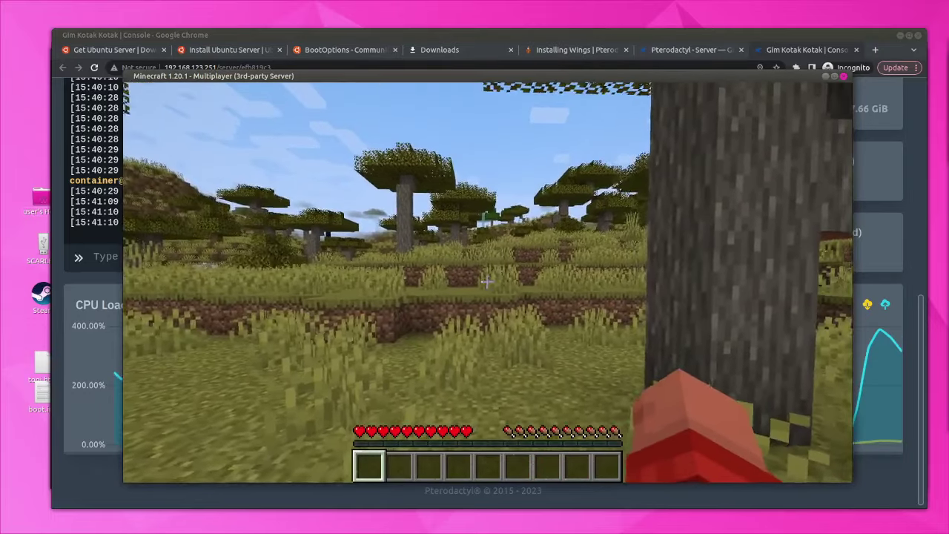
# - Run tps in the server console to confirm the server reports 20.0 TPS
pyautogui.hotkey('alt', 'Tab')
pyautogui.click(370, 265)
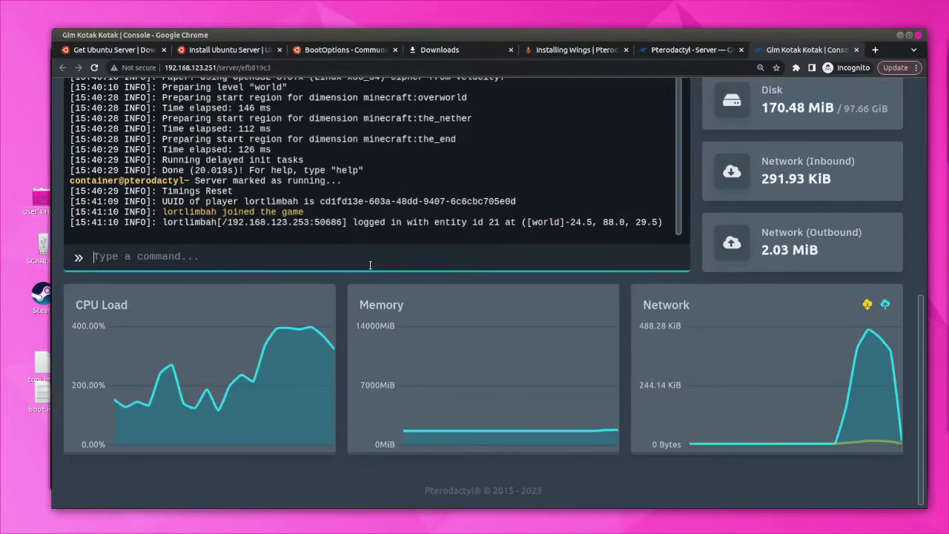
pyautogui.write('tps')
pyautogui.press('Return')
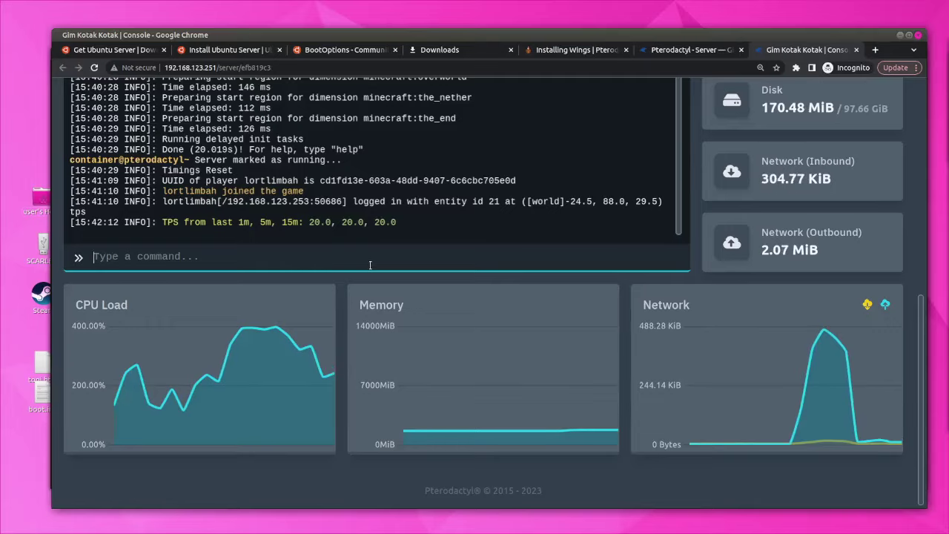
pyautogui.hotkey('alt', 'Tab')
# - Resume play and walk across the savanna terrain up to a tree
pyautogui.press('Escape')
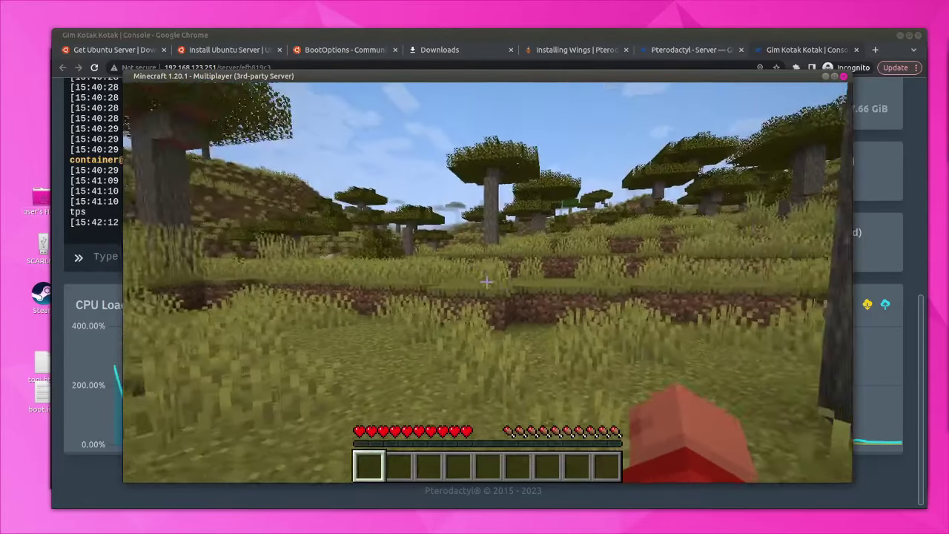
pyautogui.press('w')
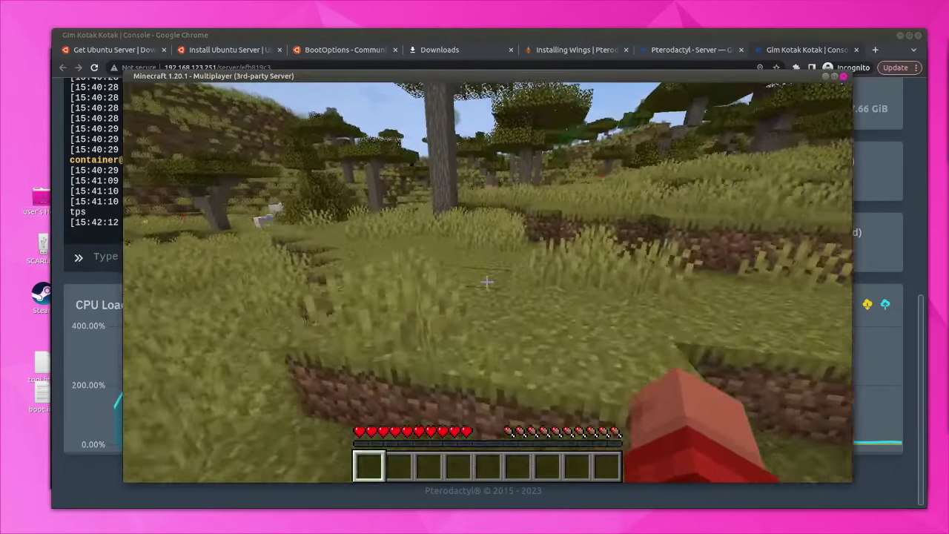
pyautogui.press('w')
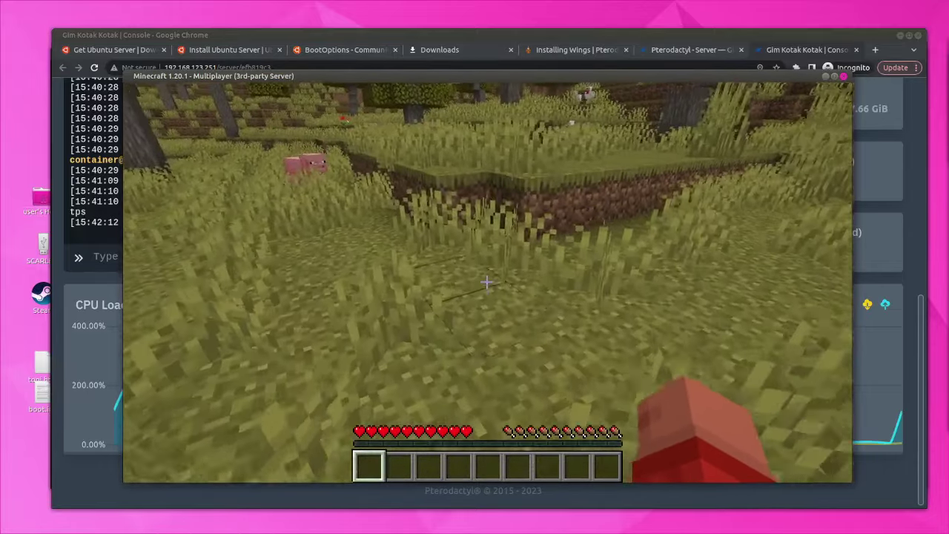
pyautogui.press('w')
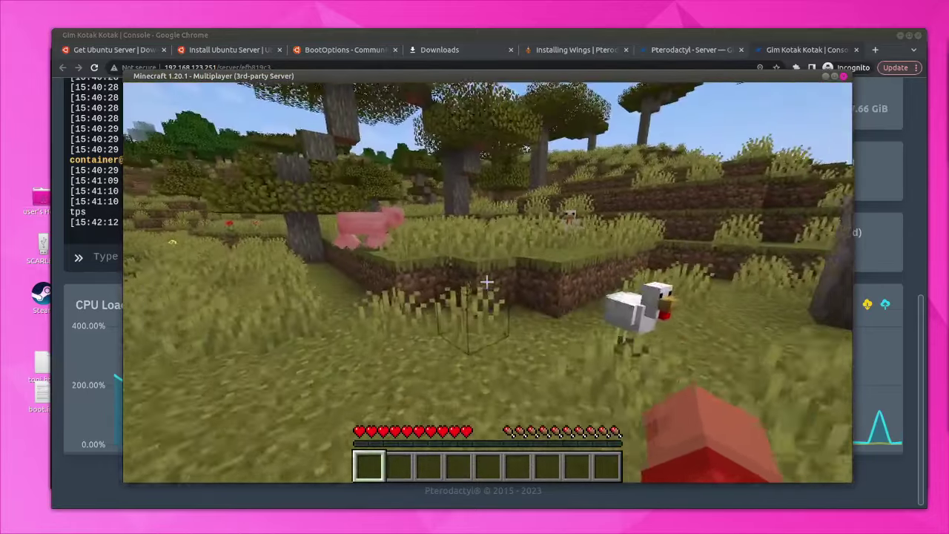
pyautogui.press('w')
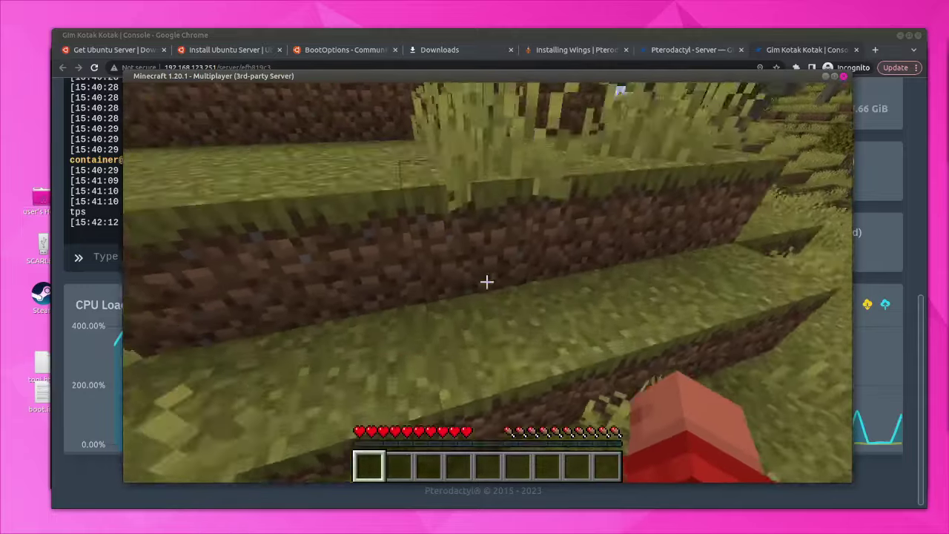
pyautogui.press('w')
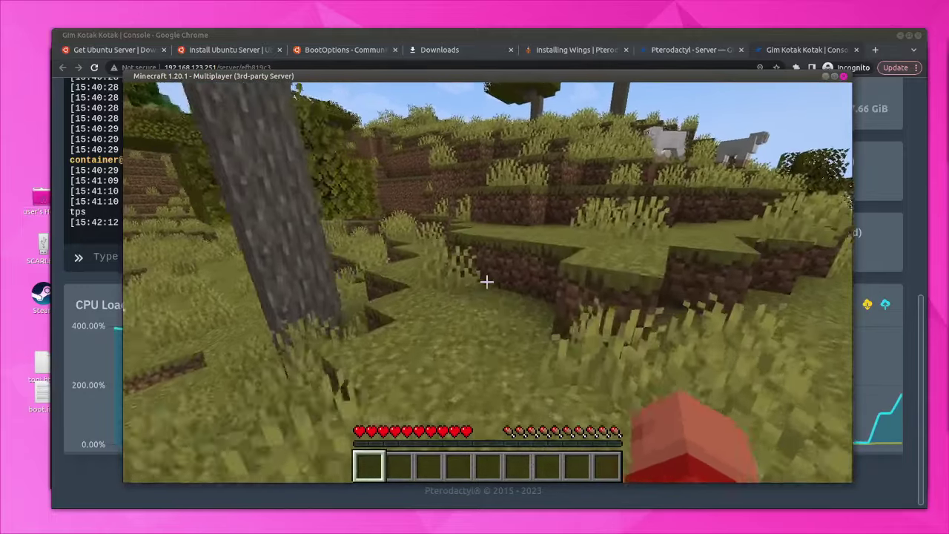
pyautogui.press('w')
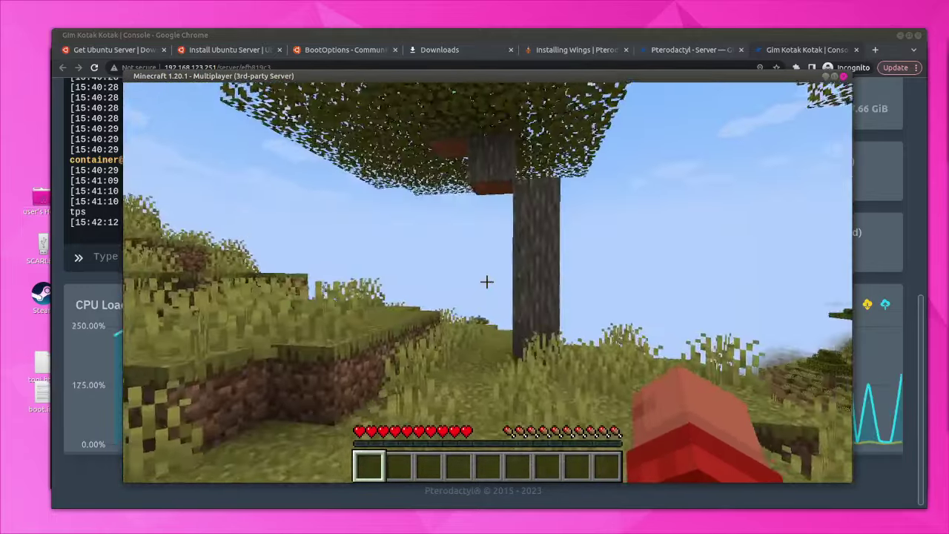
pyautogui.press('w')
# - Mine logs from the tree trunk until four are collected
pyautogui.click(486, 281)
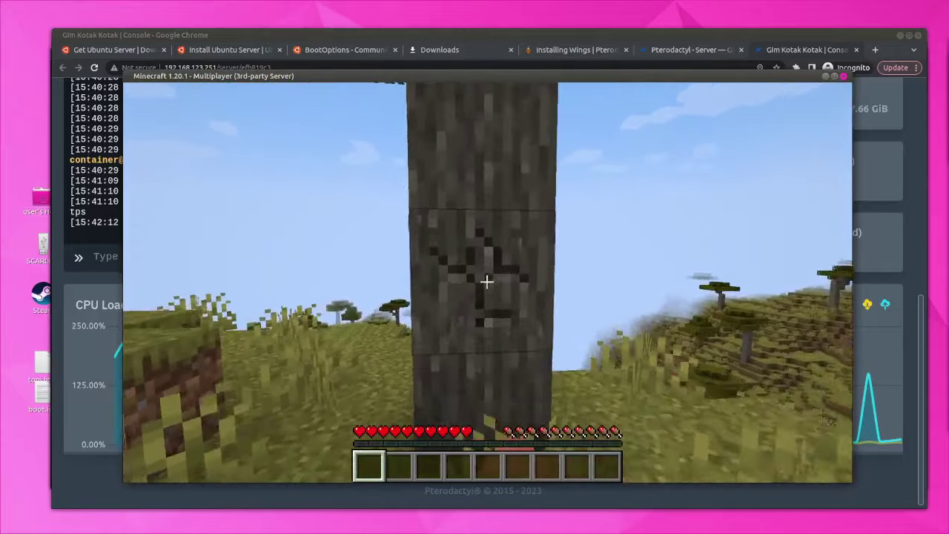
pyautogui.moveTo(486, 281); pyautogui.dragTo(486, 281)
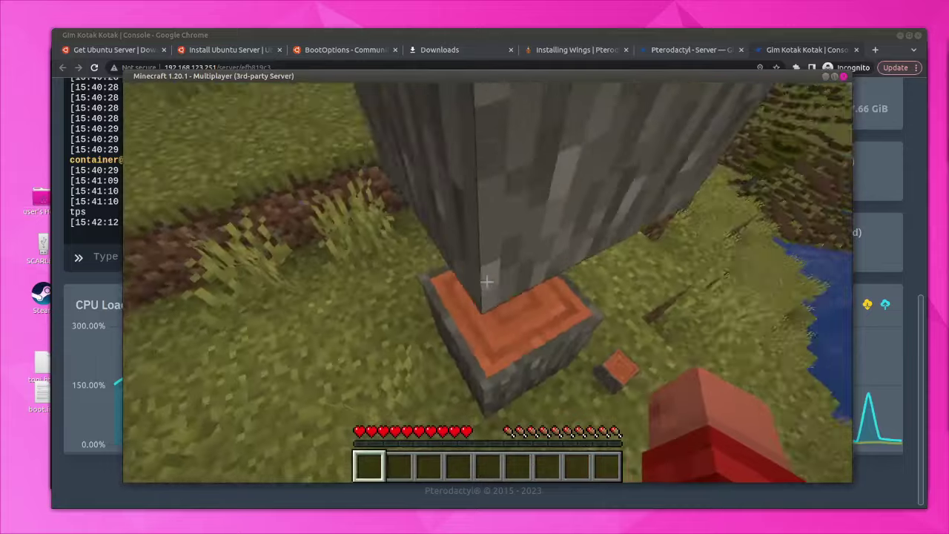
pyautogui.press('3')
pyautogui.moveTo(487, 281); pyautogui.dragTo(486, 281)
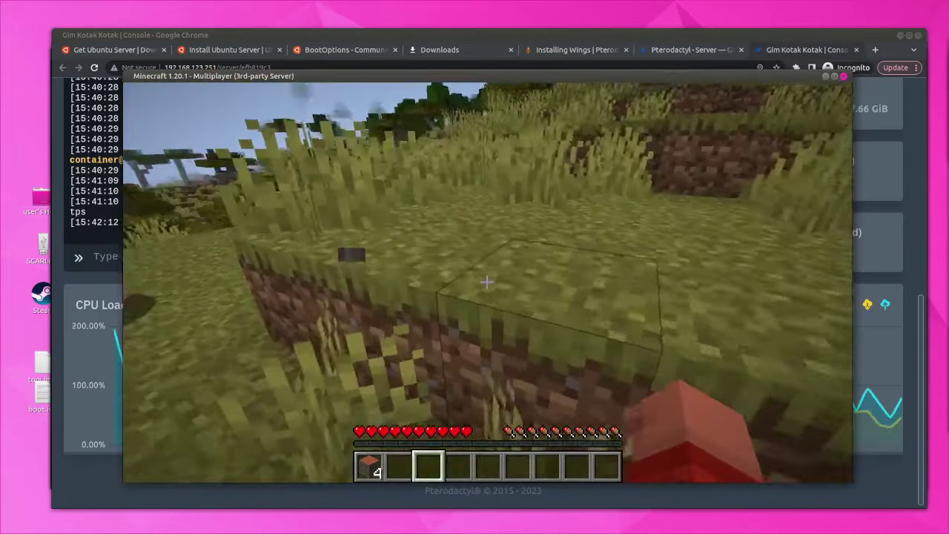
# - Craft the four logs into 16 acacia planks
pyautogui.press('e')
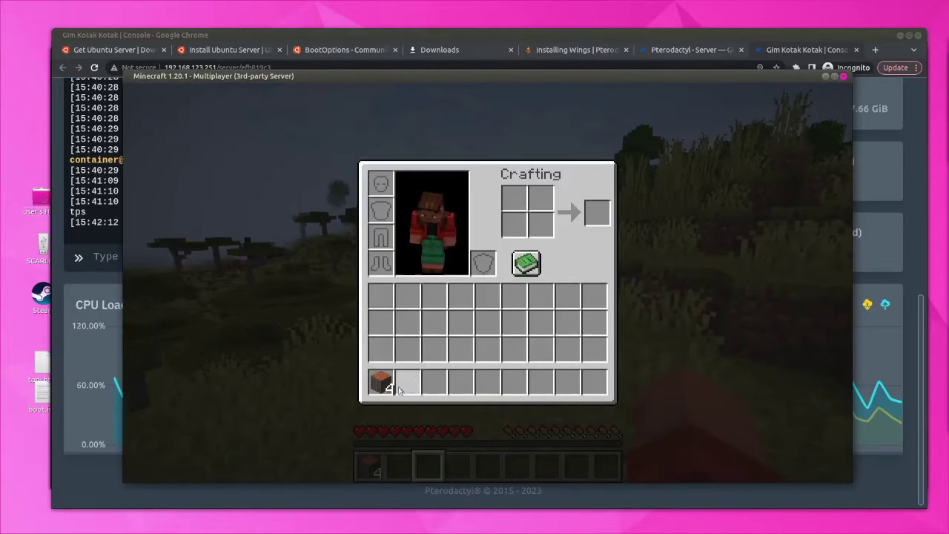
pyautogui.click(380, 381)
pyautogui.click(540, 223)
pyautogui.keyDown('shift'); pyautogui.click(596, 213); pyautogui.keyUp('shift')
pyautogui.press('e')
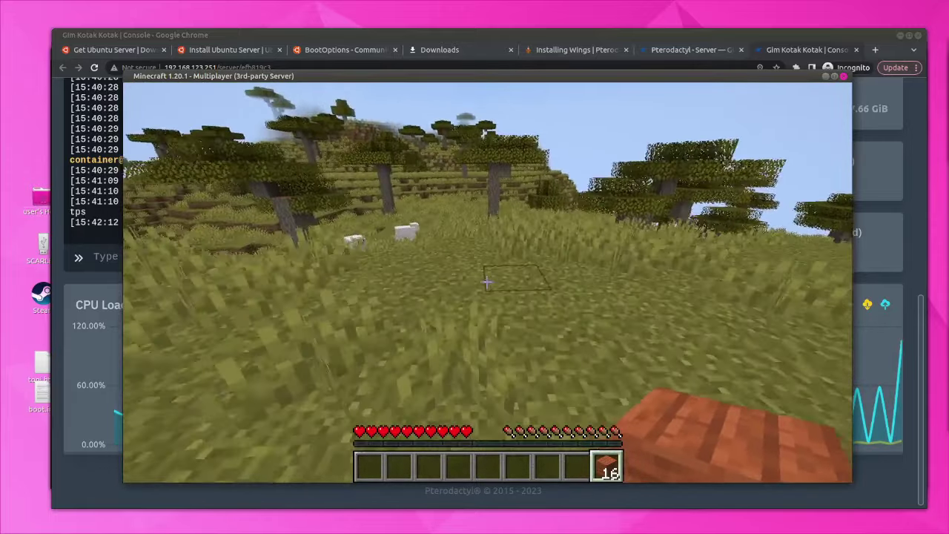
# - Craft a crafting table and place acacia planks around it
pyautogui.press('e')
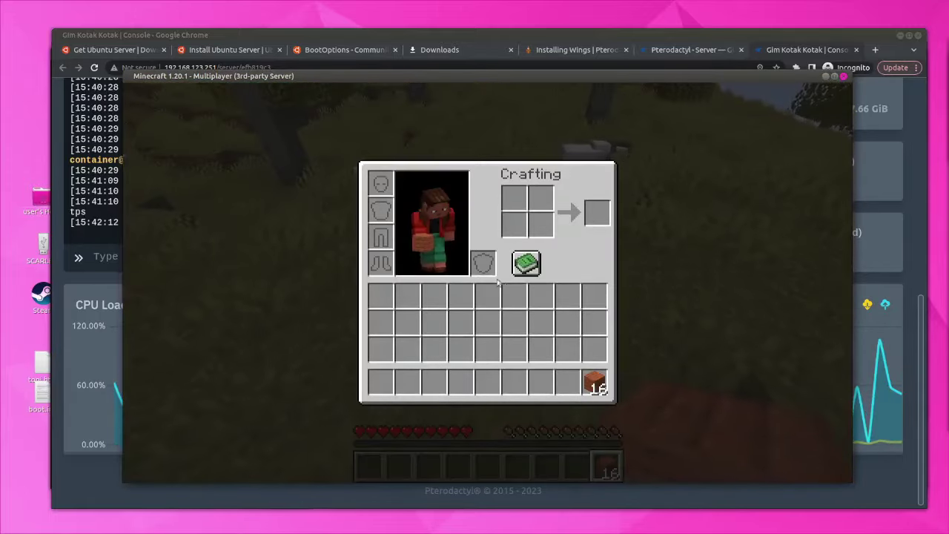
pyautogui.moveTo(517, 211); pyautogui.dragTo(541, 224)
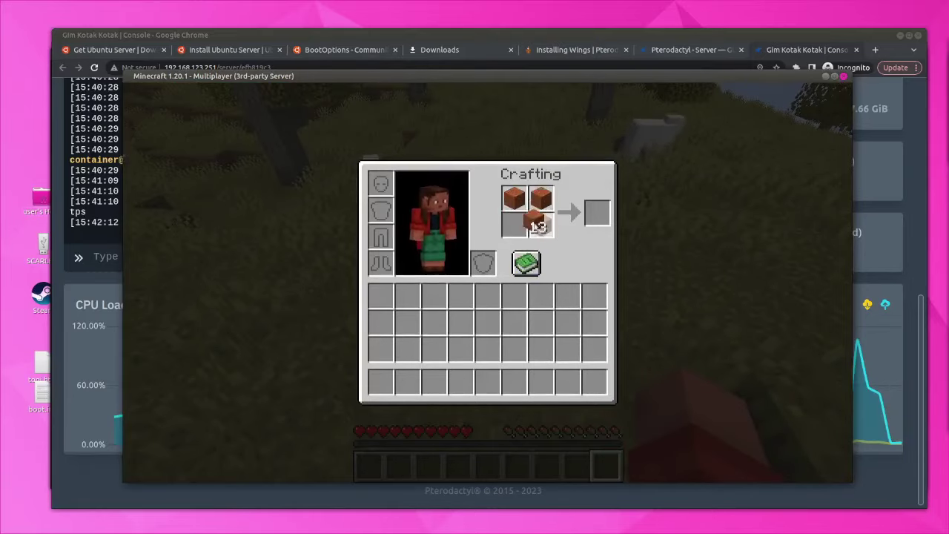
pyautogui.keyDown('shift'); pyautogui.click(597, 212); pyautogui.keyUp('shift')
pyautogui.press('e')
pyautogui.scroll(8, 486, 282)
pyautogui.rightClick(487, 281)
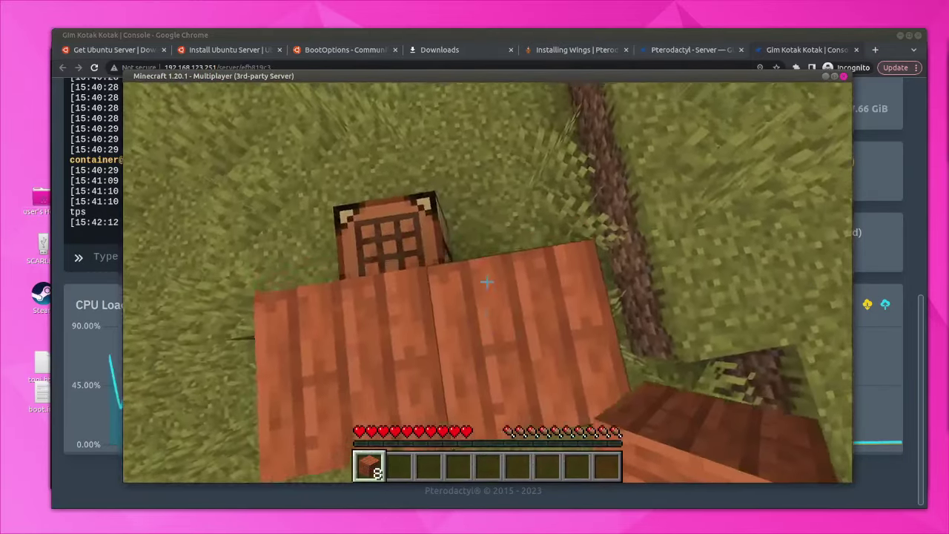
pyautogui.rightClick(486, 282)
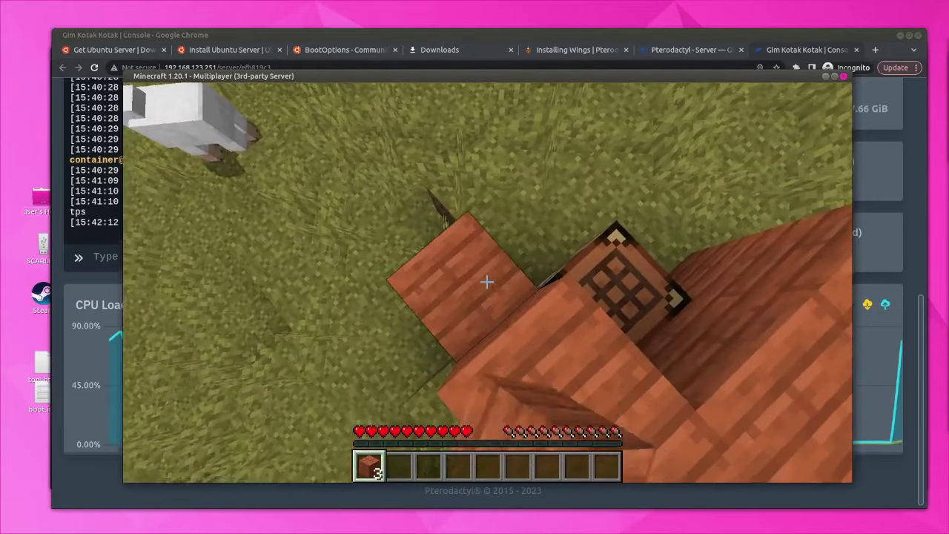
pyautogui.rightClick(487, 280)
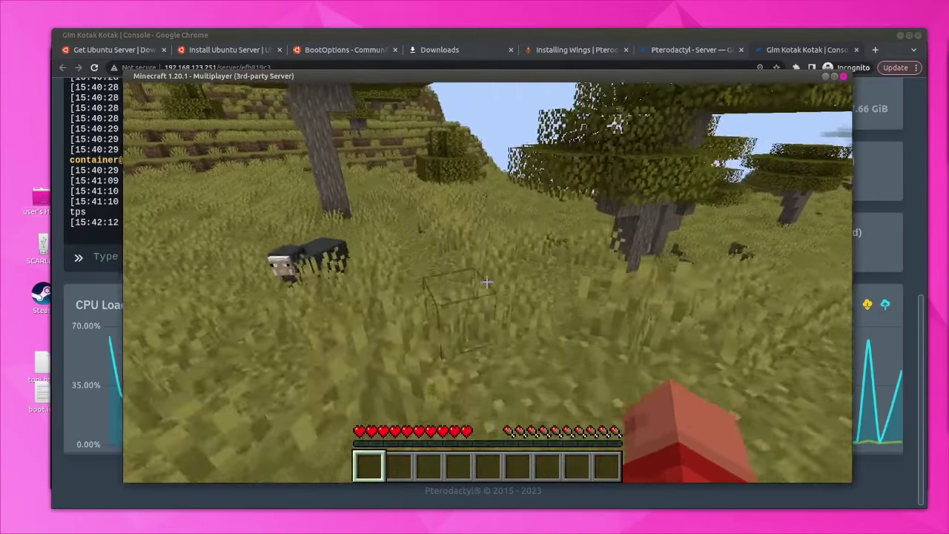
# - Walk to a nearby acacia tree and mine its logs
pyautogui.press('w')
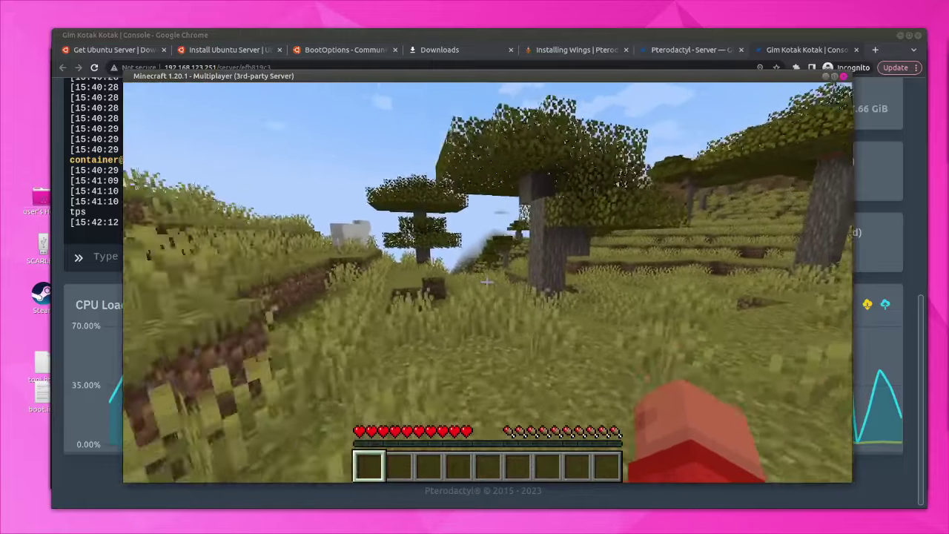
pyautogui.click(486, 281)
pyautogui.click(487, 281)
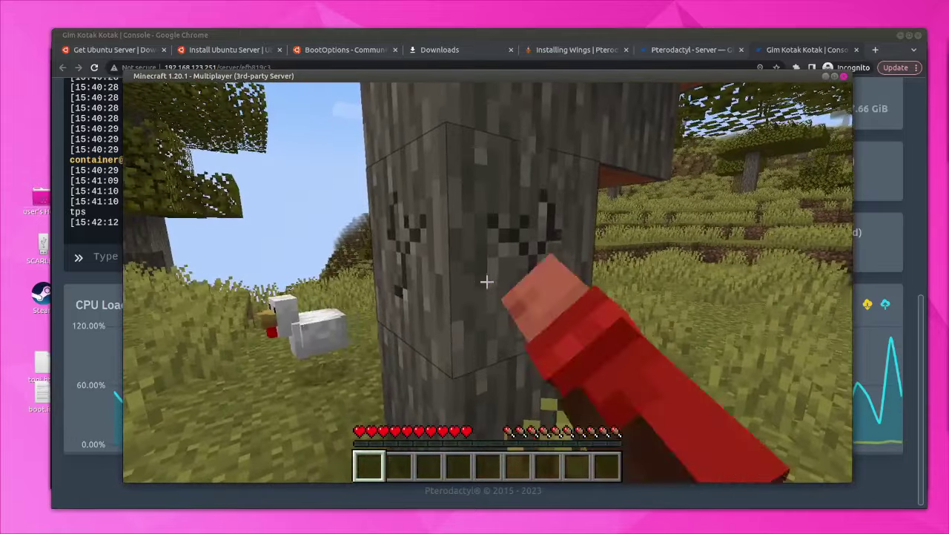
pyautogui.press('Escape')
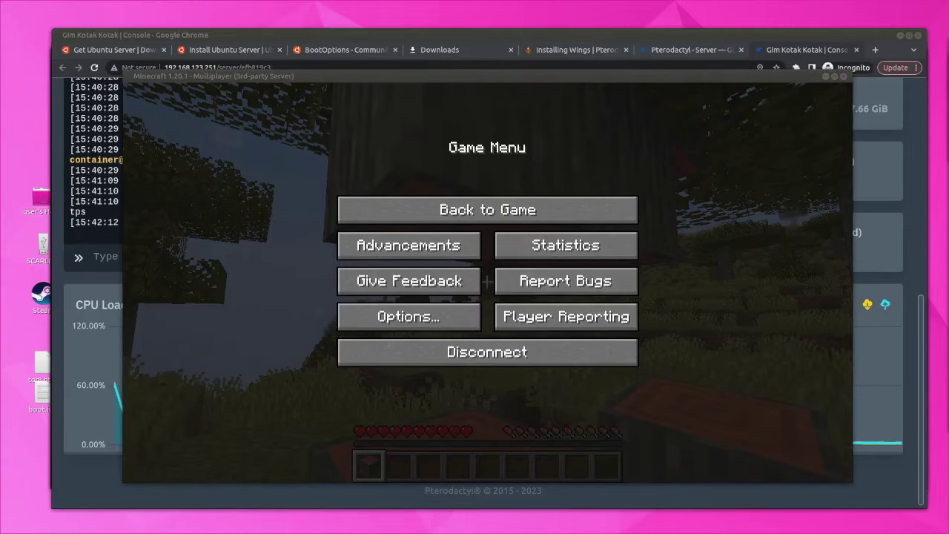
pyautogui.press('Escape')
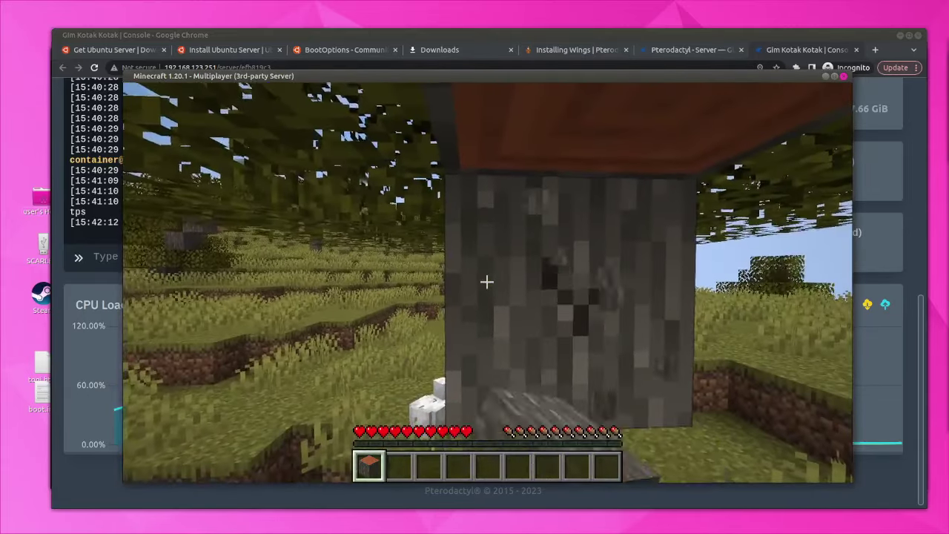
pyautogui.click(486, 281)
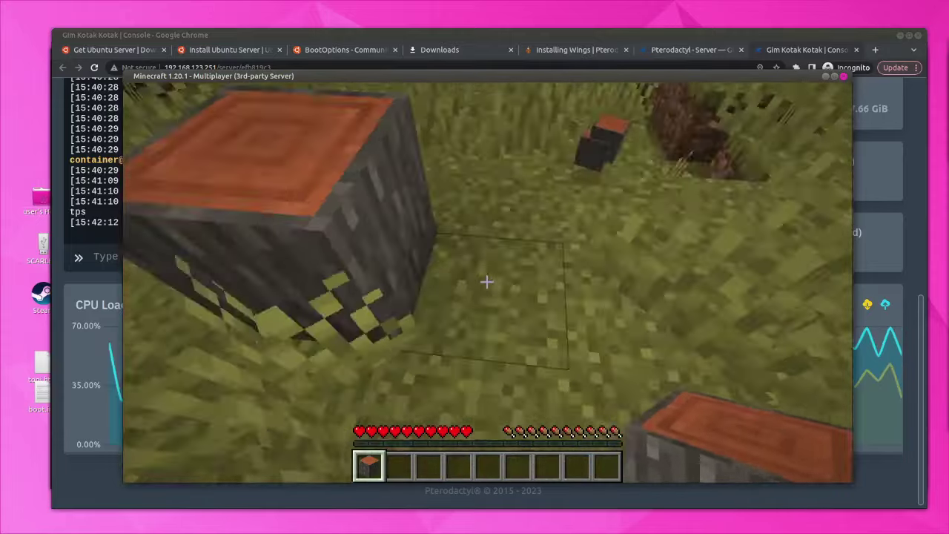
# - Collect the dropped log, climb onto the plank structure and check the crafting table
pyautogui.press('w')
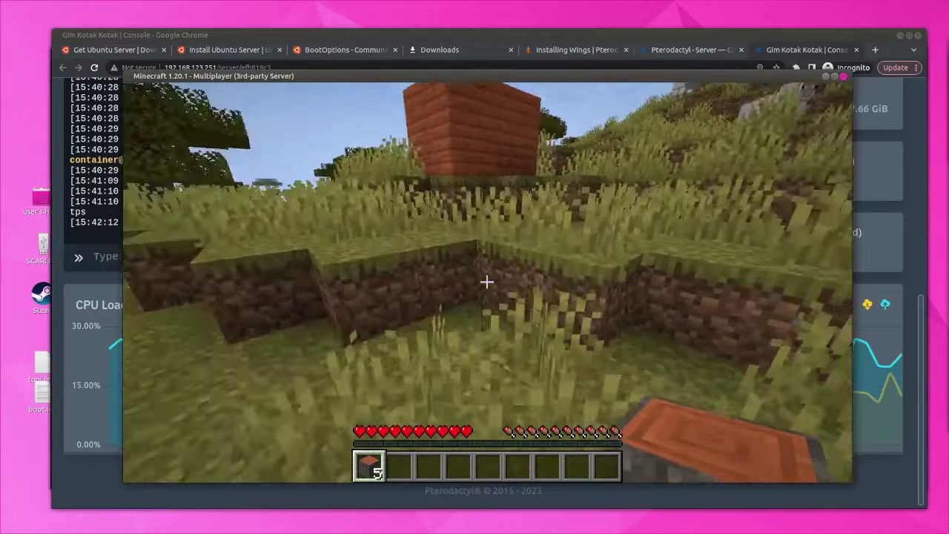
pyautogui.press('w')
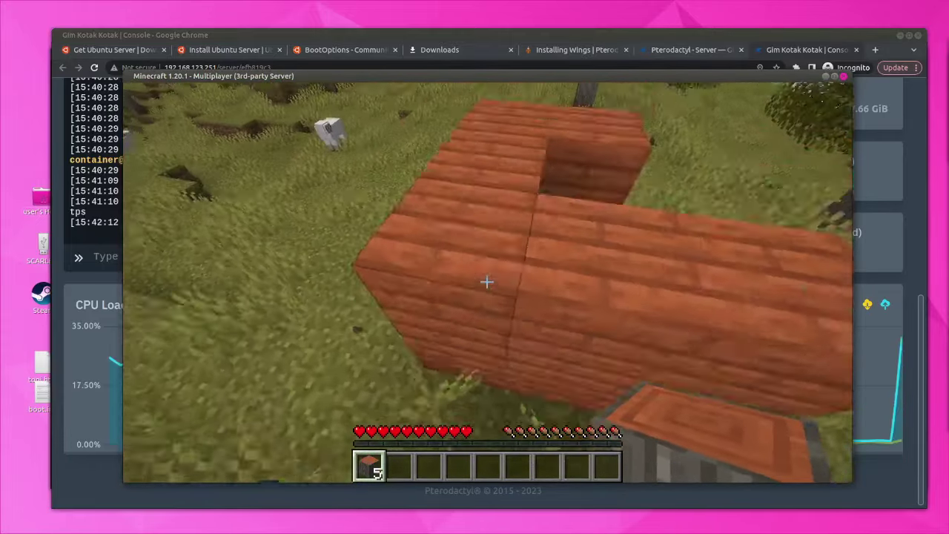
pyautogui.press('w')
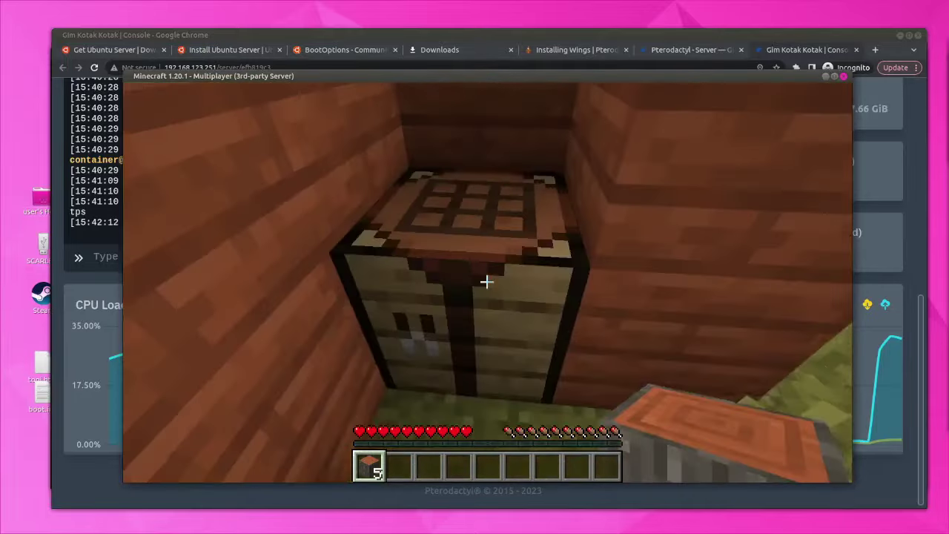
pyautogui.rightClick(486, 281)
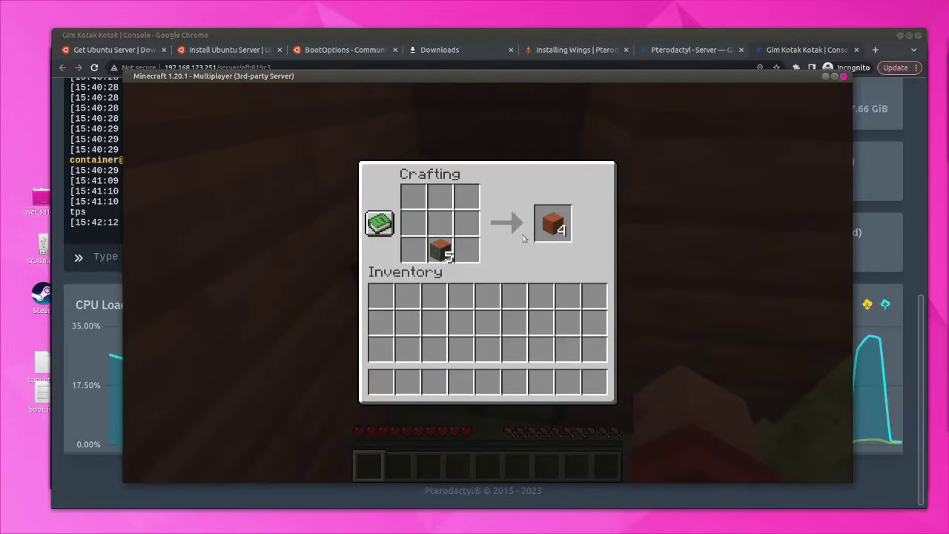
pyautogui.press('Escape')
# - Place more acacia planks, reopen the crafting table and move planks into the hotbar
pyautogui.press('s')
pyautogui.scroll(-8, 486, 281)
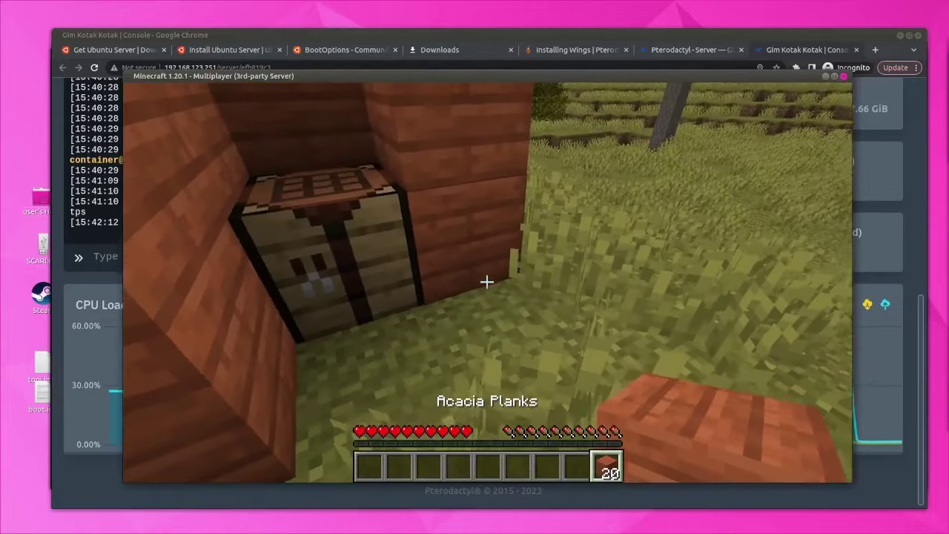
pyautogui.rightClick(486, 281)
pyautogui.rightClick(486, 281)
pyautogui.rightClick(487, 281)
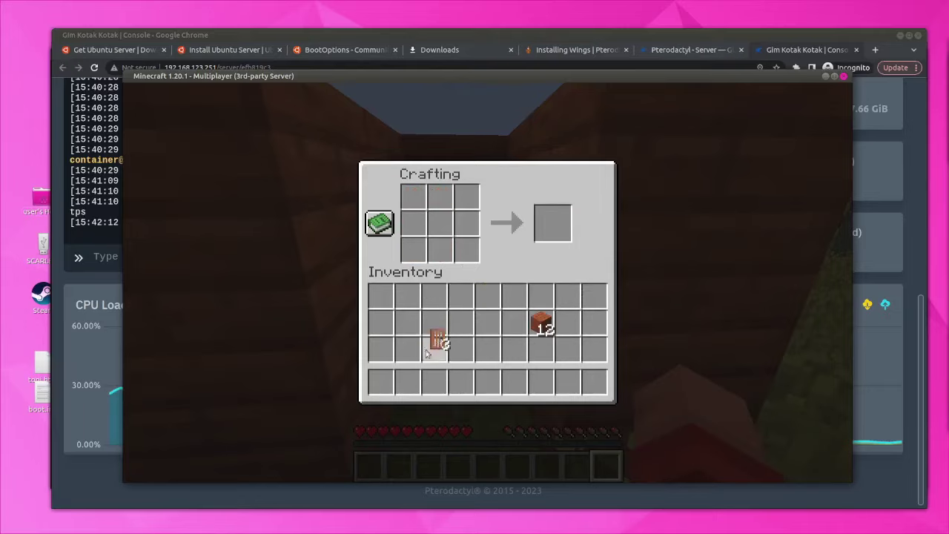
pyautogui.press('Escape')
pyautogui.scroll(8, 486, 281)
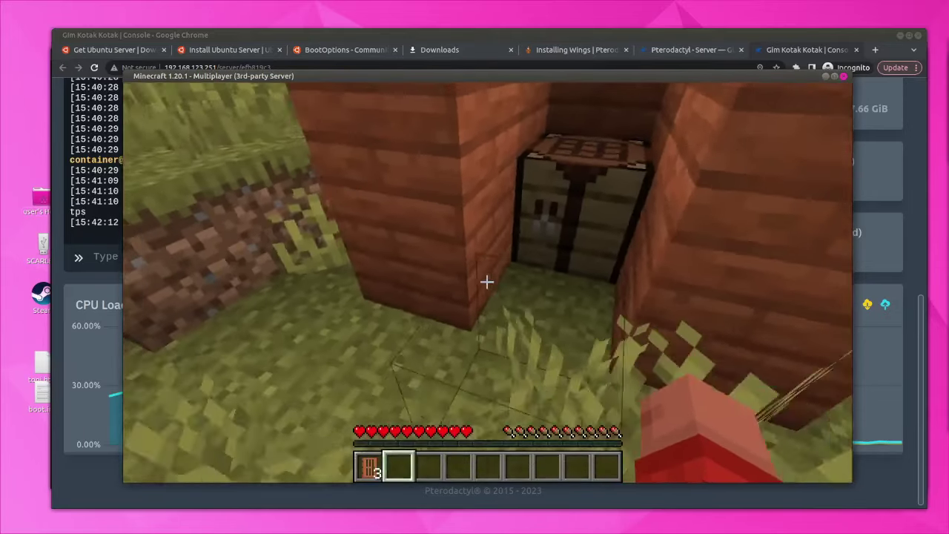
pyautogui.press('e')
pyautogui.press('2')
pyautogui.press('Escape')
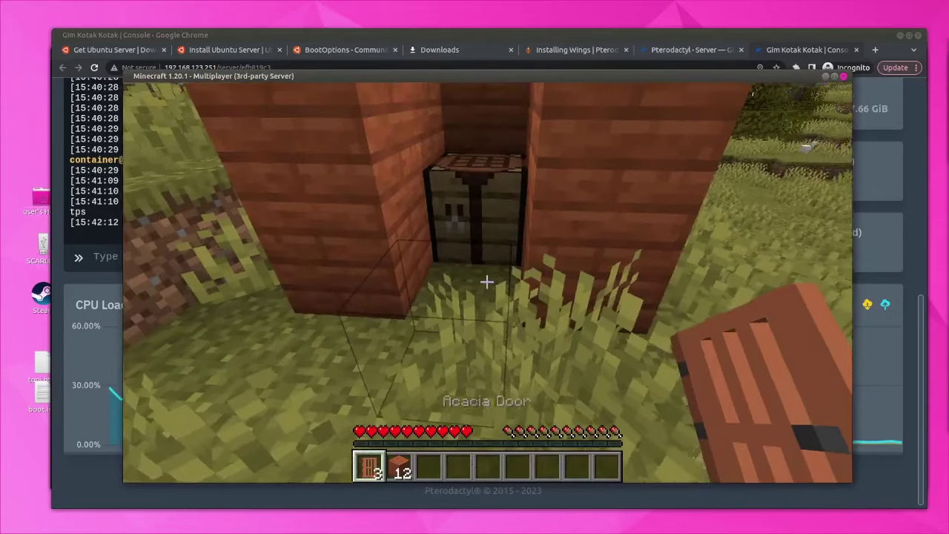
# - Clear the tall grass and place an acacia door
pyautogui.scroll(-1, 486, 281)
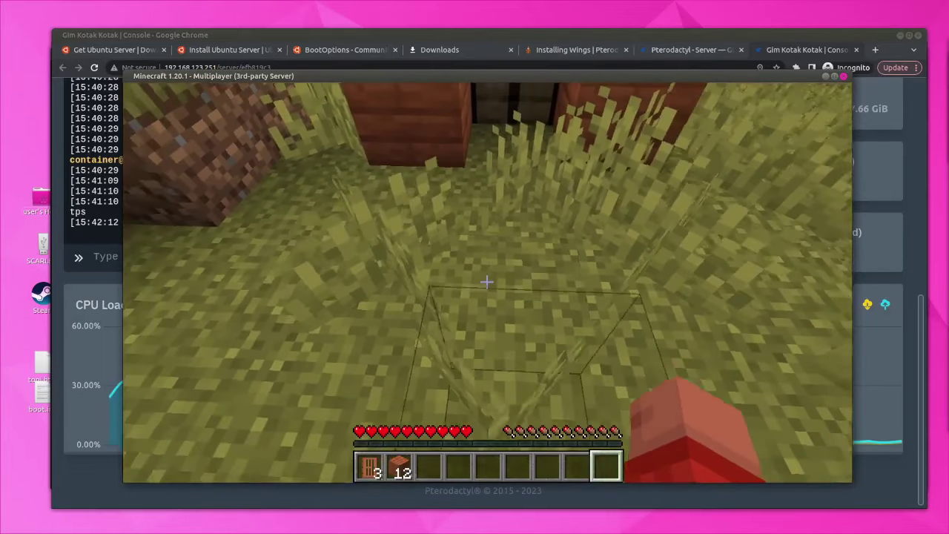
pyautogui.scroll(1, 487, 281)
pyautogui.click(486, 281)
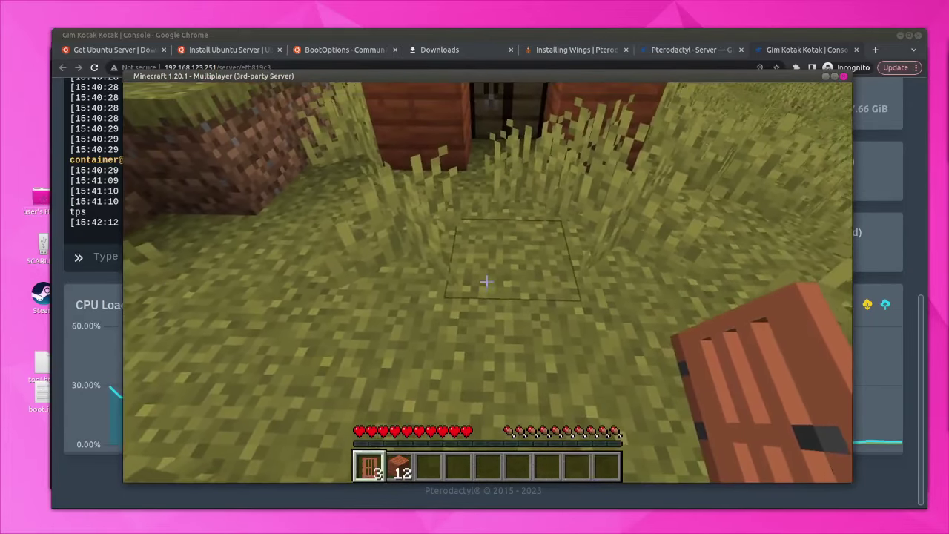
pyautogui.rightClick(486, 281)
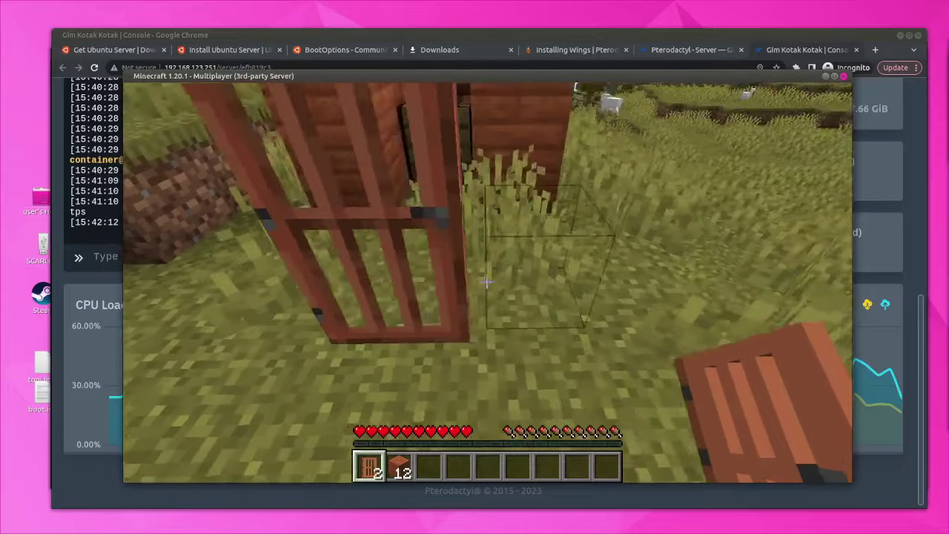
# - Build an acacia plank wall around the door
pyautogui.scroll(-1, 486, 281)
pyautogui.rightClick(486, 281)
pyautogui.rightClick(486, 281)
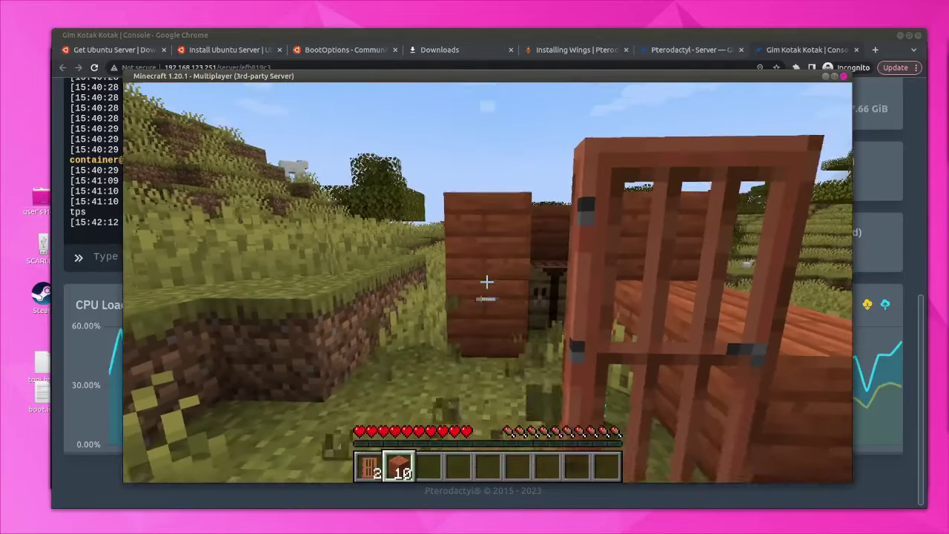
pyautogui.rightClick(486, 281)
pyautogui.rightClick(486, 281)
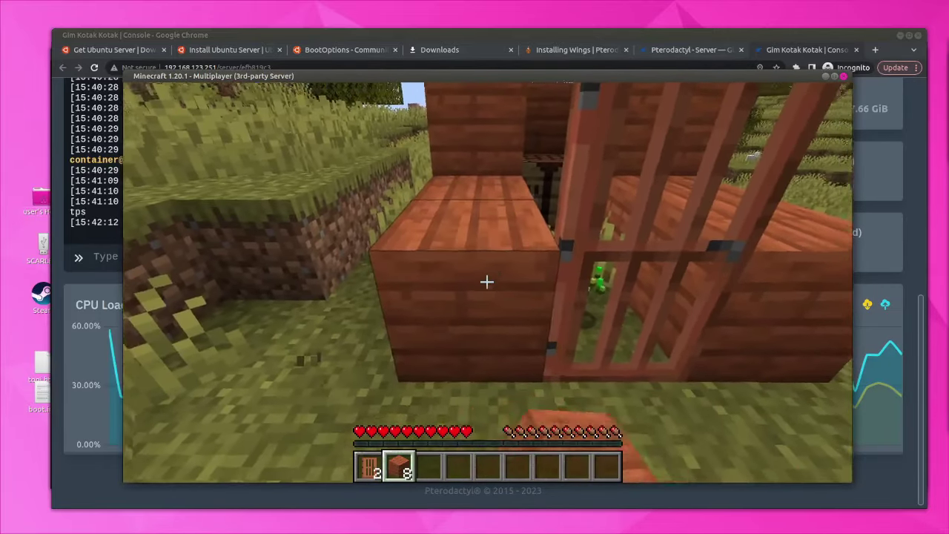
pyautogui.rightClick(486, 281)
pyautogui.rightClick(487, 281)
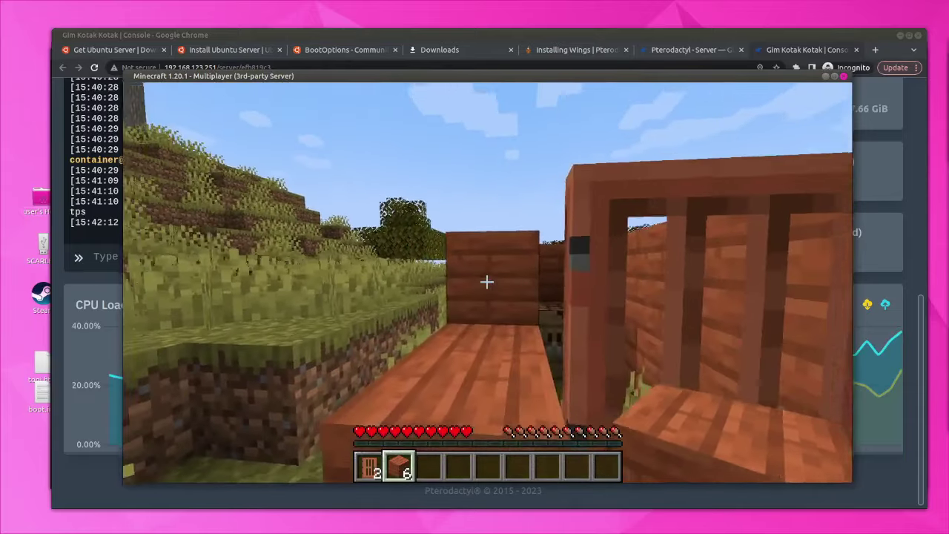
pyautogui.rightClick(487, 281)
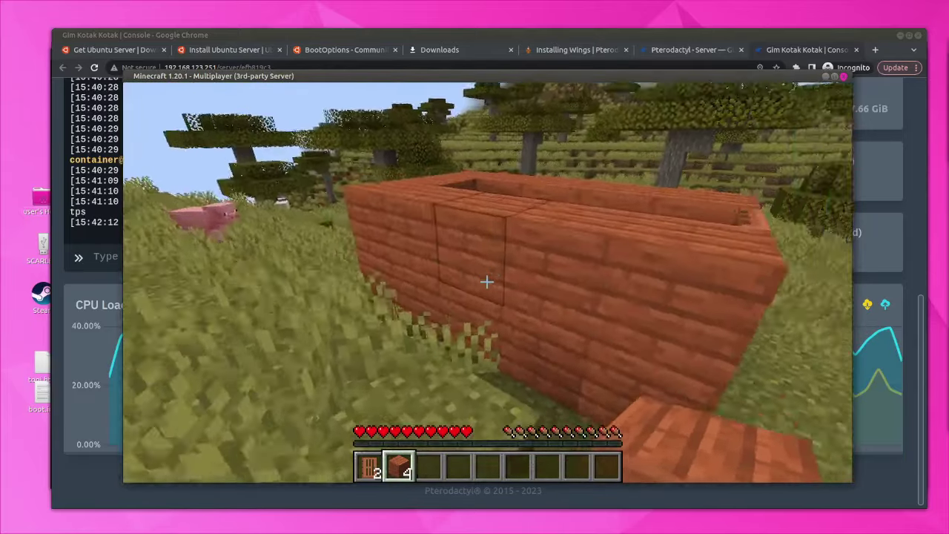
pyautogui.rightClick(486, 281)
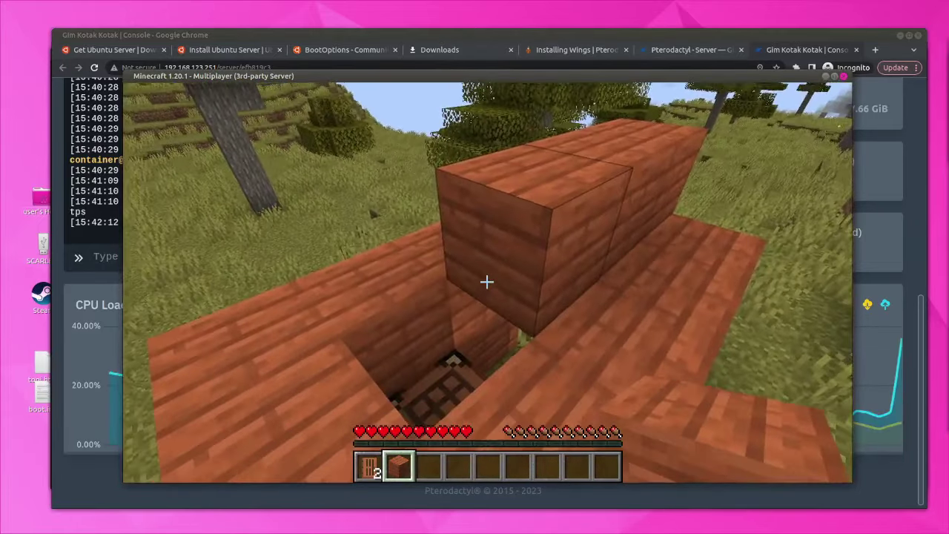
pyautogui.rightClick(486, 281)
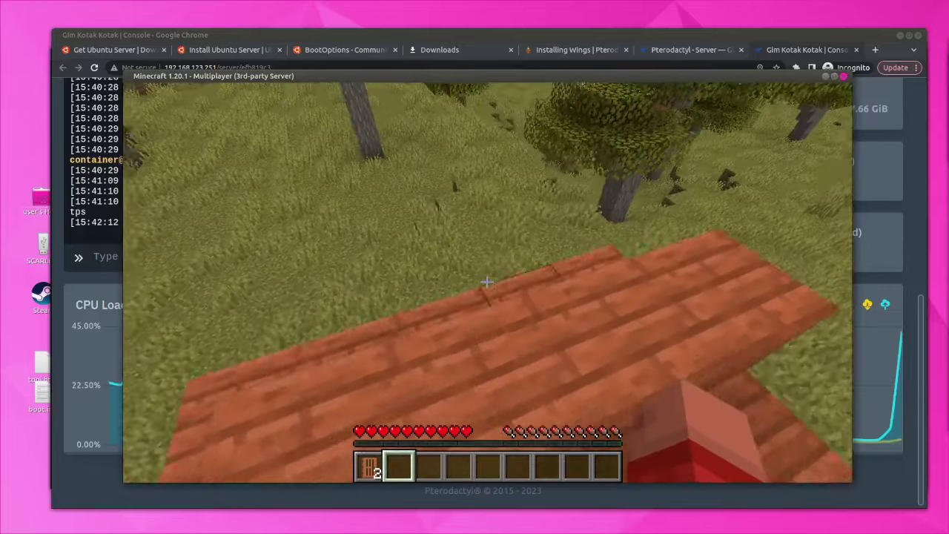
# - Pick up wheat seeds at the doorway and walk out over the planks onto the grass
pyautogui.press('w')
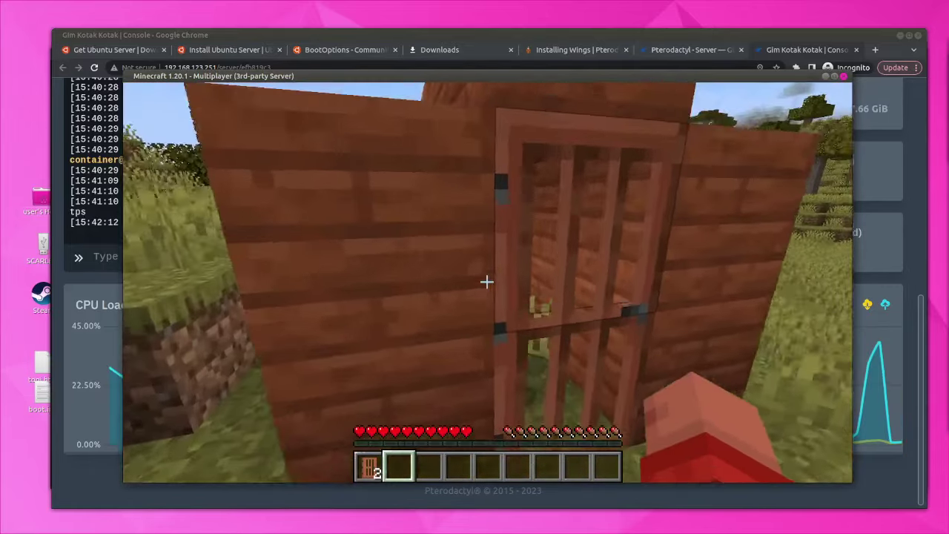
pyautogui.rightClick(486, 281)
pyautogui.press('w')
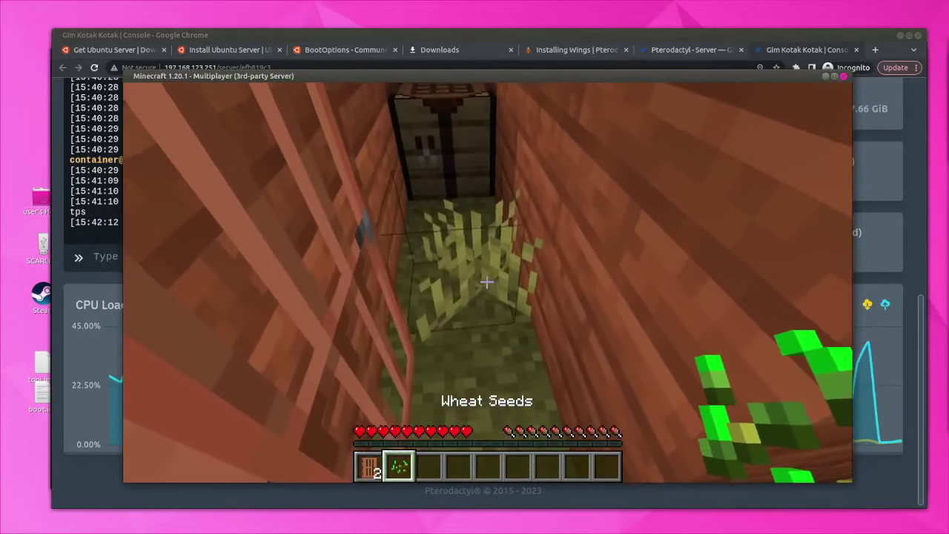
pyautogui.scroll(-1, 486, 281)
pyautogui.press('w')
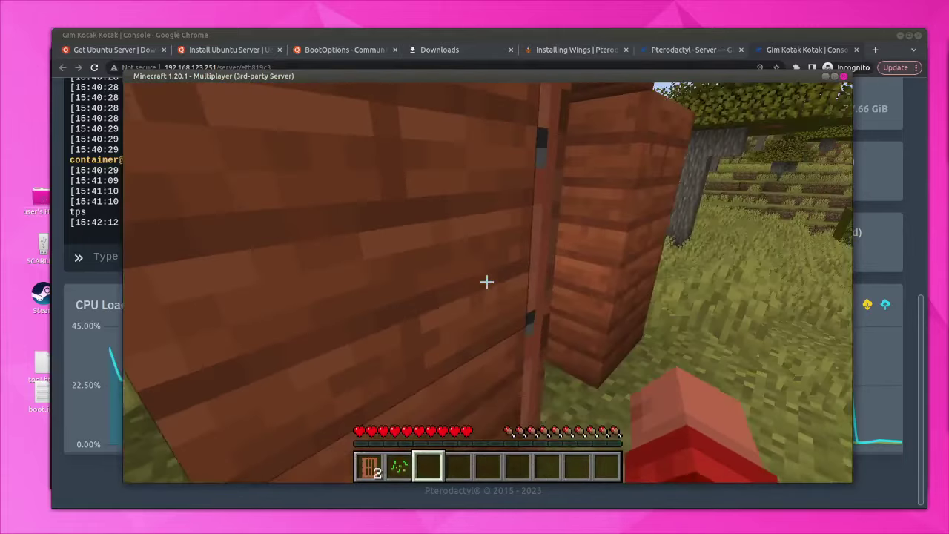
pyautogui.press('w')
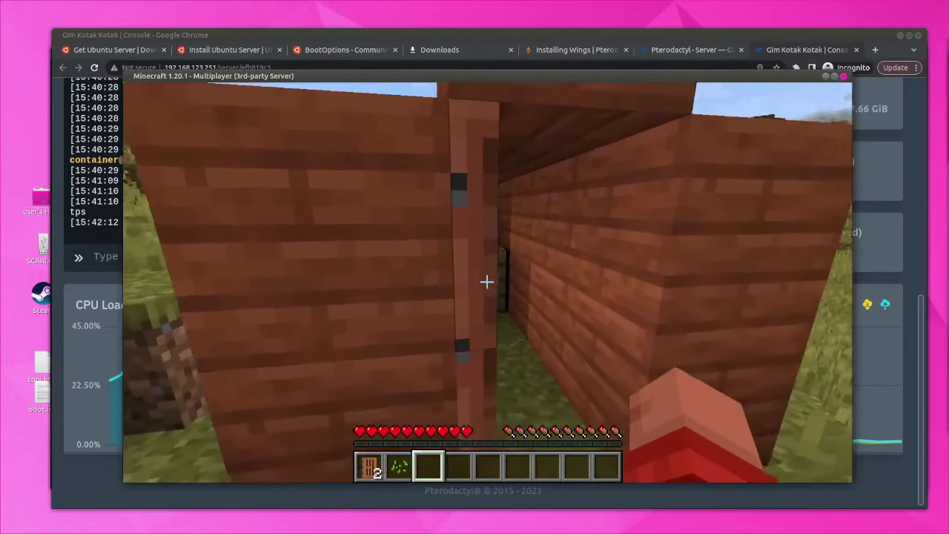
pyautogui.press('space')
pyautogui.press('w')
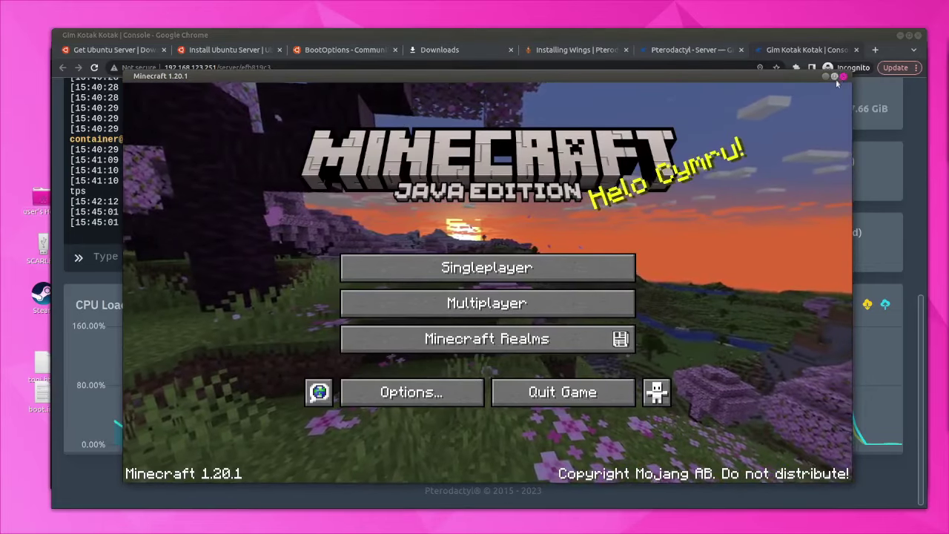
# - Close the Minecraft window and review the console logging the player leaving
pyautogui.click(843, 77)
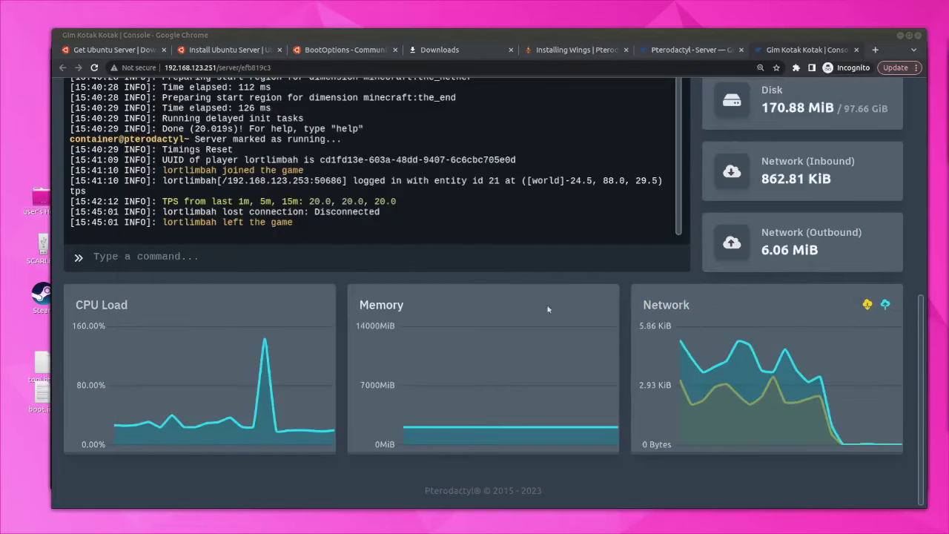
pyautogui.scroll(3, 634, 271)
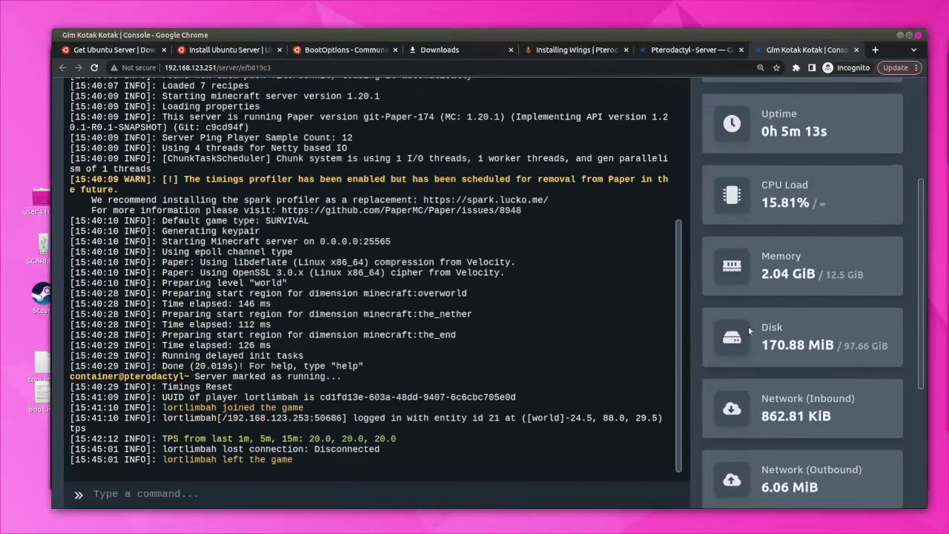
pyautogui.scroll(5, 650, 300)
pyautogui.scroll(-5, 638, 286)
pyautogui.scroll(5, 639, 286)
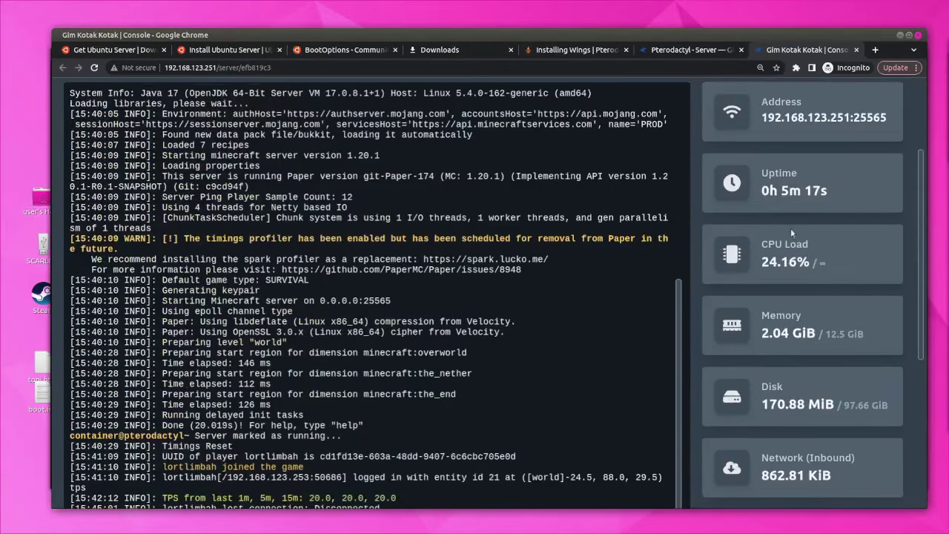
pyautogui.scroll(-3, 780, 274)
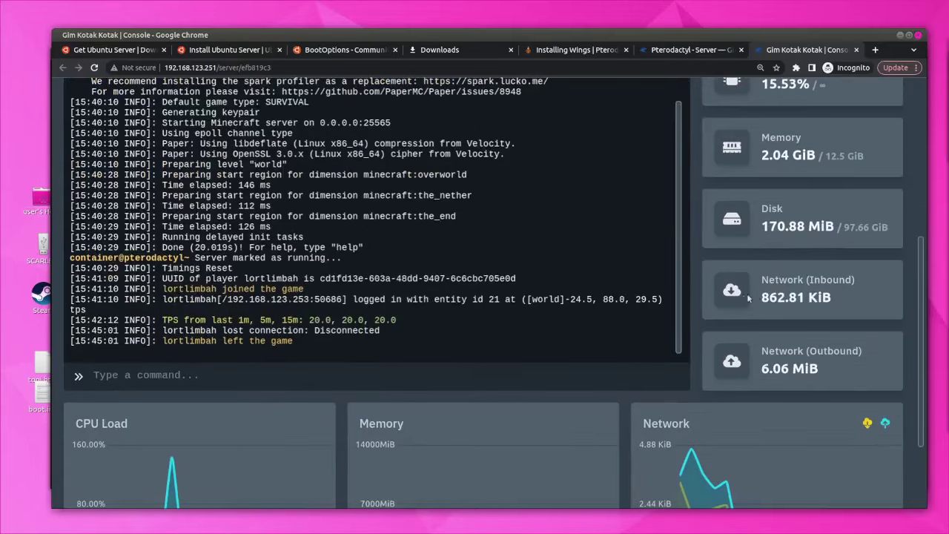
pyautogui.scroll(-2, 705, 356)
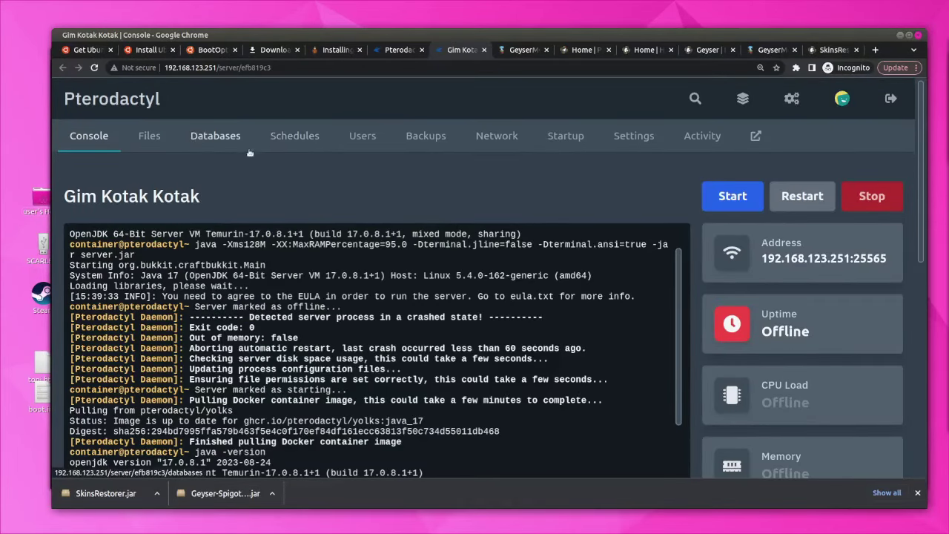
# - Open server.properties for editing from the server's file manager
pyautogui.click(159, 146)
pyautogui.scroll(-8, 218, 360)
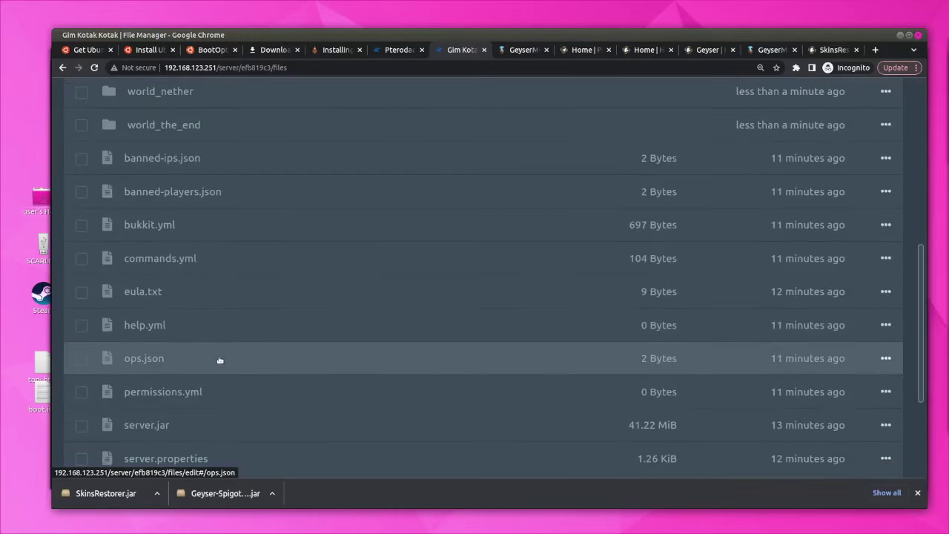
pyautogui.scroll(-2, 219, 361)
pyautogui.click(885, 277)
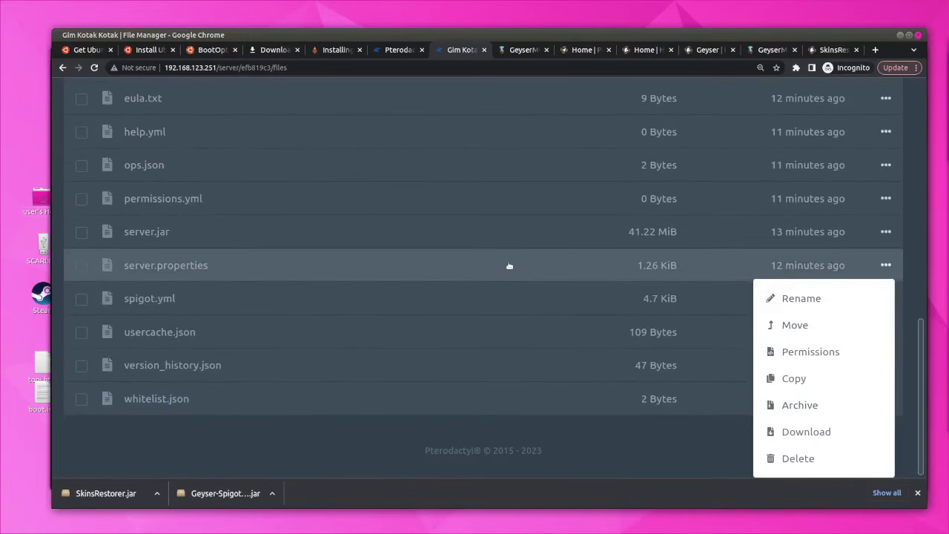
pyautogui.click(509, 267)
# - Find the online-mode line, change it from true to false, and save server.properties
pyautogui.scroll(-3, 258, 299)
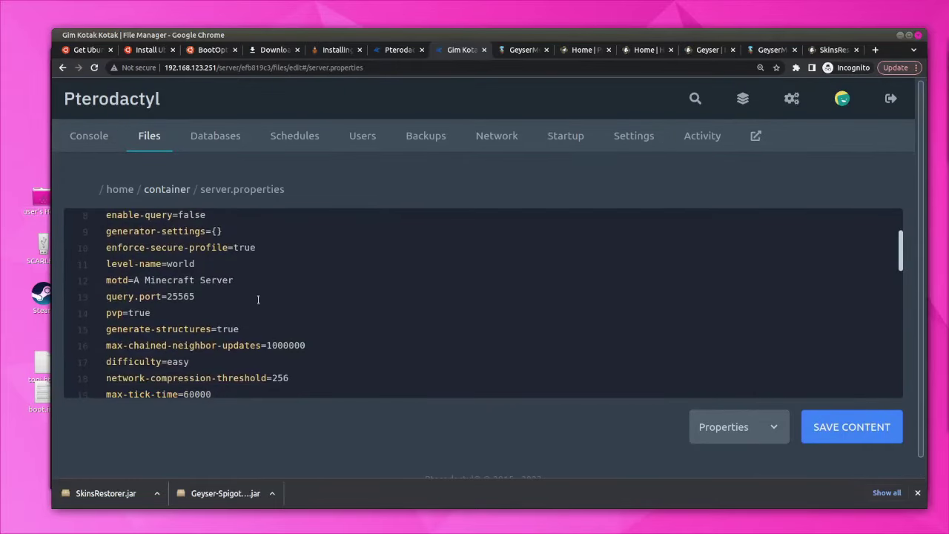
pyautogui.scroll(3, 248, 301)
pyautogui.scroll(-2, 248, 306)
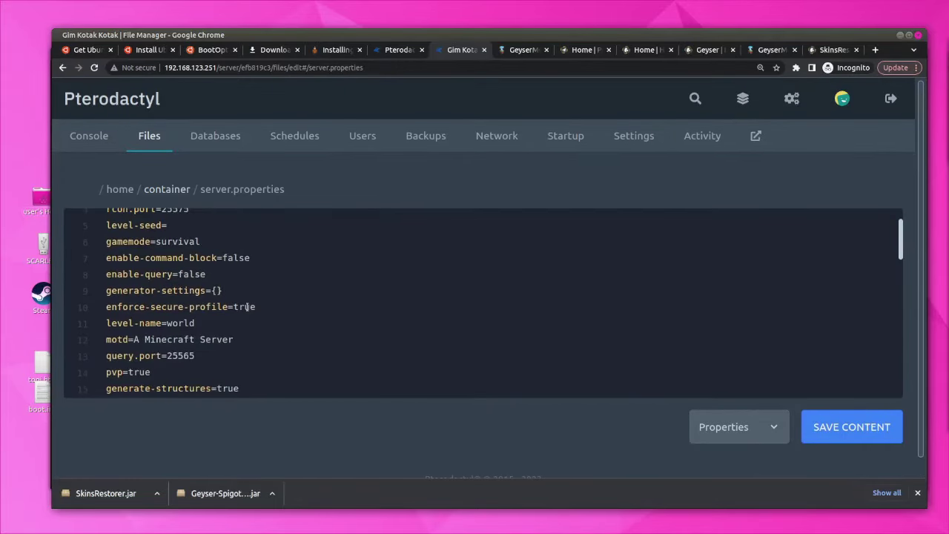
pyautogui.scroll(-2, 245, 310)
pyautogui.moveTo(247, 311); pyautogui.dragTo(247, 308)
pyautogui.hotkey('ctrl', 'f')
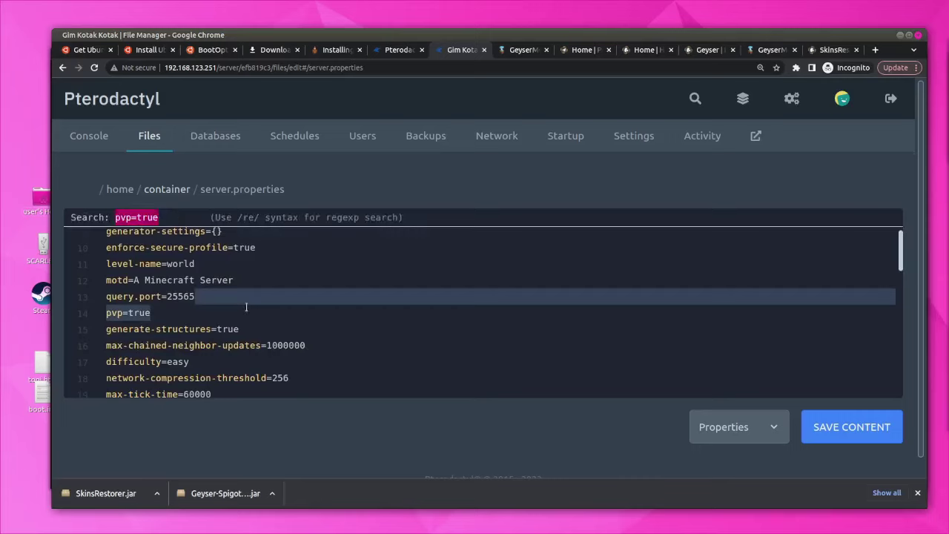
pyautogui.press('Return')
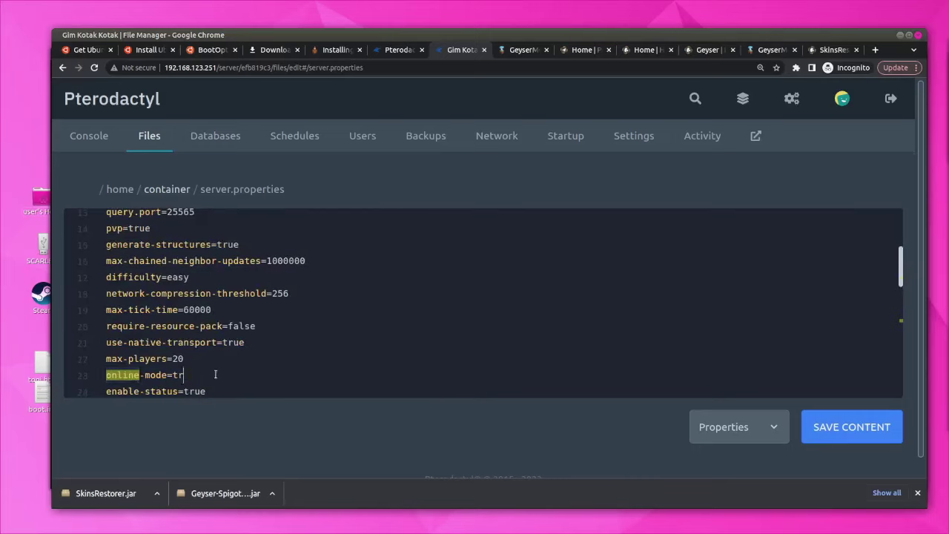
pyautogui.write('e')
pyautogui.hotkey('ctrl', 's')
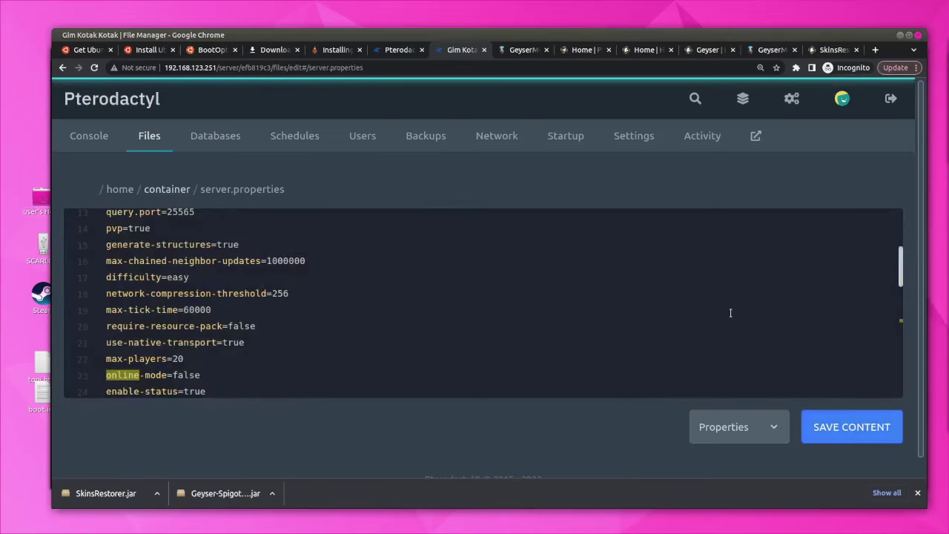
pyautogui.scroll(-5, 273, 304)
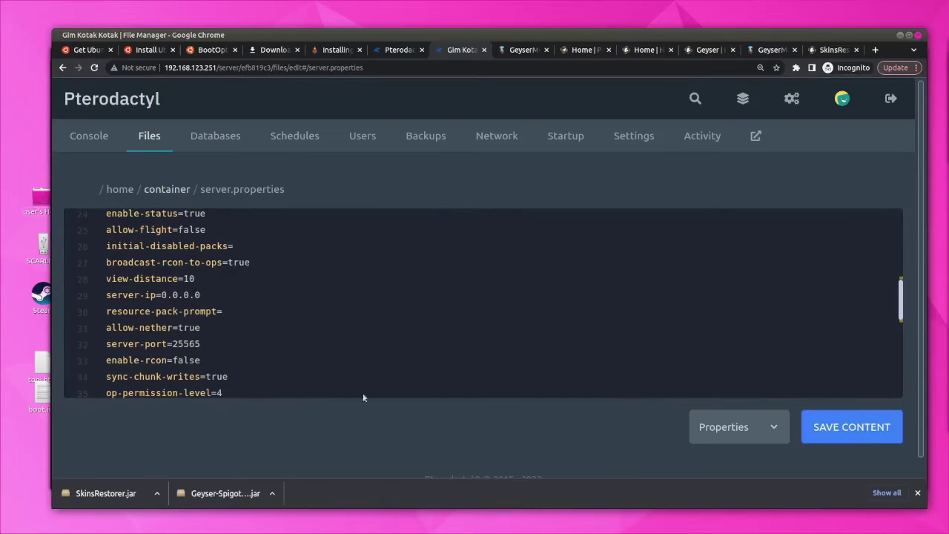
# - Upload Geyser-Spigot.jar and SkinsRestorer.jar into the plugins folder, then return to the console
pyautogui.click(140, 117)
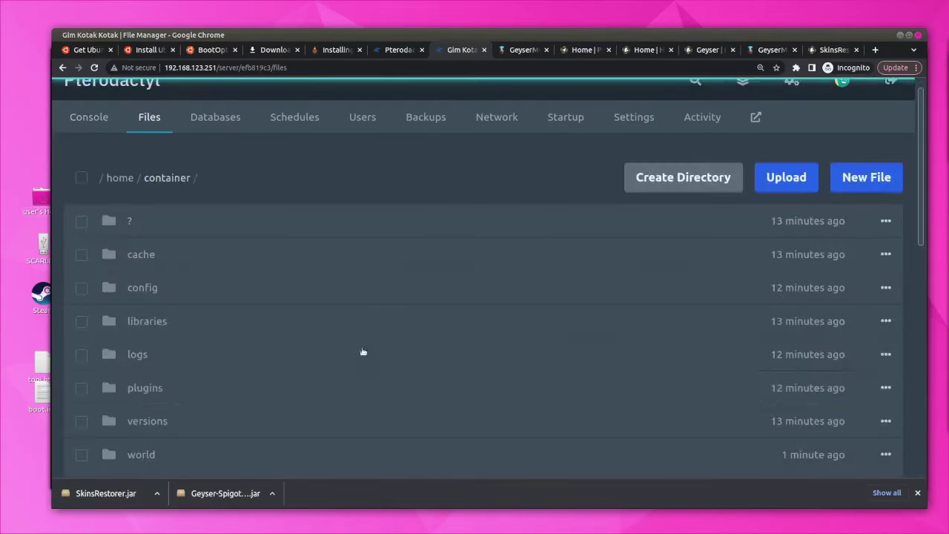
pyautogui.click(217, 391)
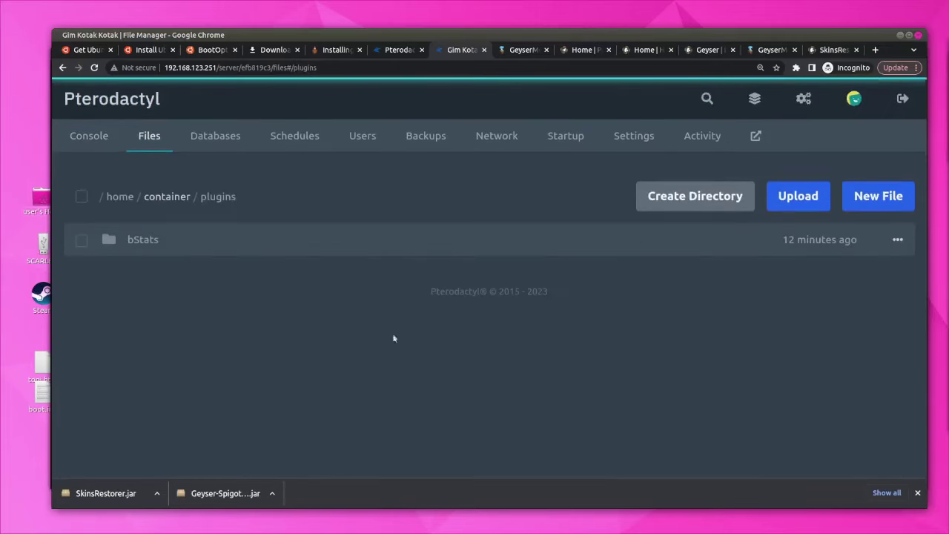
pyautogui.moveTo(232, 496); pyautogui.dragTo(451, 299)
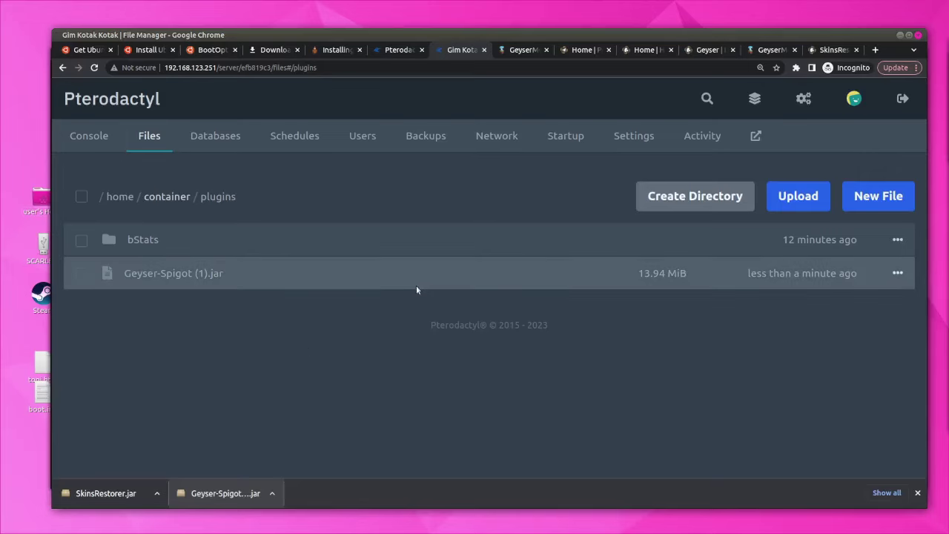
pyautogui.moveTo(104, 493); pyautogui.dragTo(445, 297)
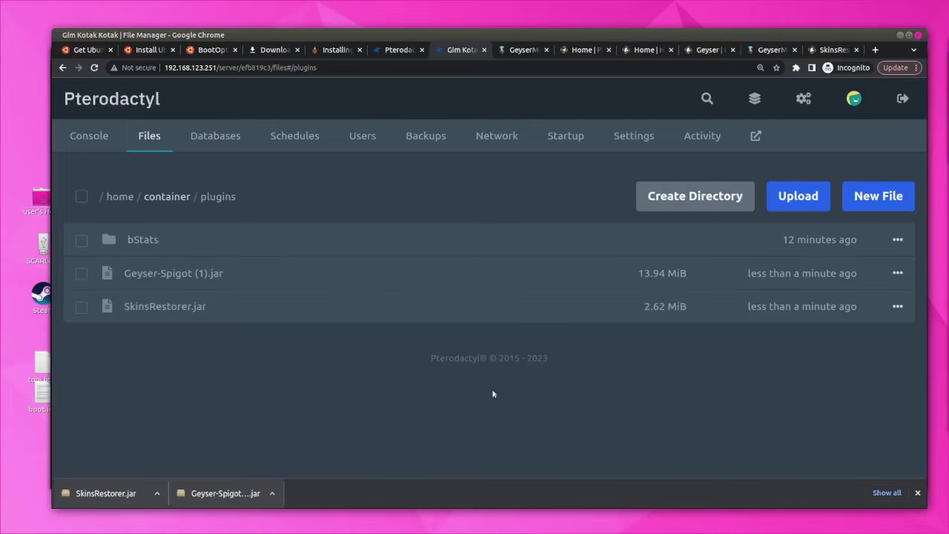
pyautogui.click(104, 147)
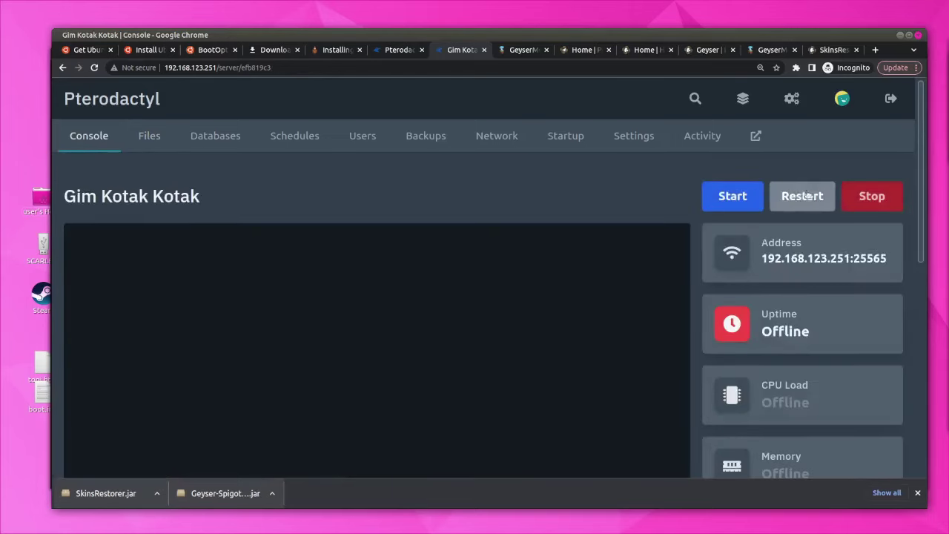
# - Start the Minecraft server from the Pterodactyl console
pyautogui.click(720, 202)
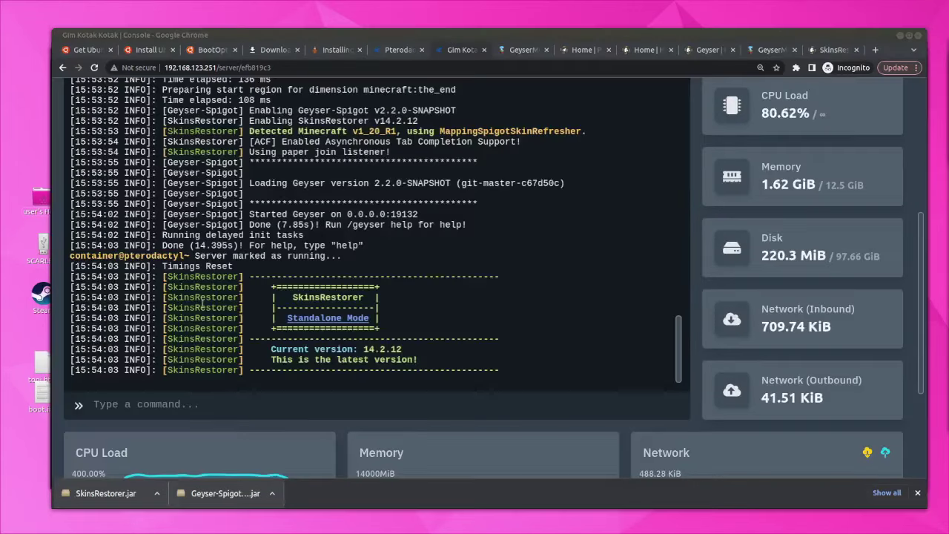
pyautogui.scroll(-1, 428, 376)
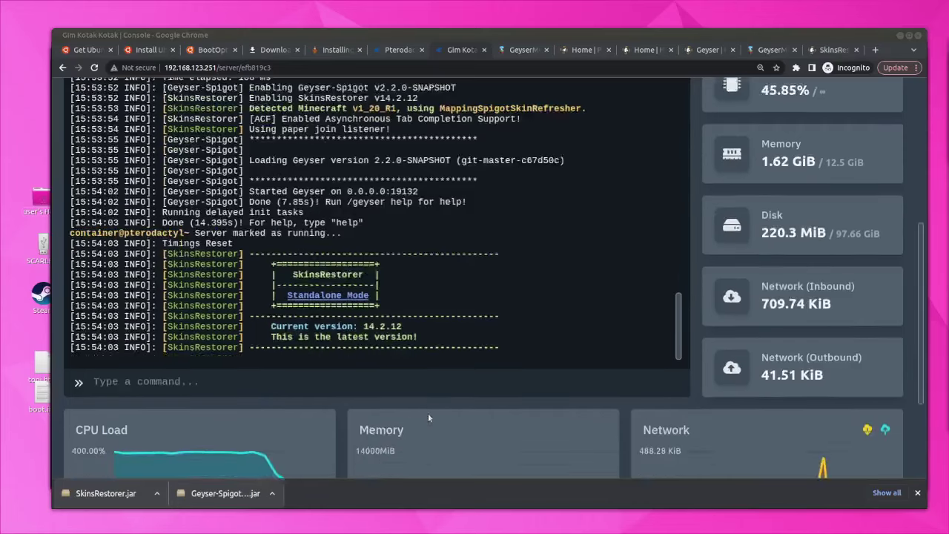
pyautogui.scroll(2, 424, 386)
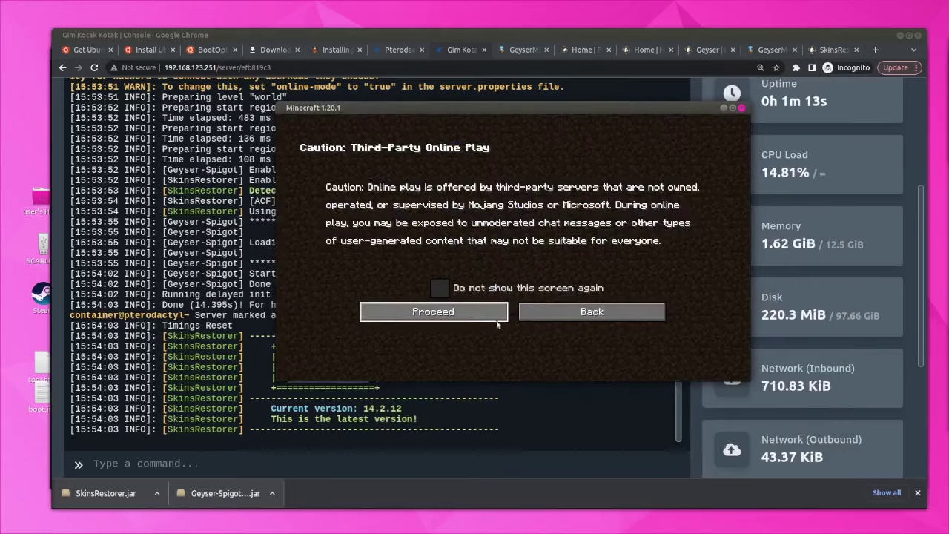
# - In Minecraft, pass the online play warning and join 192.168.123.251 via Direct Connection
pyautogui.click(495, 320)
pyautogui.click(509, 335)
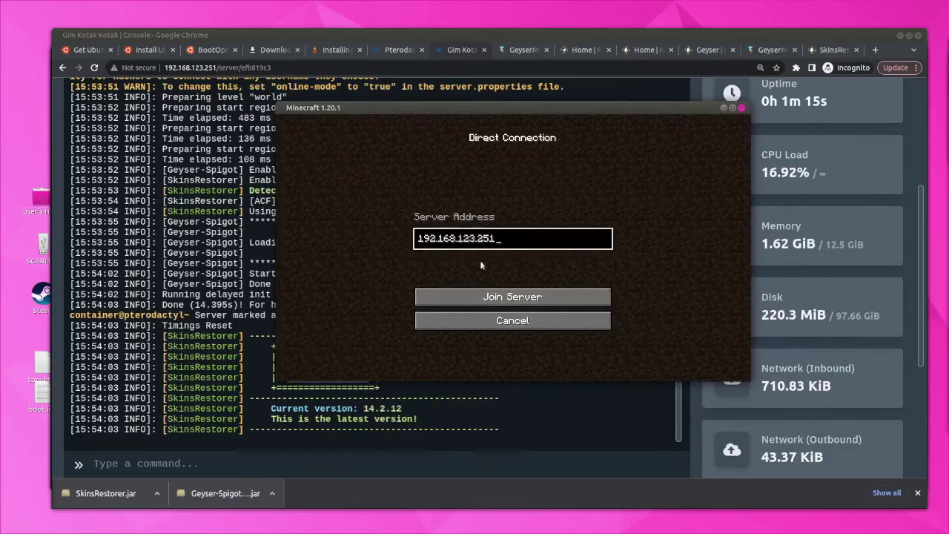
pyautogui.click(539, 297)
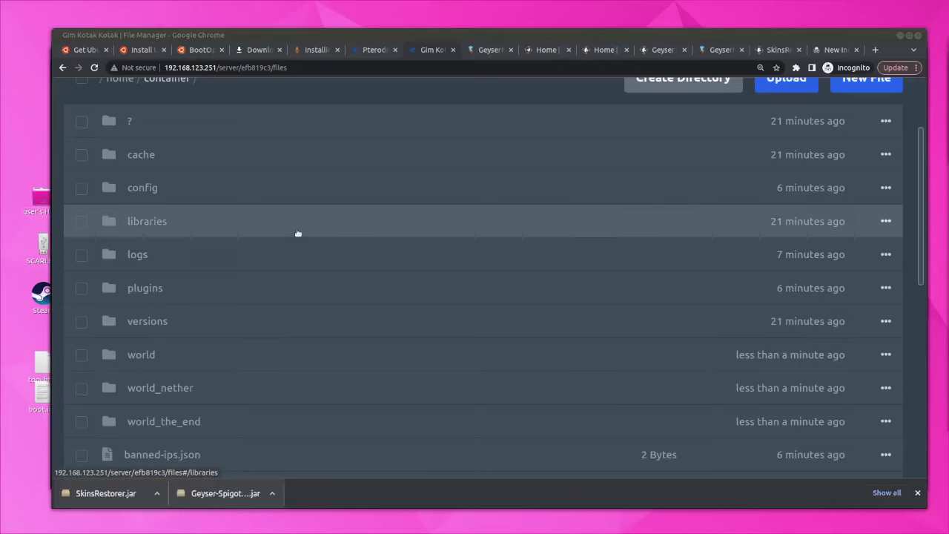
# - Open plugins/Geyser-Spigot/config.yml, review it, and save the content
pyautogui.click(221, 298)
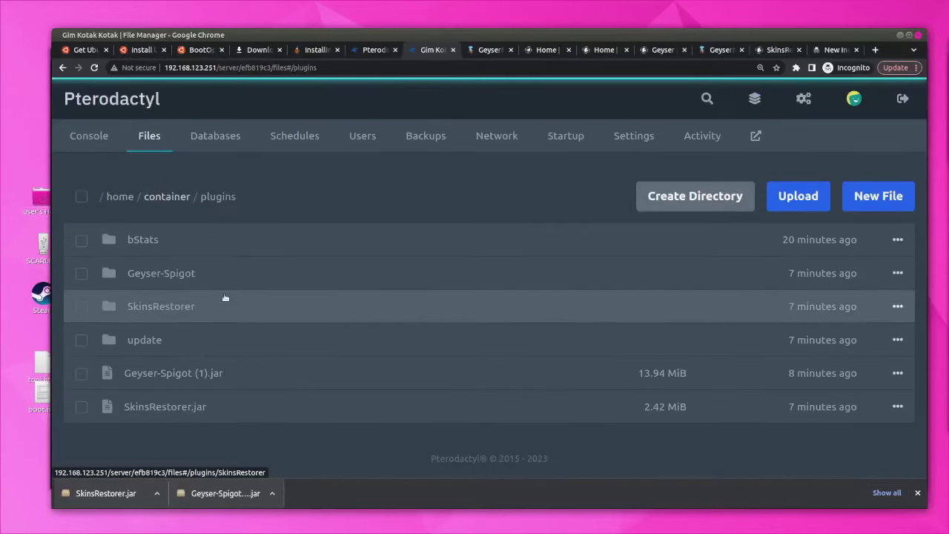
pyautogui.click(281, 281)
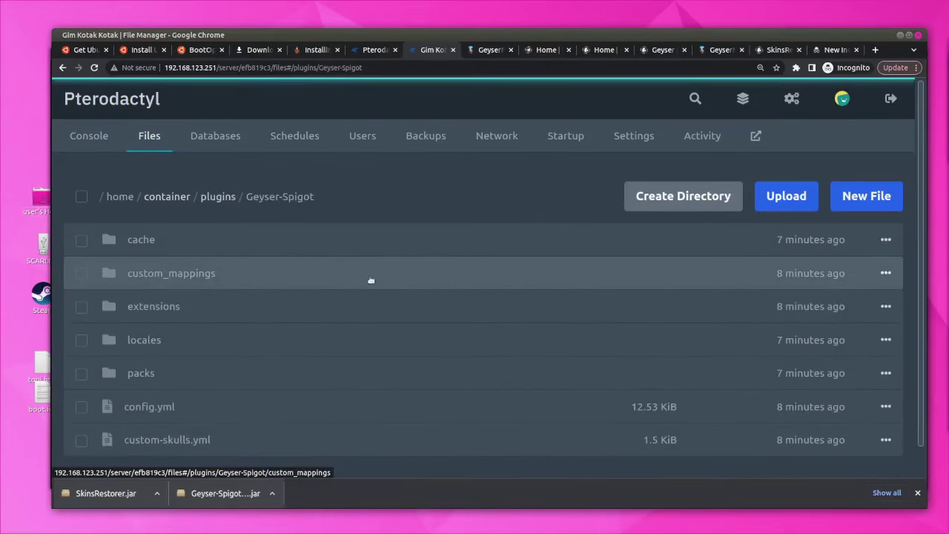
pyautogui.click(275, 417)
pyautogui.scroll(-10, 245, 297)
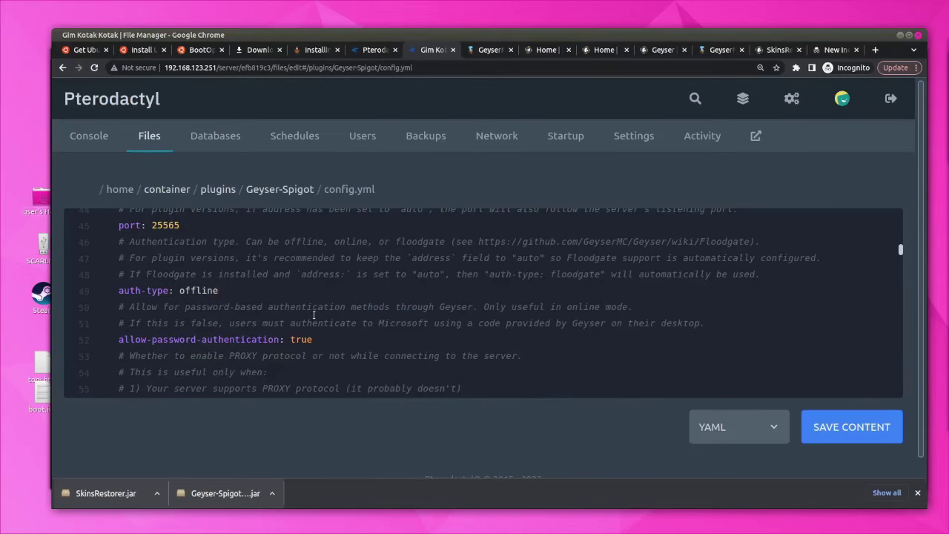
pyautogui.scroll(-2, 314, 315)
pyautogui.scroll(-12, 386, 296)
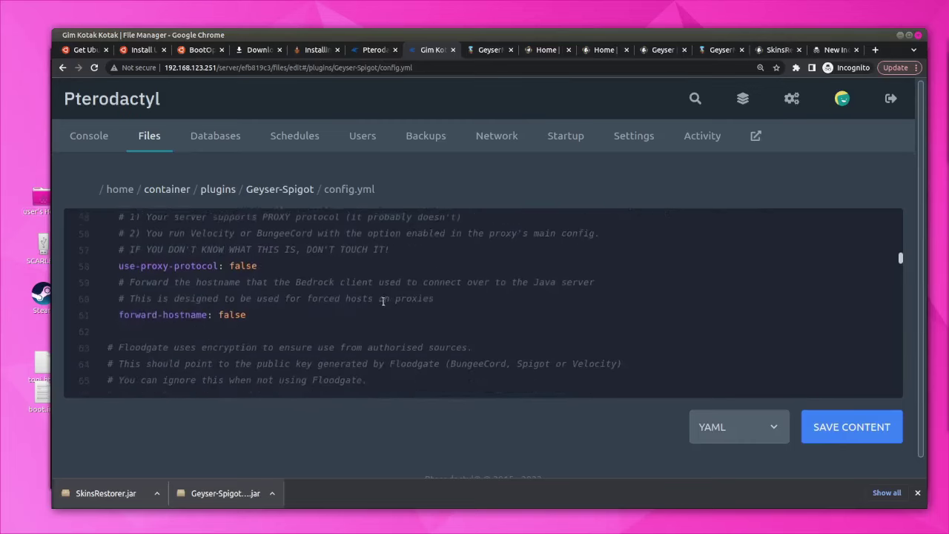
pyautogui.click(850, 427)
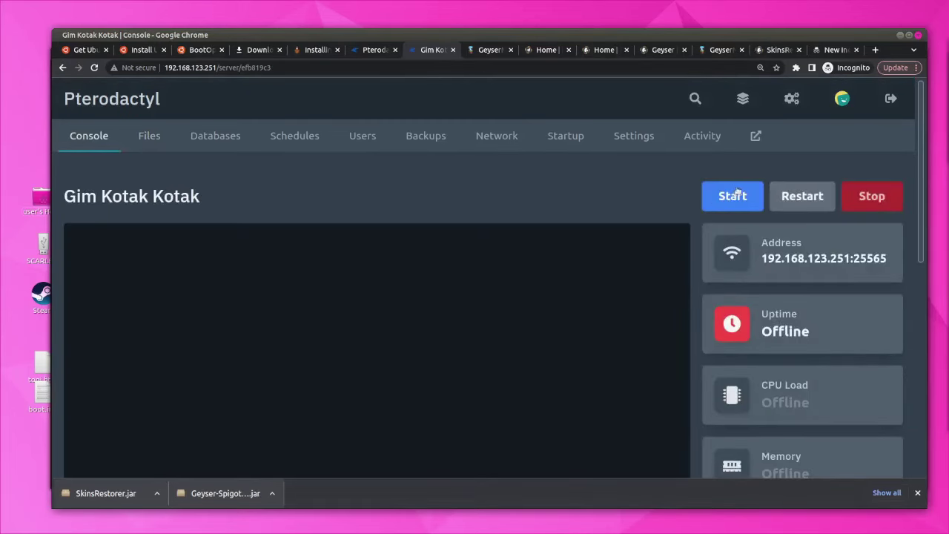
# - Start the server and follow its startup log in the console
pyautogui.click(736, 194)
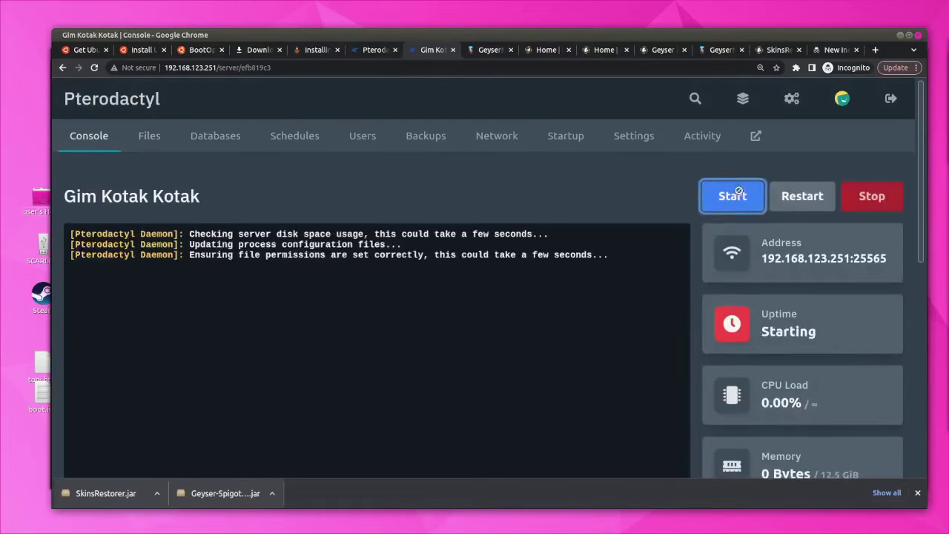
pyautogui.scroll(-1, 561, 335)
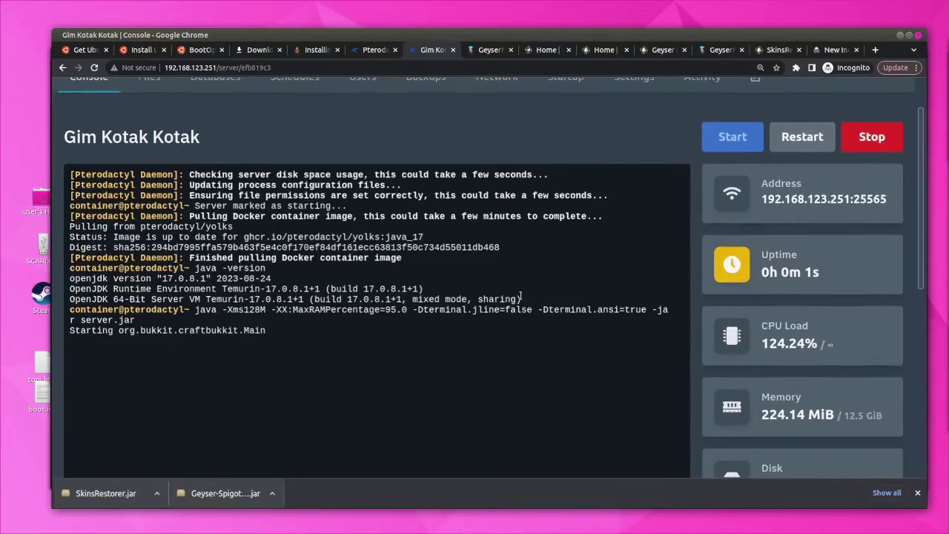
pyautogui.scroll(1, 537, 334)
pyautogui.scroll(-1, 536, 333)
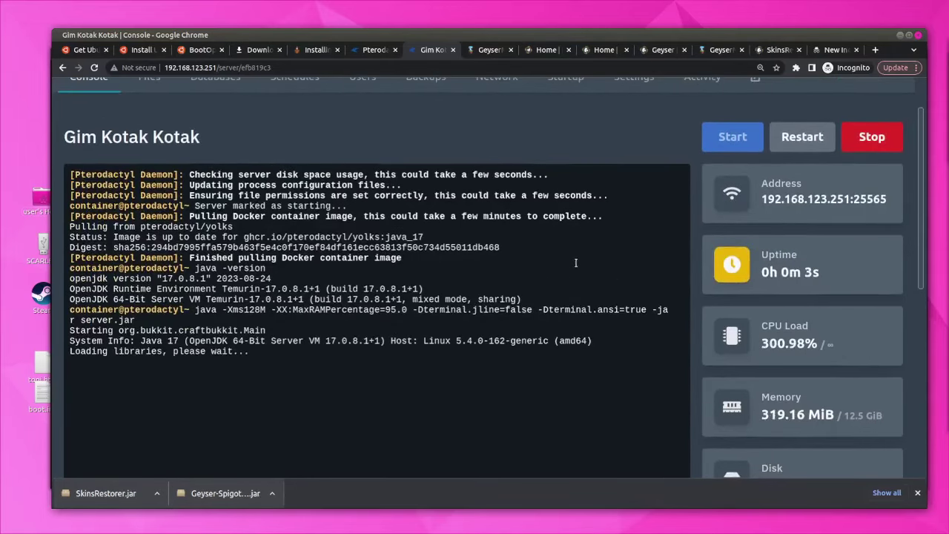
pyautogui.scroll(-1, 575, 262)
pyautogui.scroll(2, 606, 289)
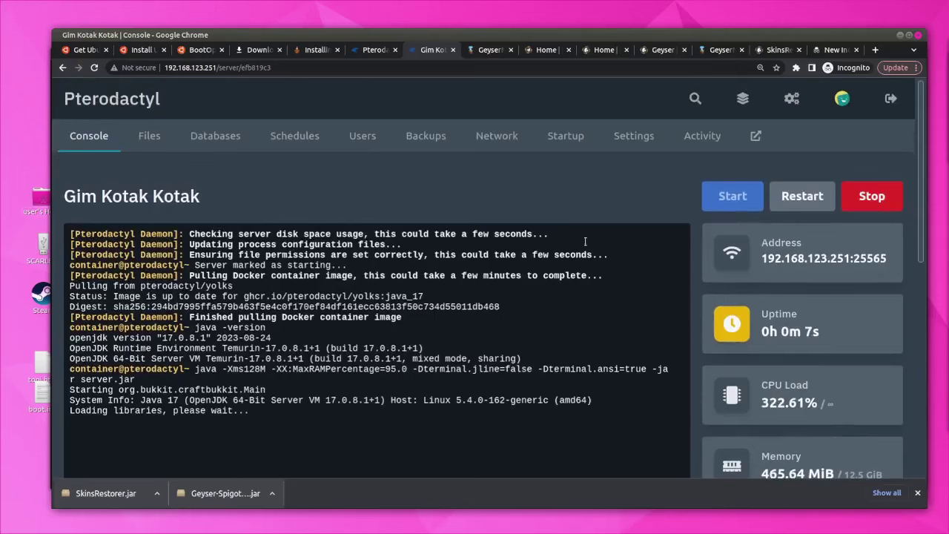
pyautogui.scroll(-2, 534, 254)
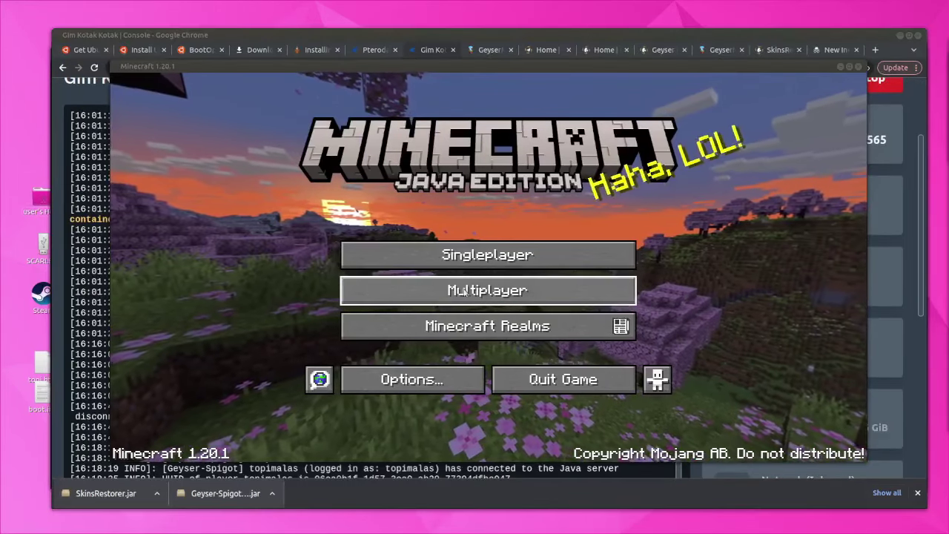
# - From the Java client's Multiplayer menu, accept the warning and join 192.168.123.251
pyautogui.click(462, 291)
pyautogui.click(403, 363)
pyautogui.click(491, 394)
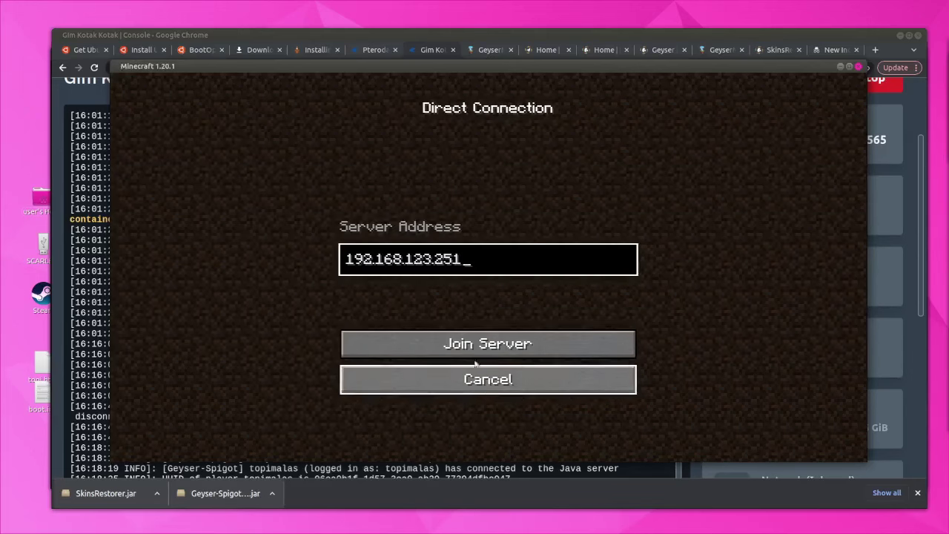
pyautogui.click(443, 346)
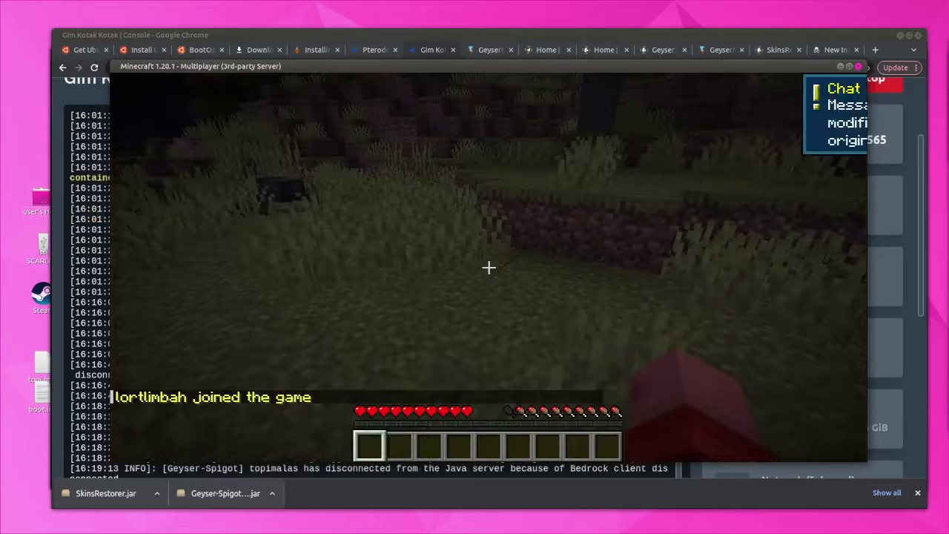
# - Hit the spider twice, then pause the game
pyautogui.click(489, 267)
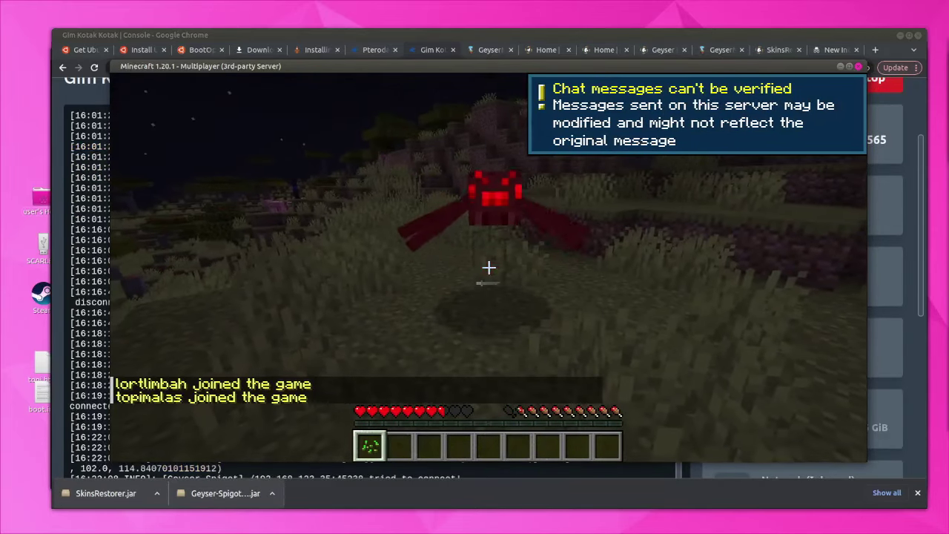
pyautogui.click(489, 266)
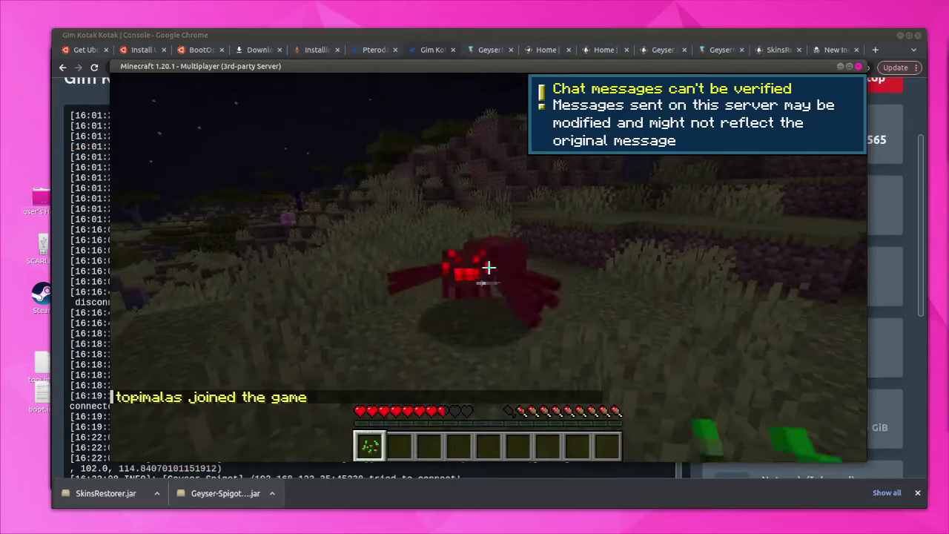
pyautogui.press('Escape')
# - Run 'time set 0' in the server console after correcting mistyped attempts, then return to Minecraft
pyautogui.click(503, 499)
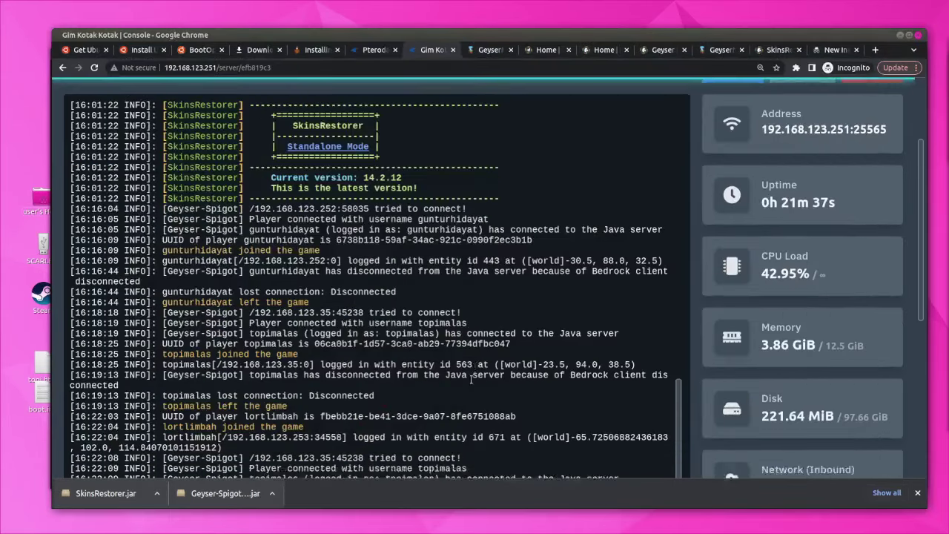
pyautogui.scroll(-5, 283, 330)
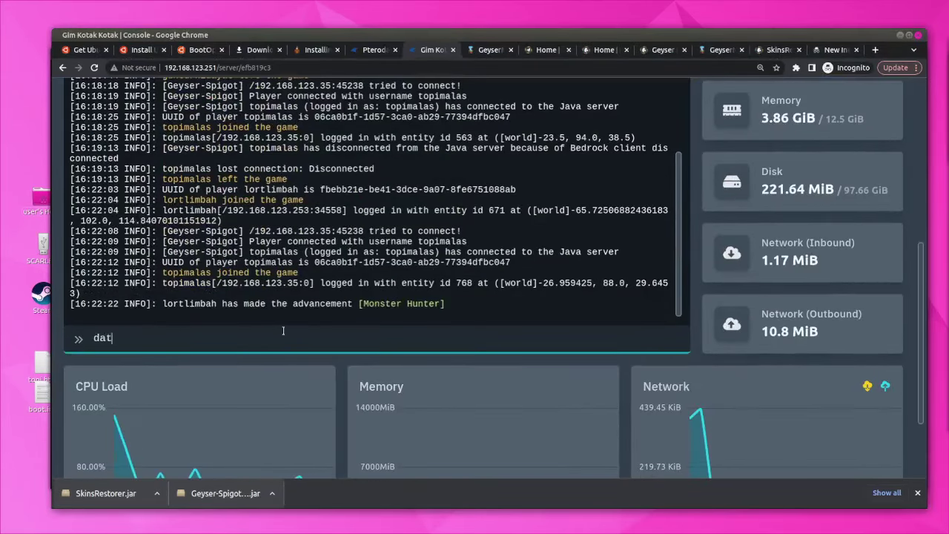
pyautogui.press('Return')
pyautogui.write('da')
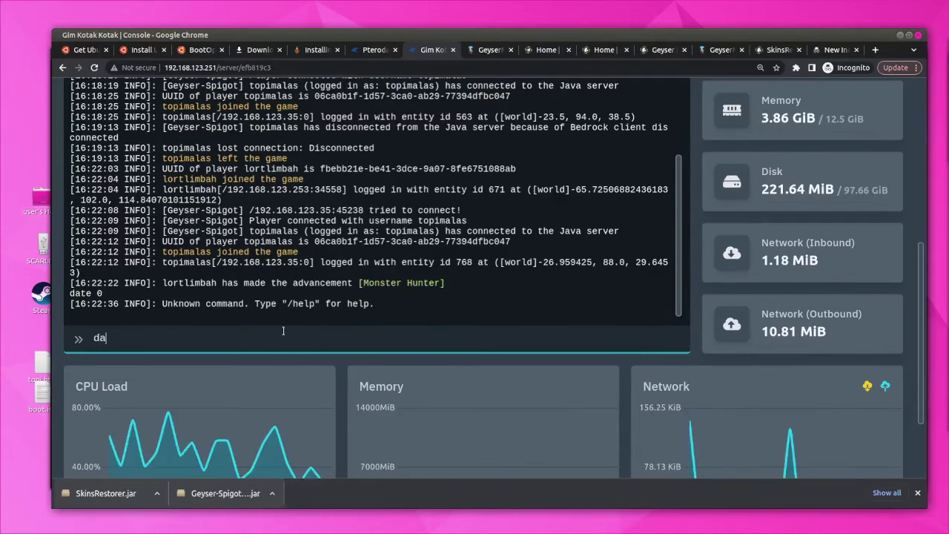
pyautogui.write('time 0')
pyautogui.press('Return')
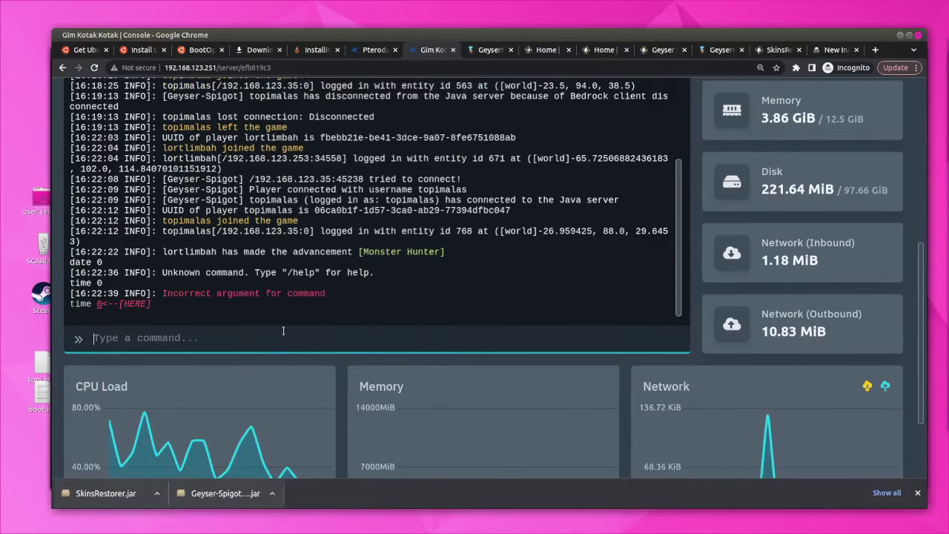
pyautogui.write('time set 0')
pyautogui.press('Return')
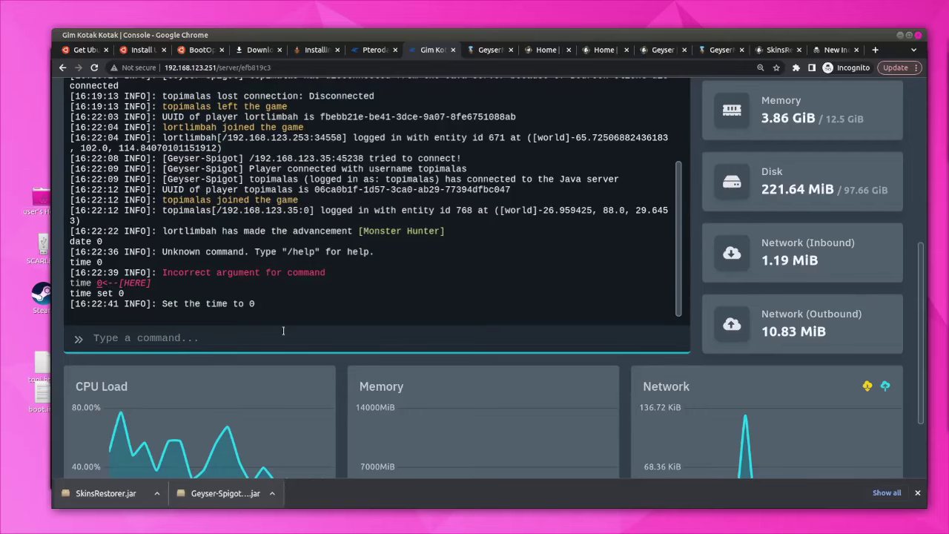
pyautogui.hotkey('alt', 'Tab')
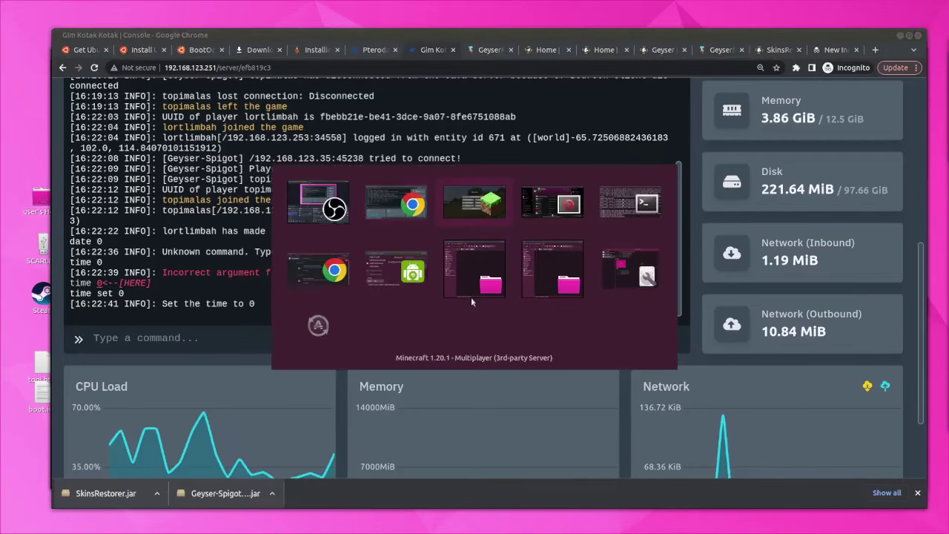
# - Resume and walk over the savanna hilltop and down the slope to the other player, then pause
pyautogui.press('Escape')
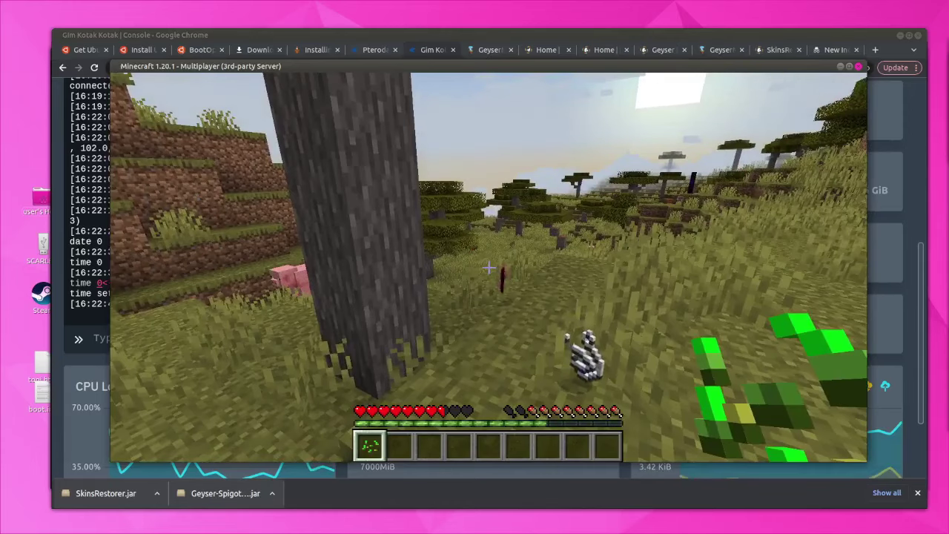
pyautogui.press('w')
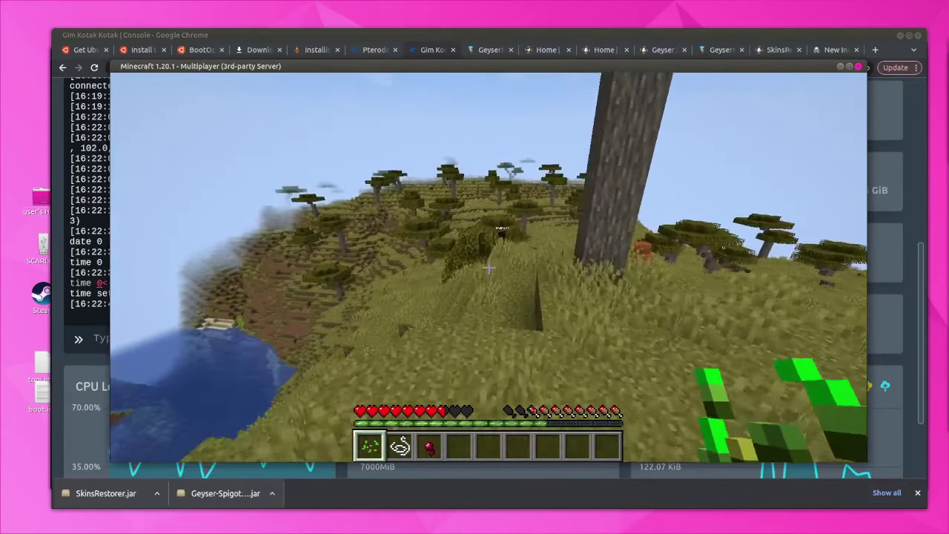
pyautogui.press('w')
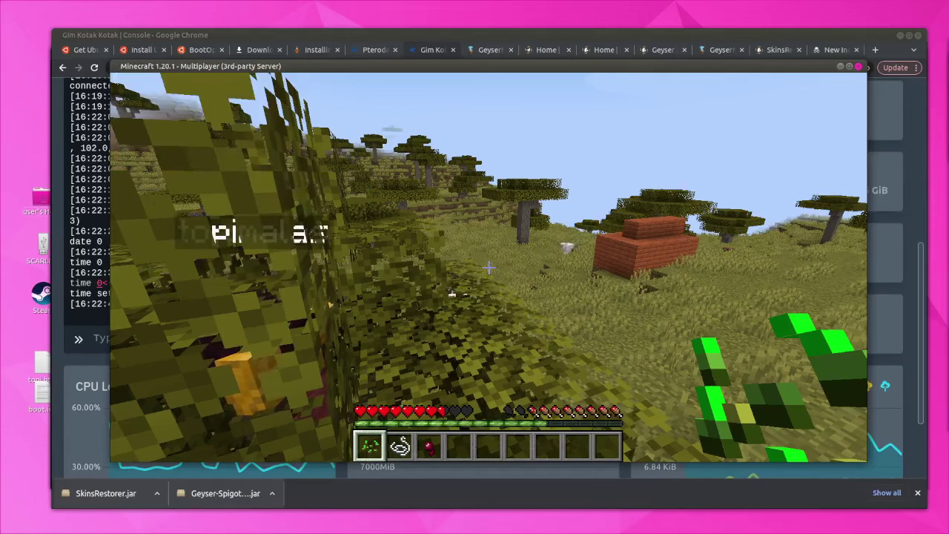
pyautogui.press('Escape')
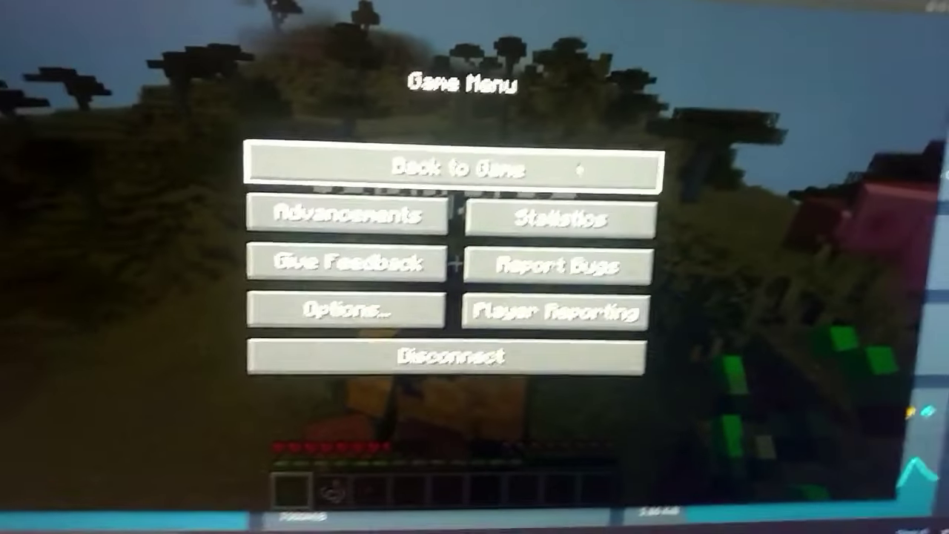
# - Return to the game and turn the phone's Bedrock player to face the Java player
pyautogui.click(579, 170)
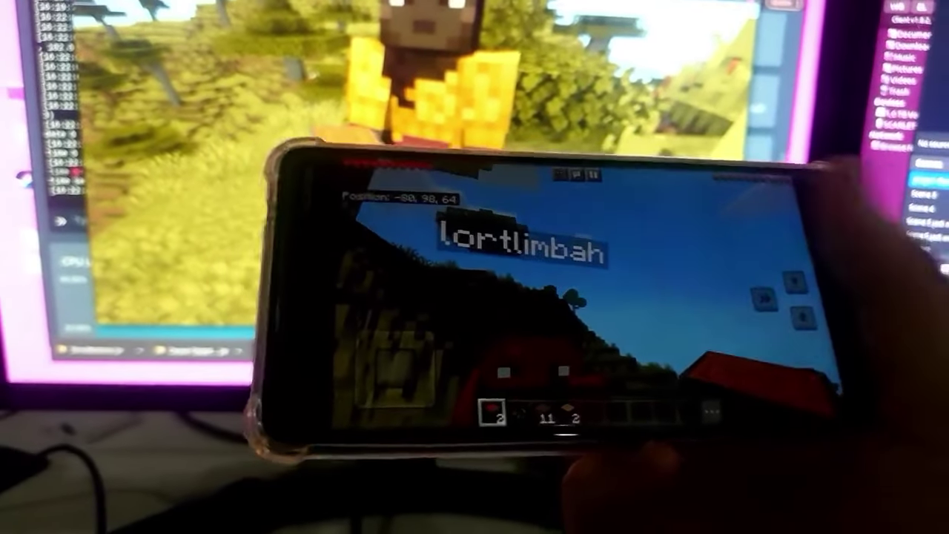
pyautogui.moveTo(635, 297)
pyautogui.mouseDown()
pyautogui.moveTo(635, 339)
pyautogui.moveTo(657, 403)
pyautogui.moveTo(637, 311)
pyautogui.mouseUp()
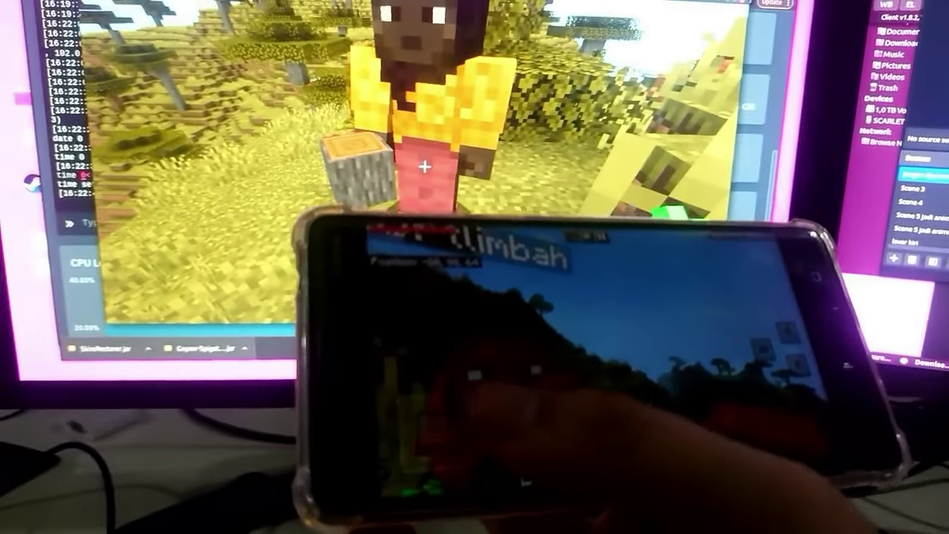